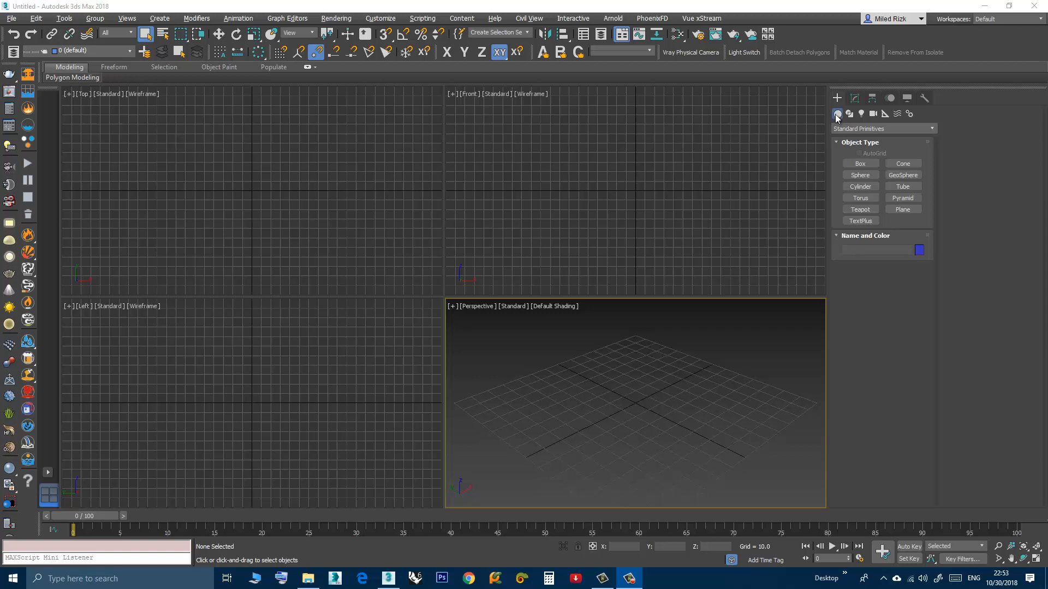
Step: Examine the available geometry categories and the spline shape types and categories for creating objects
click(855, 130)
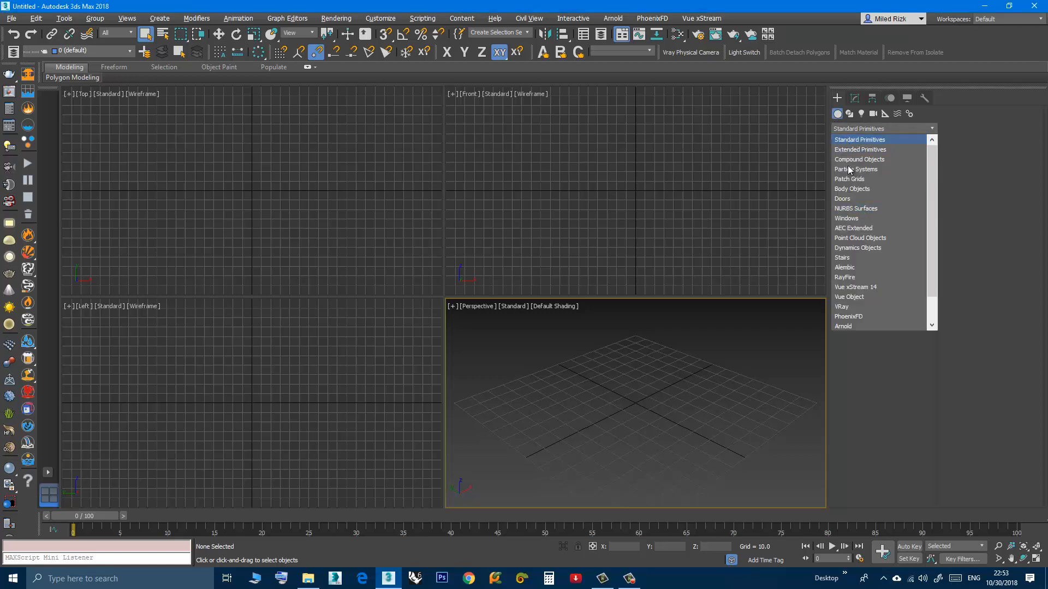
click(850, 132)
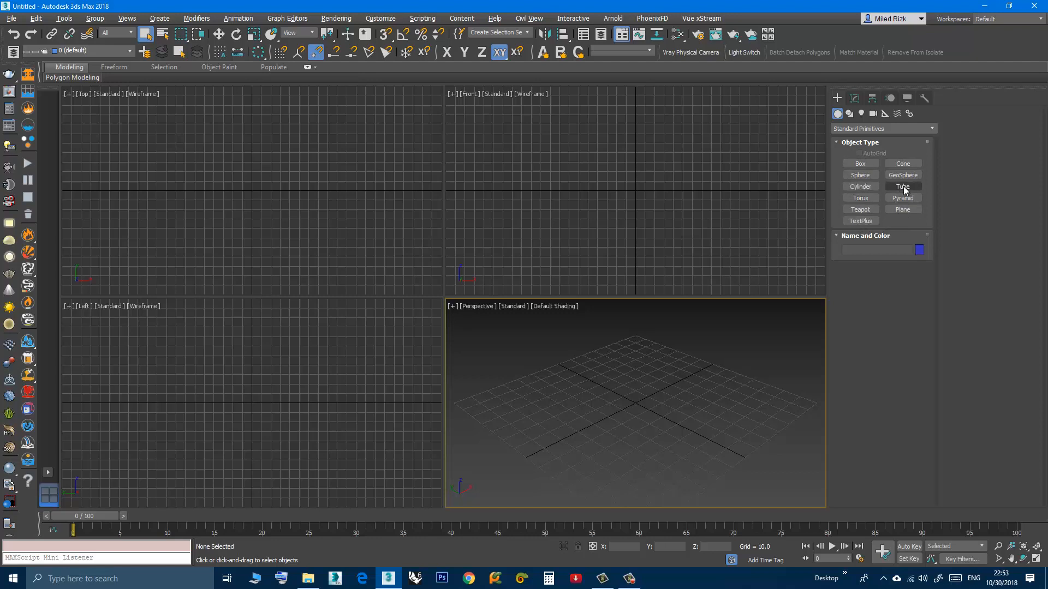
click(848, 114)
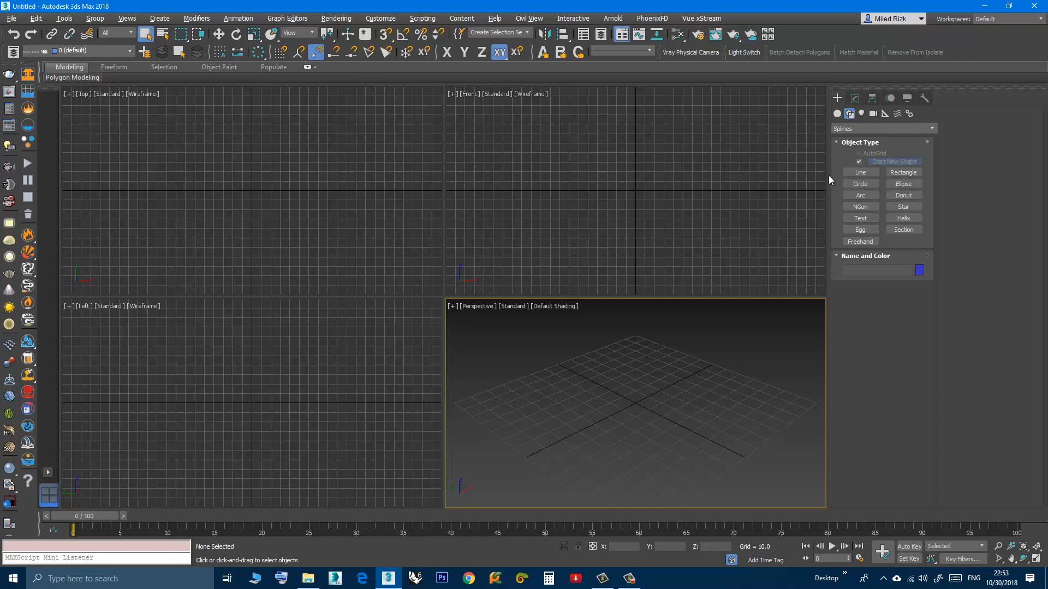
click(862, 114)
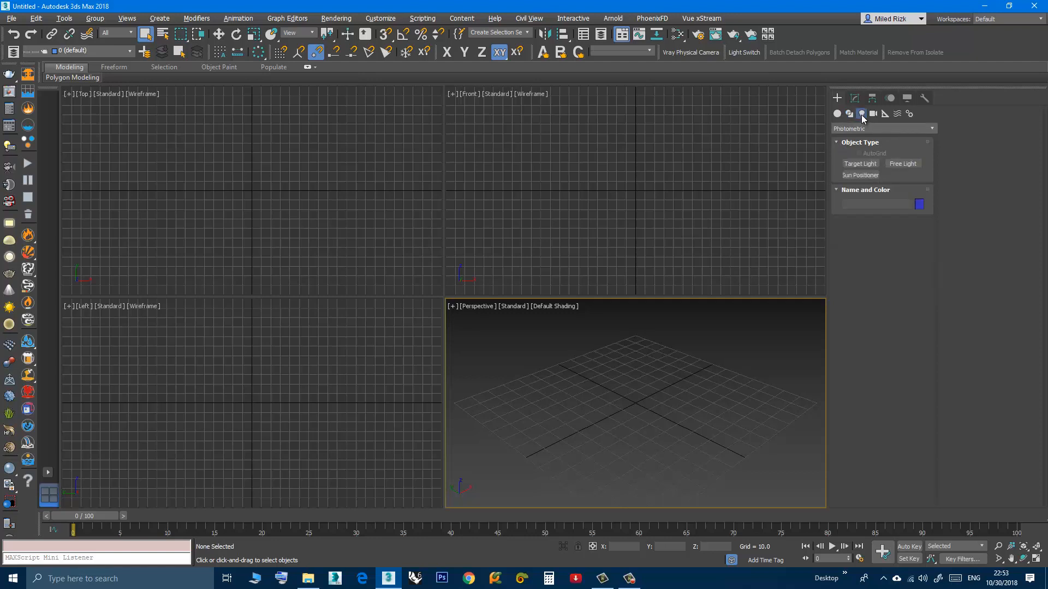
click(850, 114)
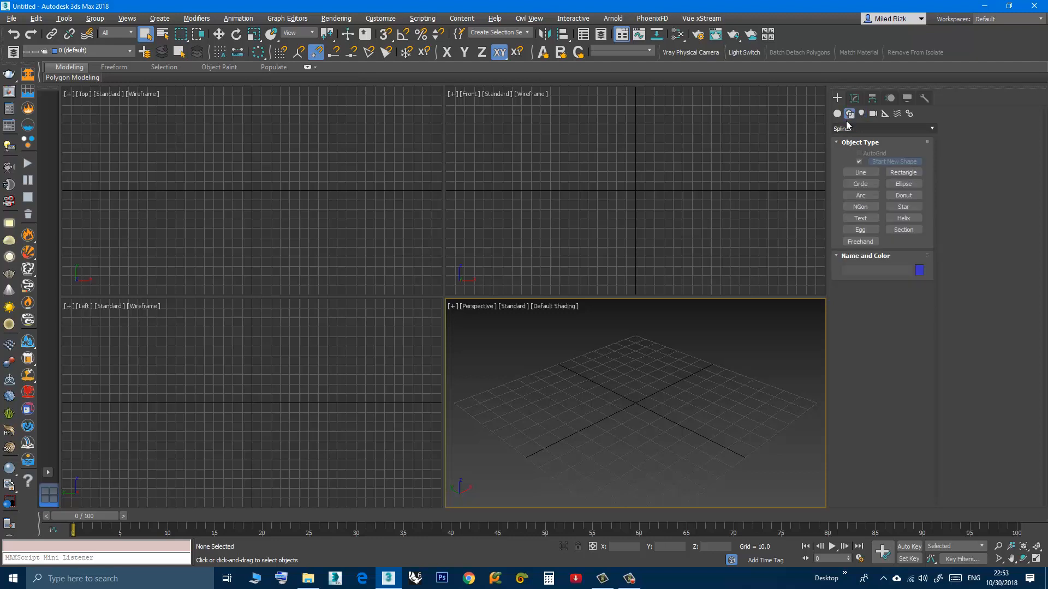
click(852, 129)
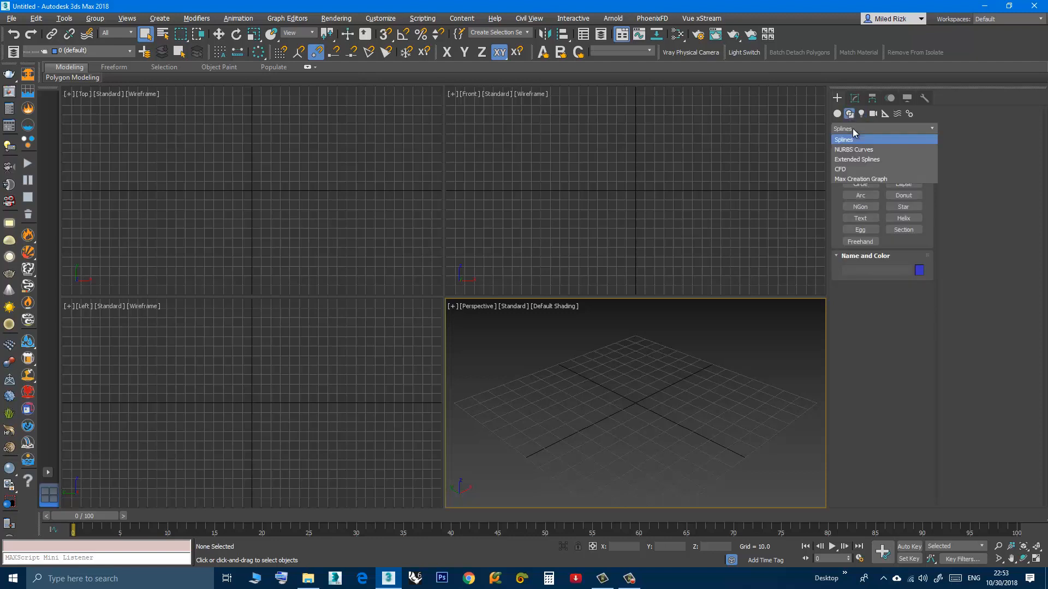
click(848, 131)
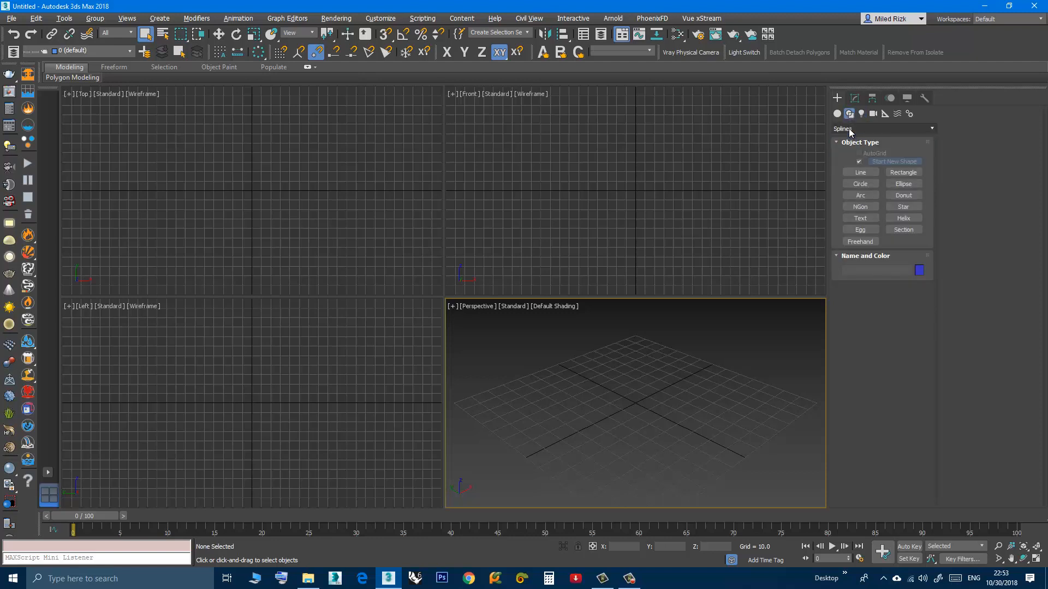
click(848, 130)
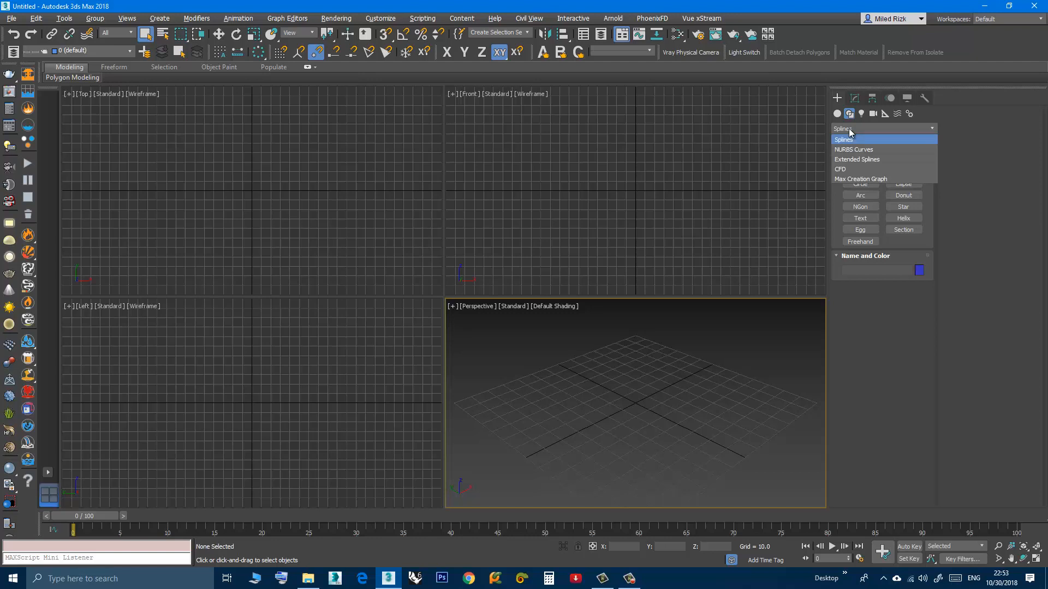
click(849, 130)
click(849, 130)
click(850, 128)
Step: Examine the creation options for lights, including the photometric types, and for cameras, helpers and space warps
click(861, 113)
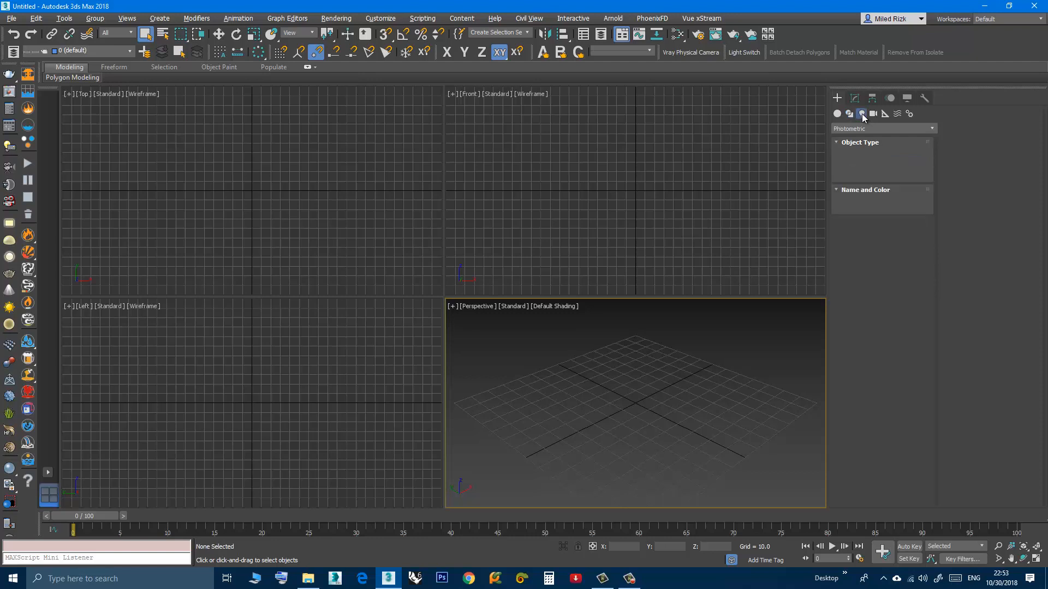
click(862, 126)
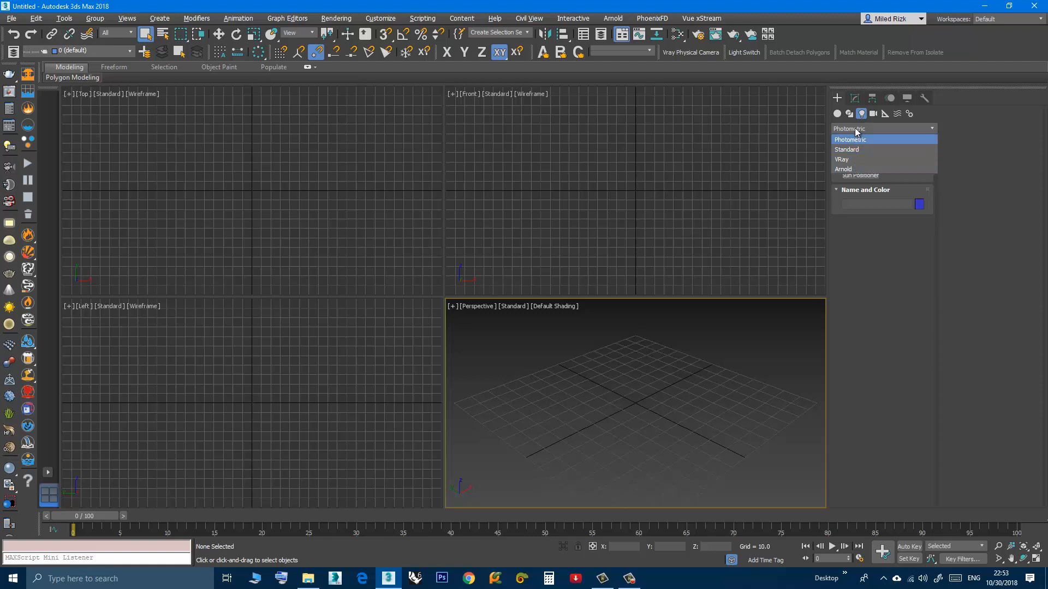
click(854, 139)
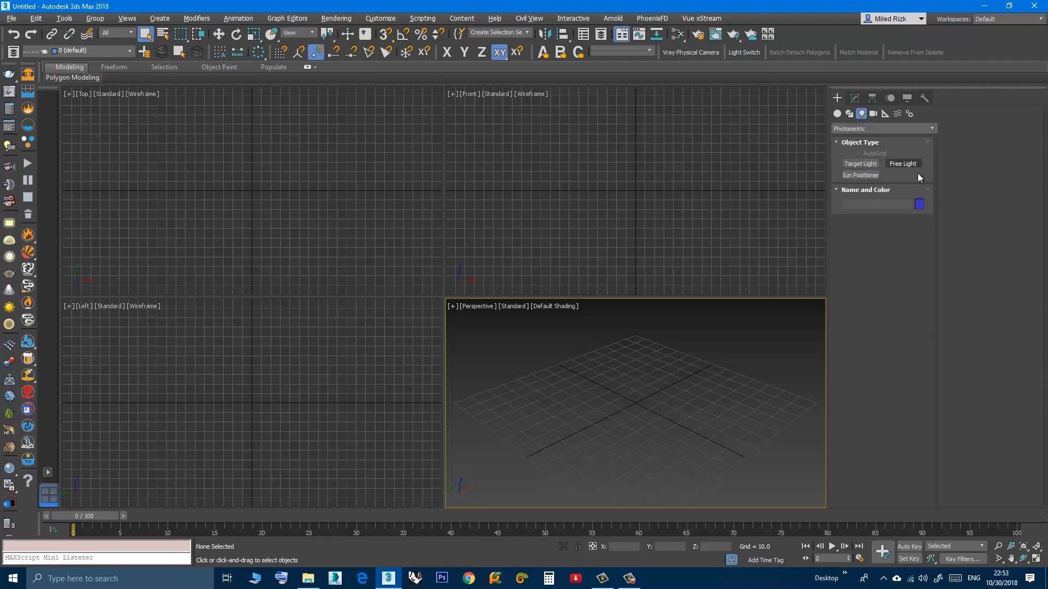
click(873, 114)
click(885, 114)
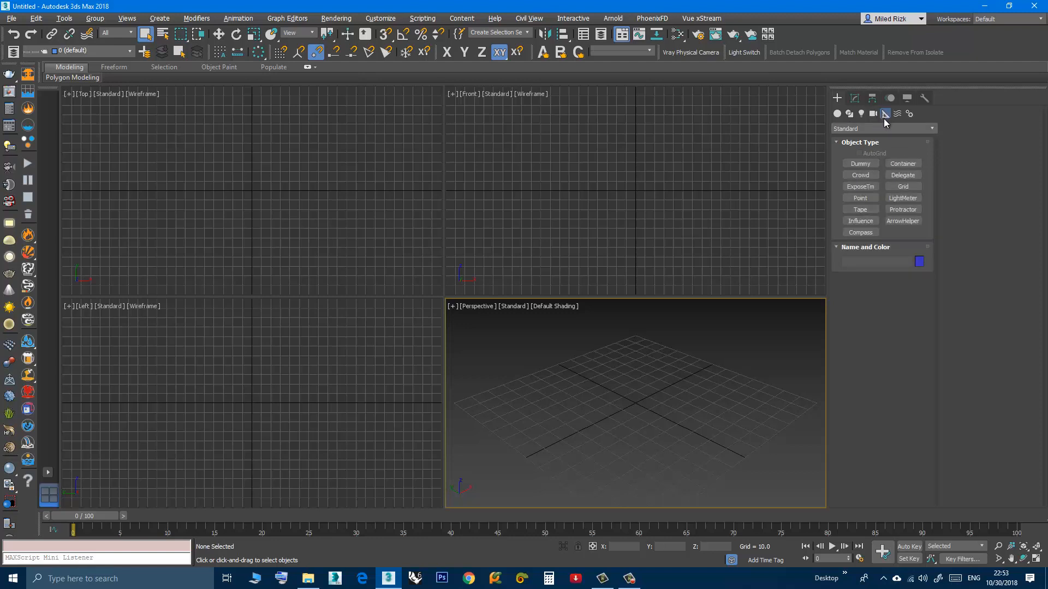
click(898, 114)
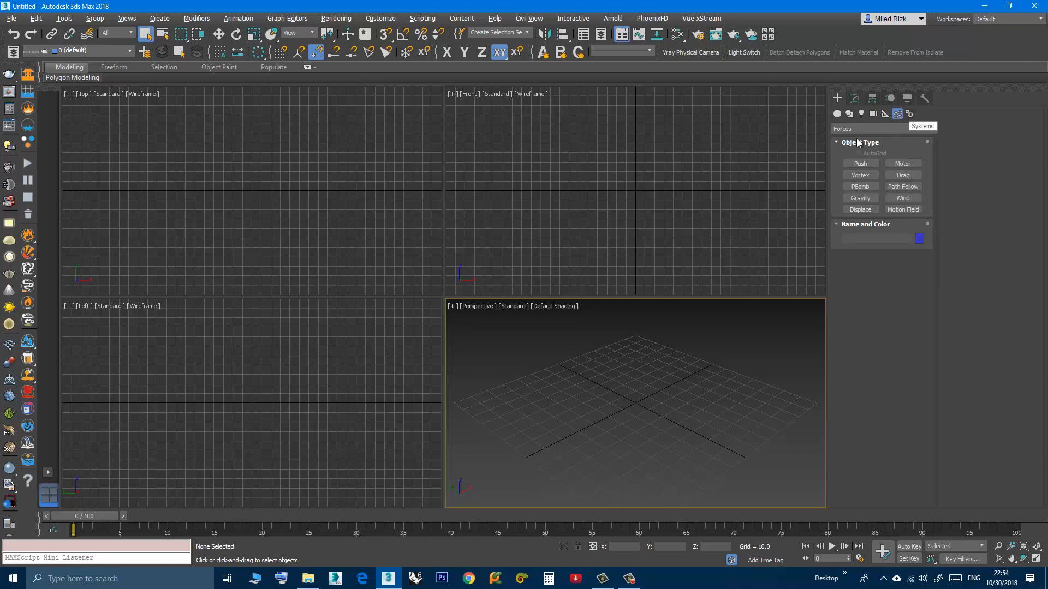
Step: Create a standard primitive box about 60.4 long, 49.7 wide and 53.8 high near the centre of the Perspective grid
click(837, 114)
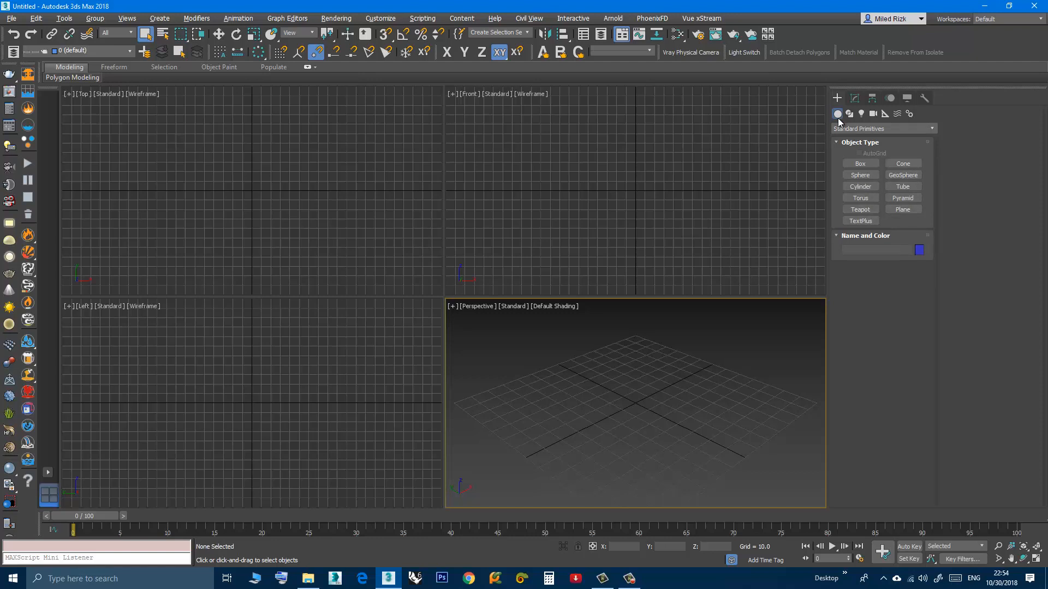
click(861, 165)
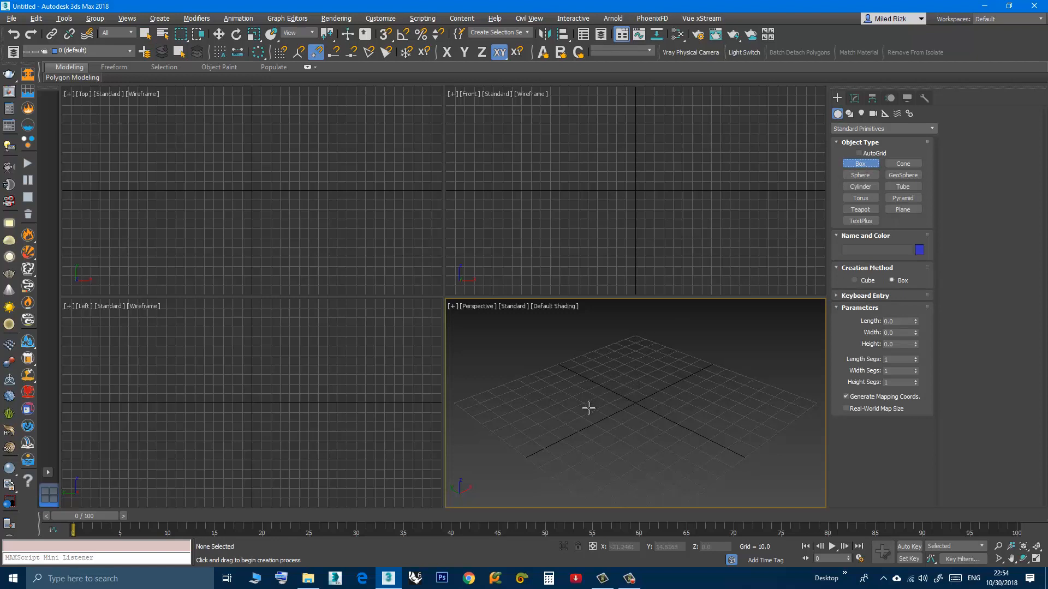
drag(622, 380, 634, 459)
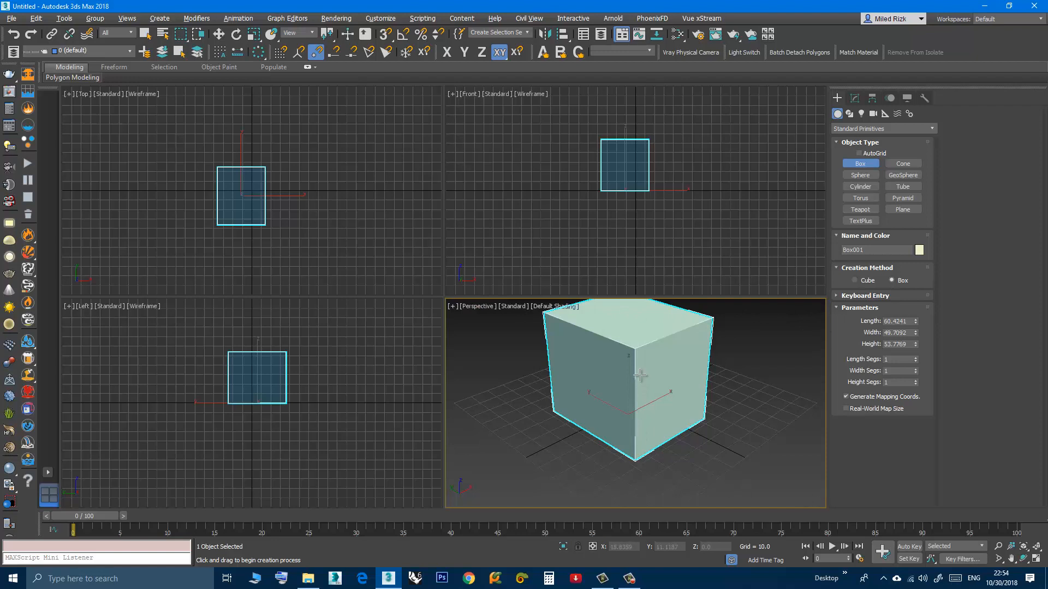
right_click(707, 363)
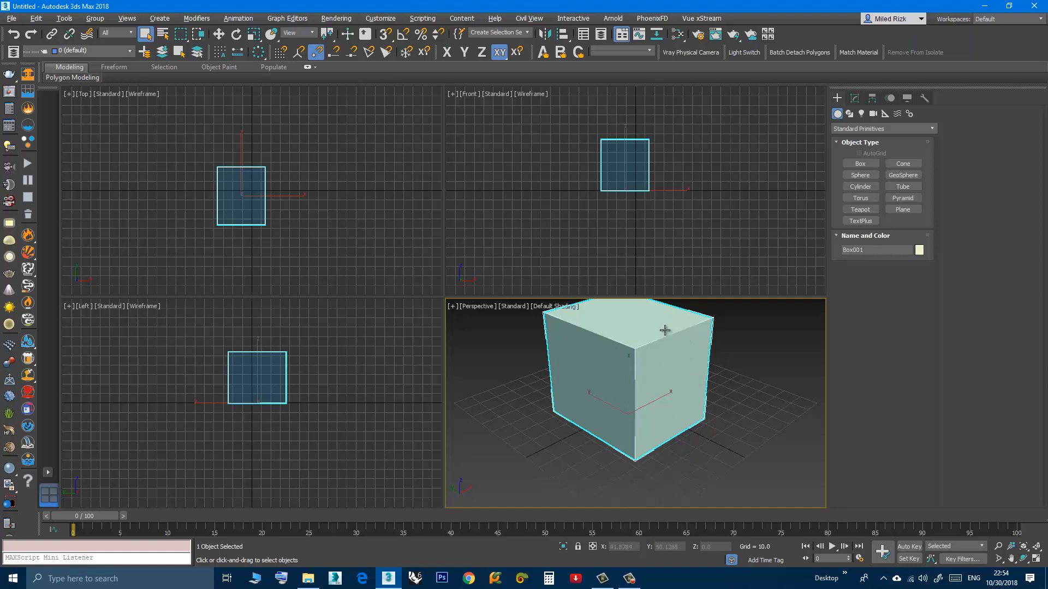
Step: Rename the box as Myfirstobject and deselect it
click(867, 251)
text(My)
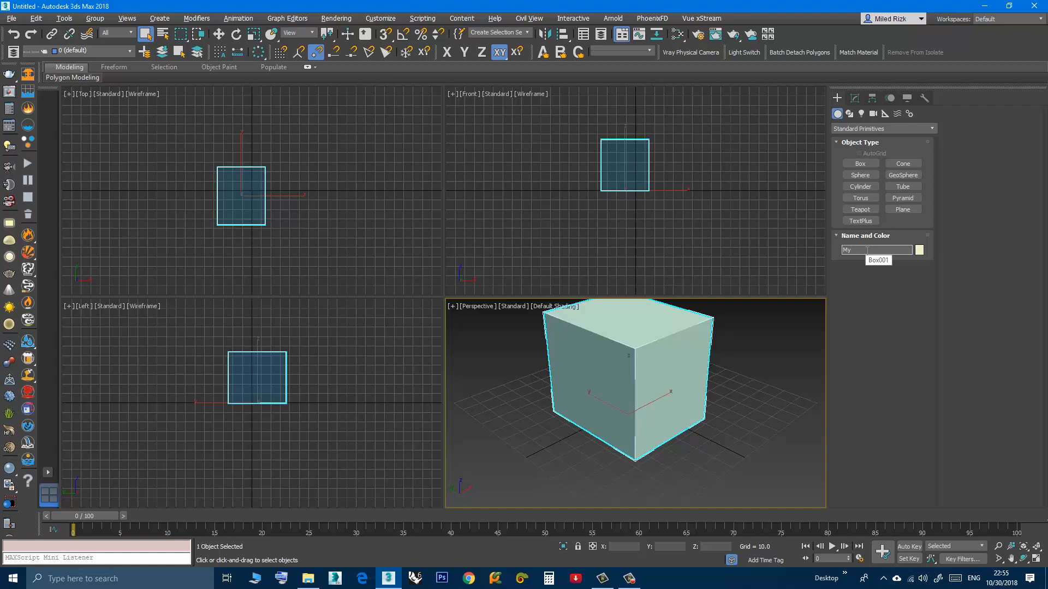
text(firstobject)
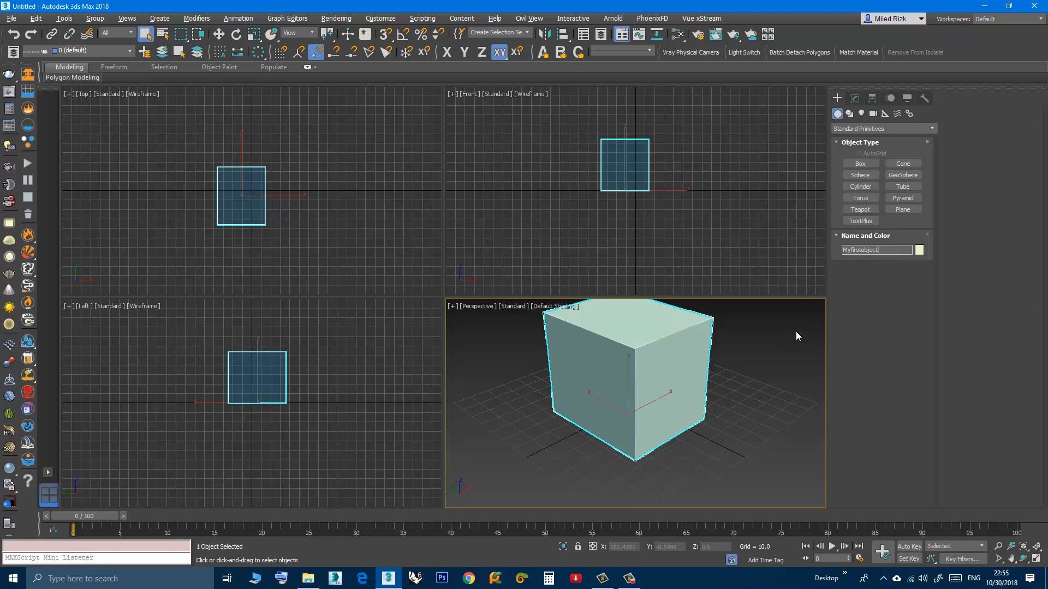
click(749, 353)
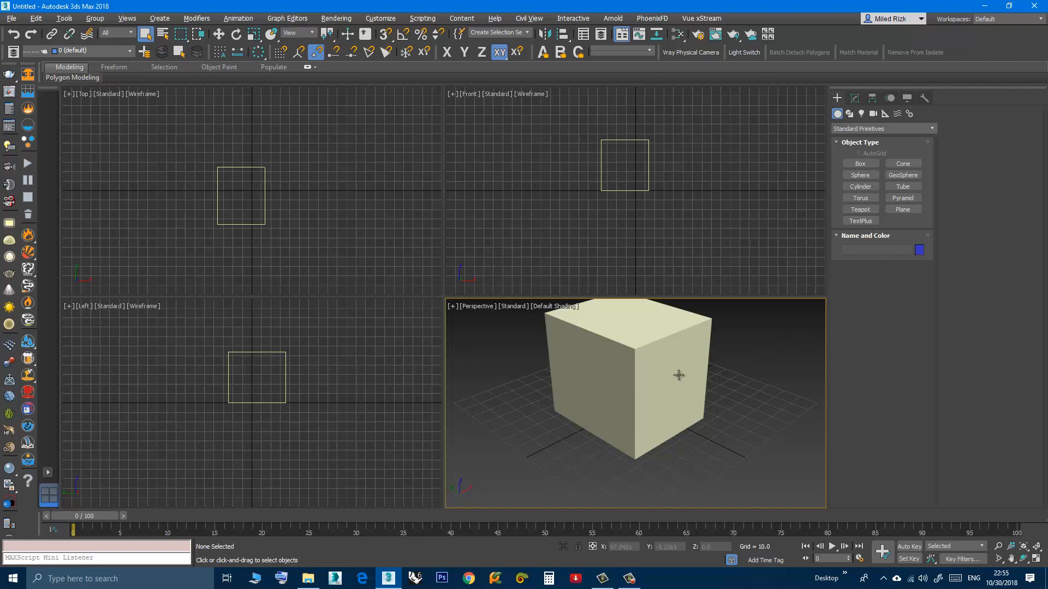
Step: Select the box and change its object color to light orange from the 3ds Max palette
click(652, 370)
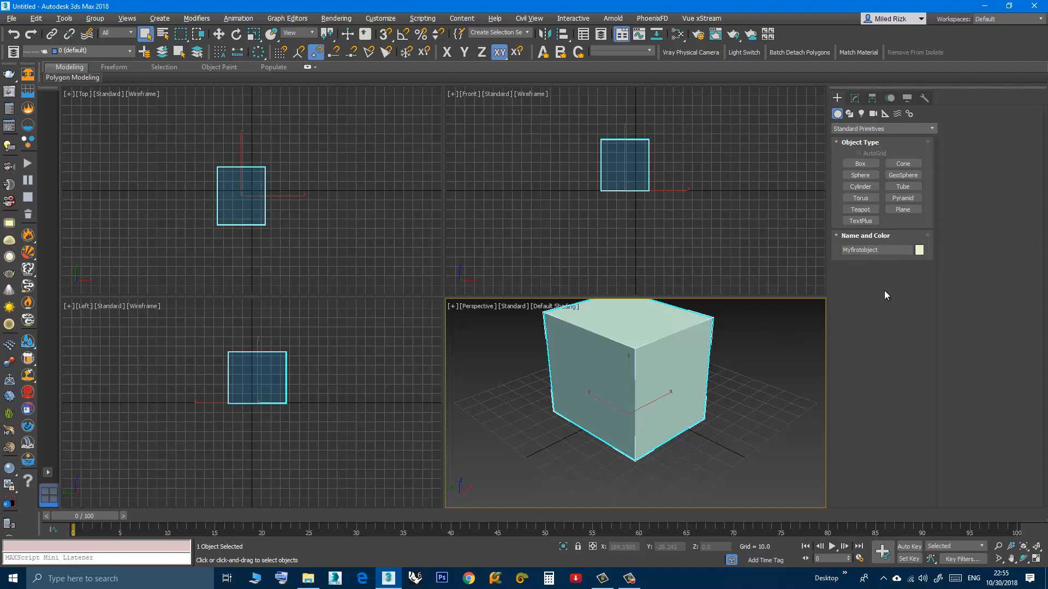
click(919, 251)
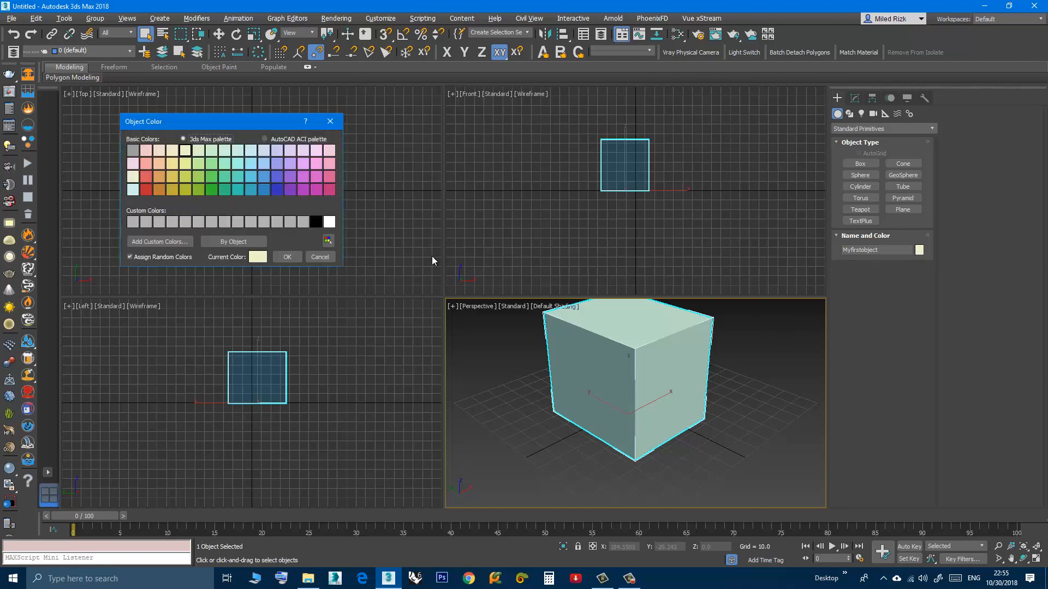
click(161, 177)
click(286, 257)
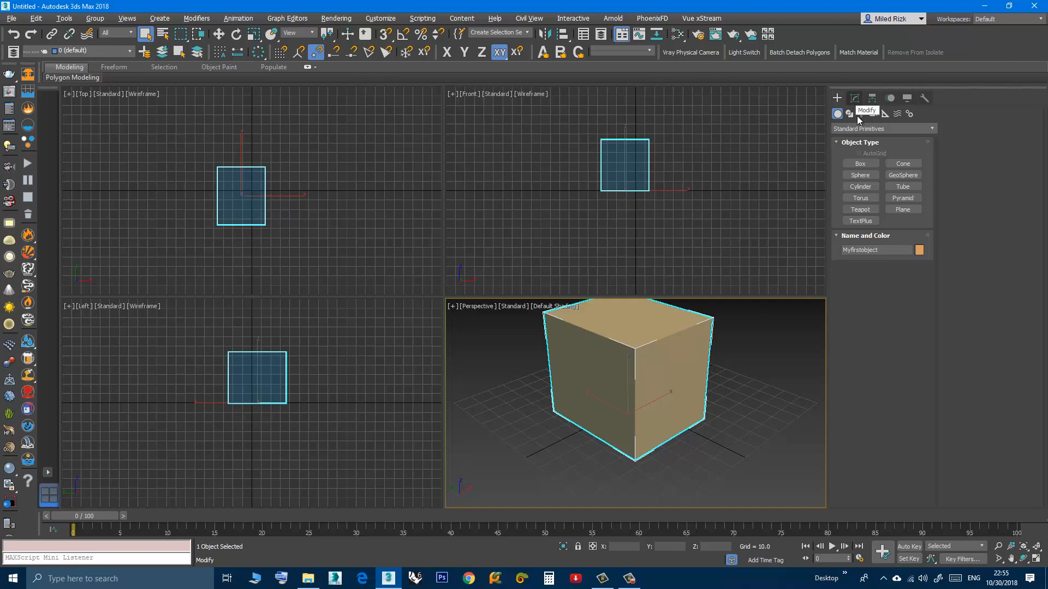
Step: Resize the box by modifying its parameters to a length of about 23, width of about 18.6 and height of about 50.6
click(855, 98)
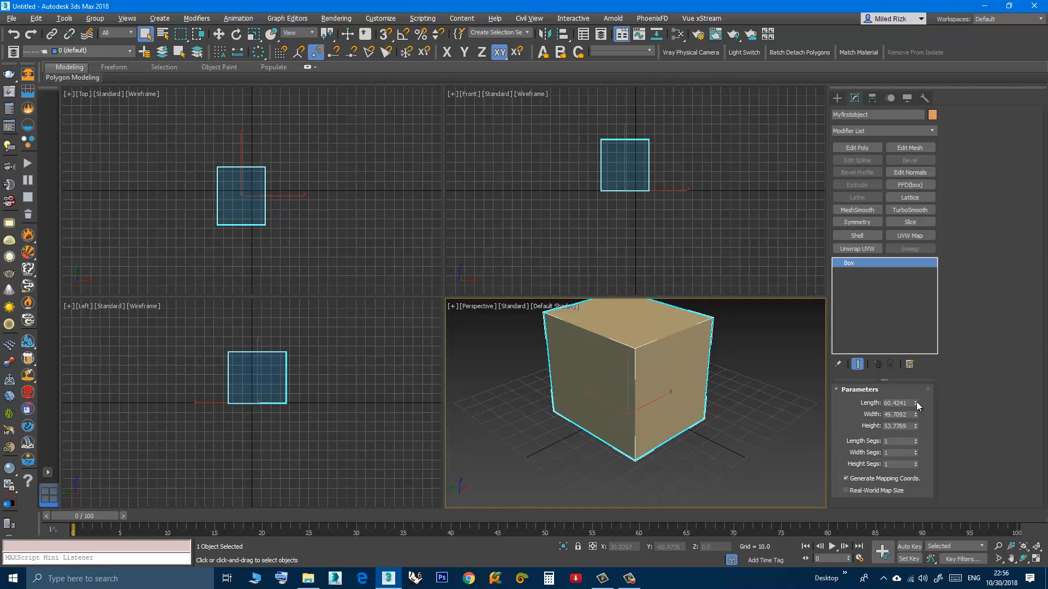
drag(916, 403, 916, 435)
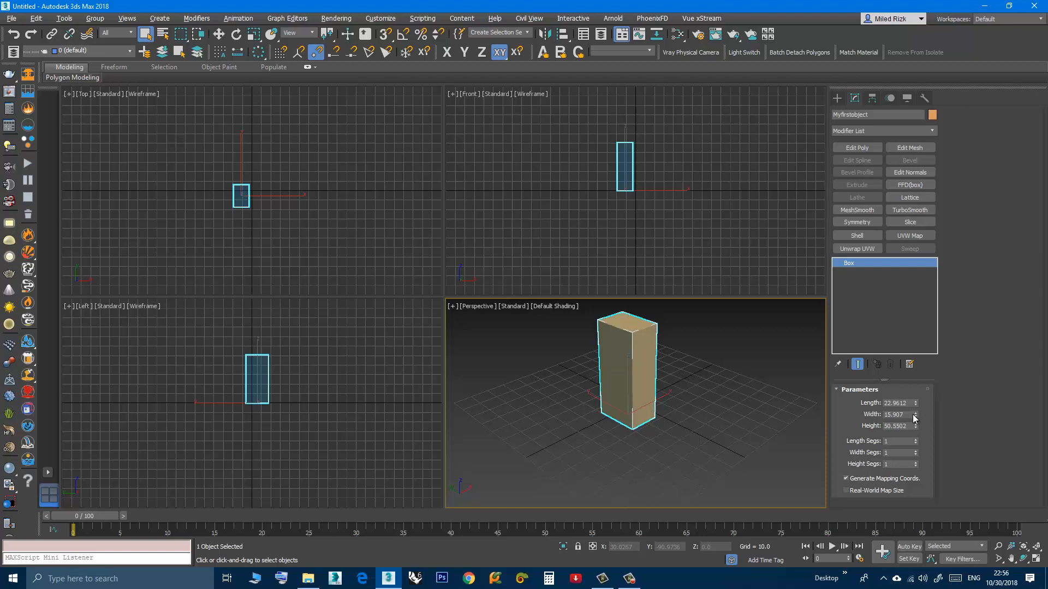
right_click(915, 415)
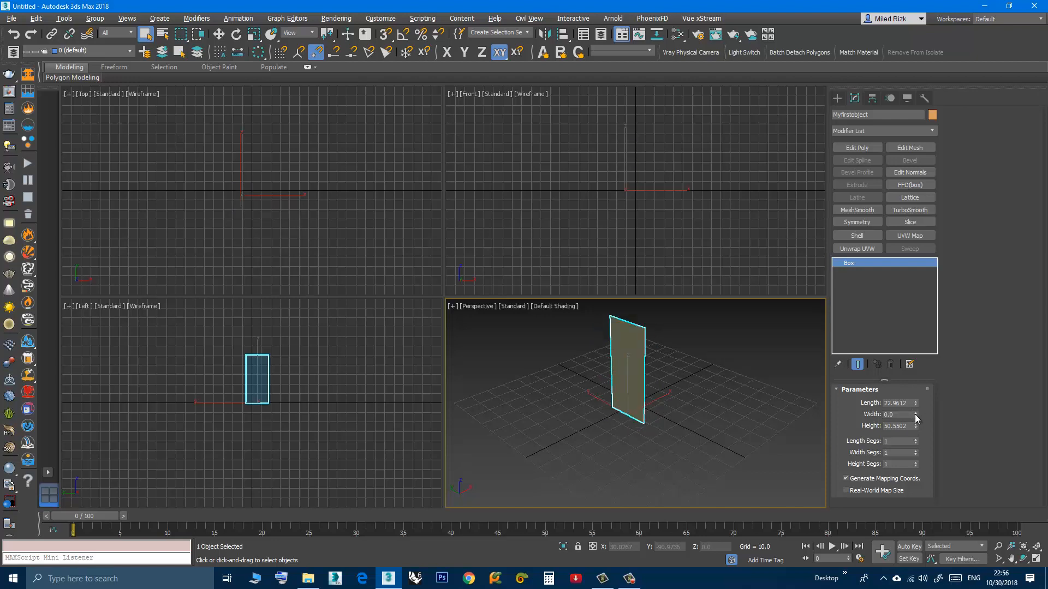
drag(915, 415, 913, 363)
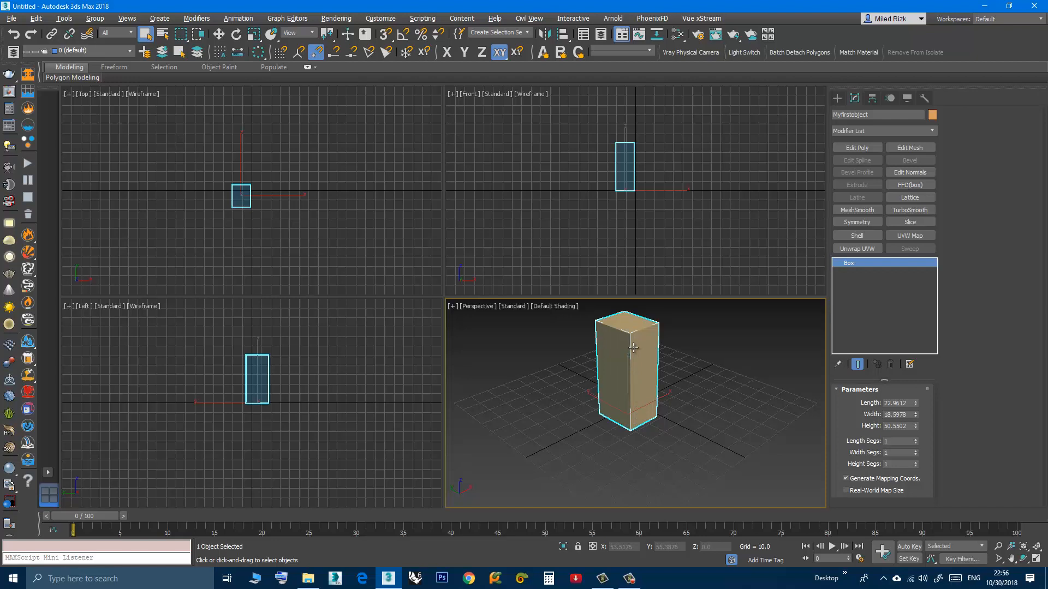
Step: Inspect the resized box in the Perspective view at different zoom levels and pan positions
scroll(631, 342, up, 5)
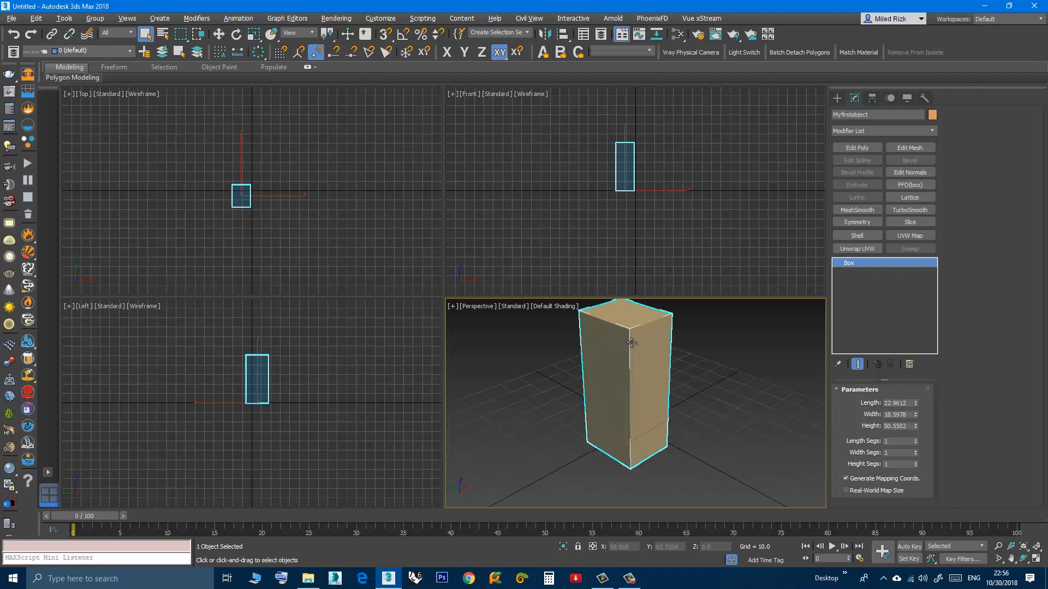
scroll(631, 342, down, 7)
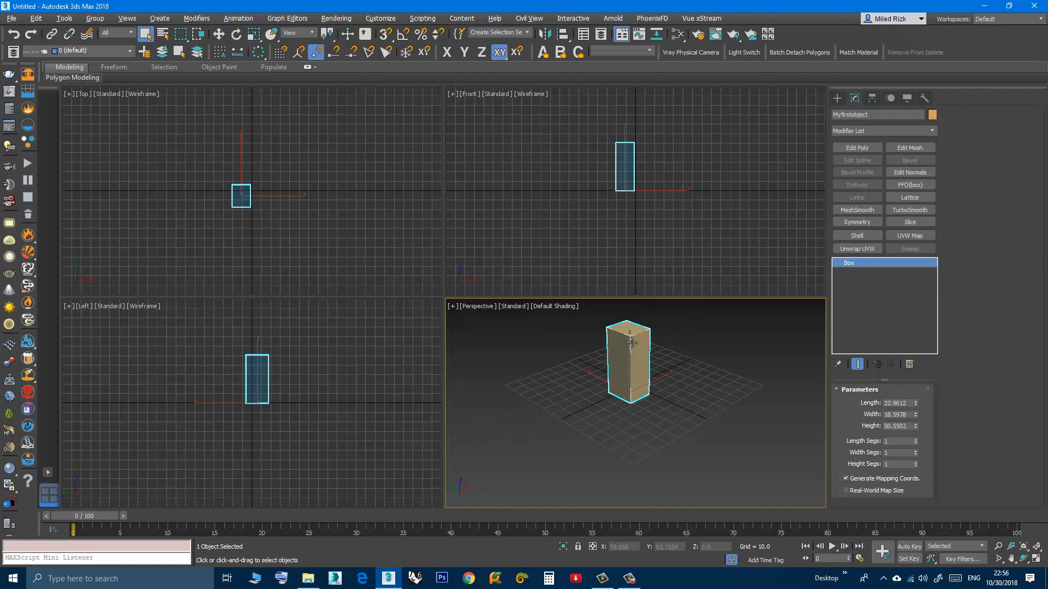
scroll(630, 342, up, 5)
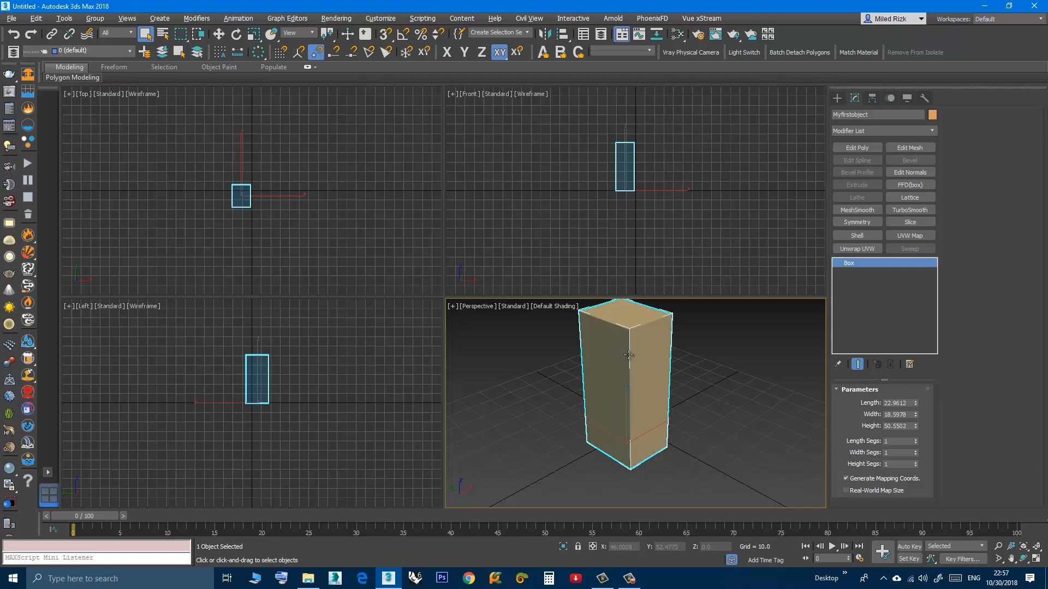
mouse_move(628, 355)
middle_down()
mouse_move(649, 369)
mouse_move(598, 362)
mouse_move(599, 395)
mouse_move(642, 363)
mouse_move(599, 367)
mouse_move(636, 386)
mouse_move(619, 358)
mouse_move(624, 372)
middle_up()
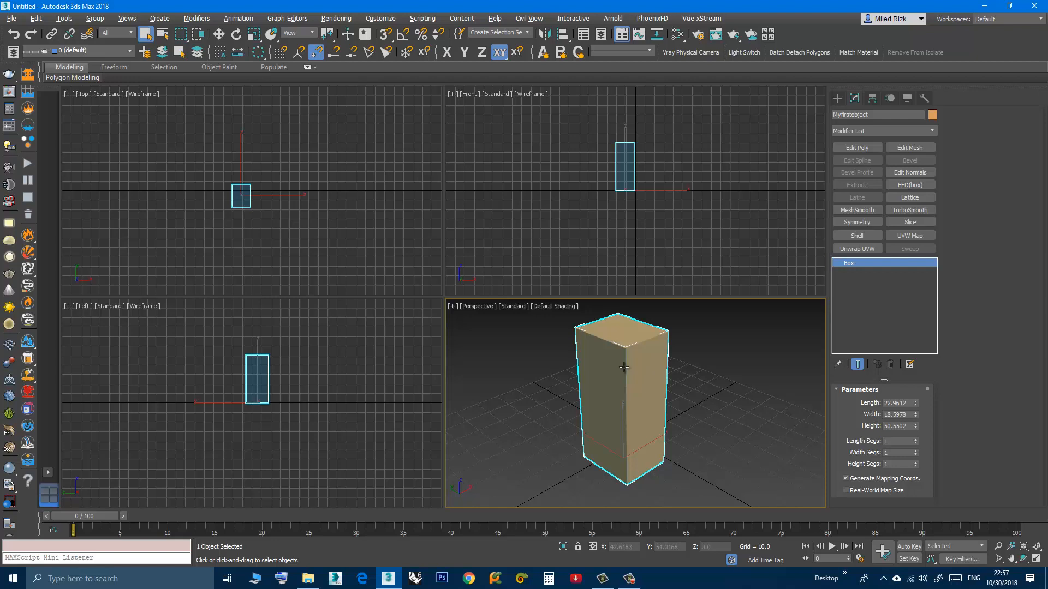
middle_drag(627, 375, 634, 378)
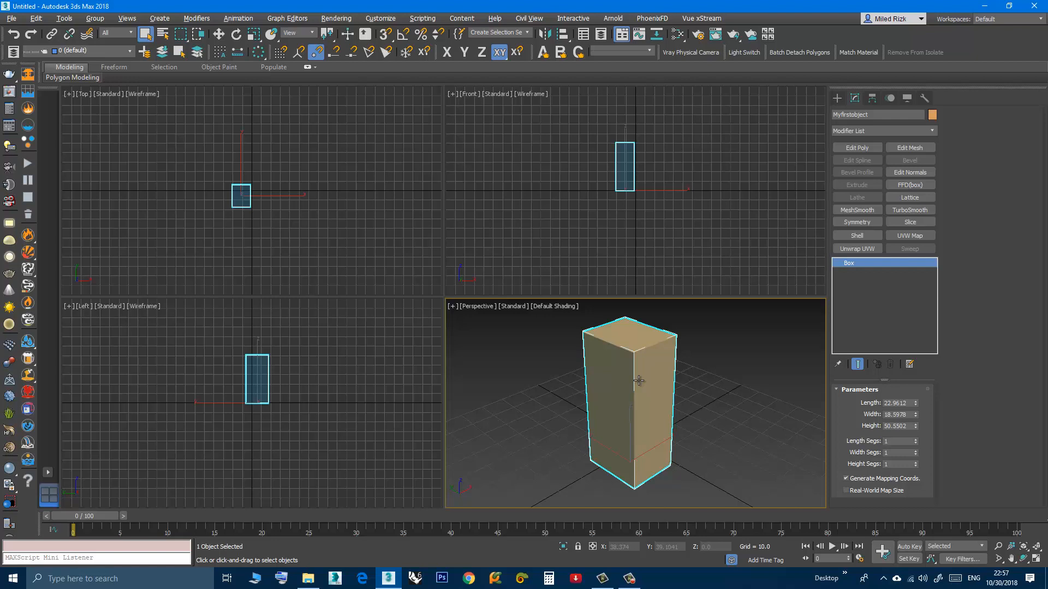
scroll(639, 380, down, 3)
scroll(638, 380, up, 3)
scroll(638, 381, down, 2)
scroll(638, 380, up, 2)
Step: Zoom the Perspective view slightly out from the box with the Zoom tool, then leave the tool
click(997, 547)
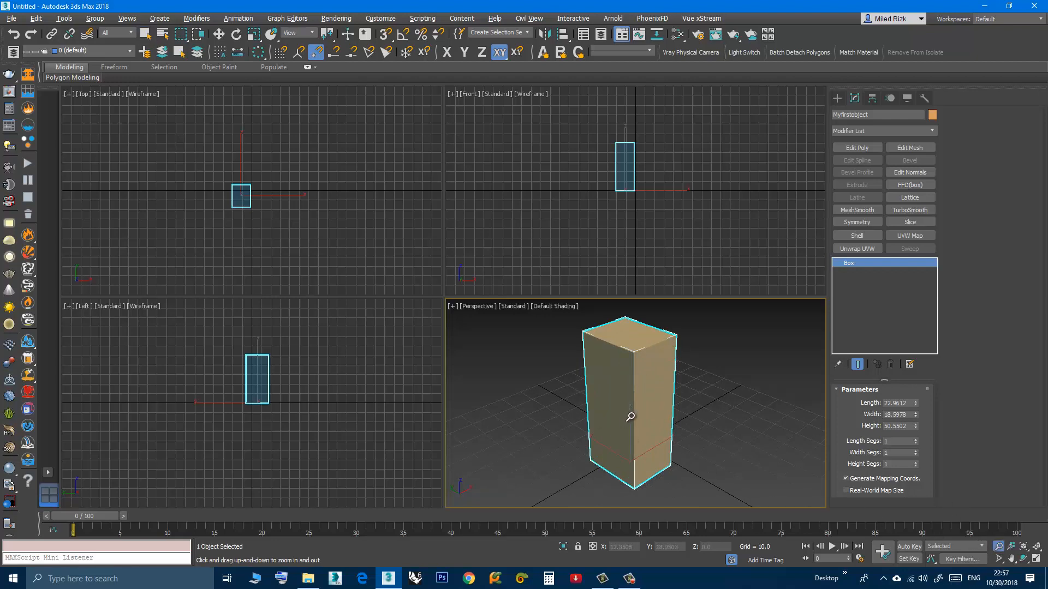
mouse_move(630, 417)
mouse_down()
mouse_move(627, 404)
mouse_move(626, 442)
mouse_move(629, 400)
mouse_move(630, 436)
mouse_move(631, 421)
mouse_up()
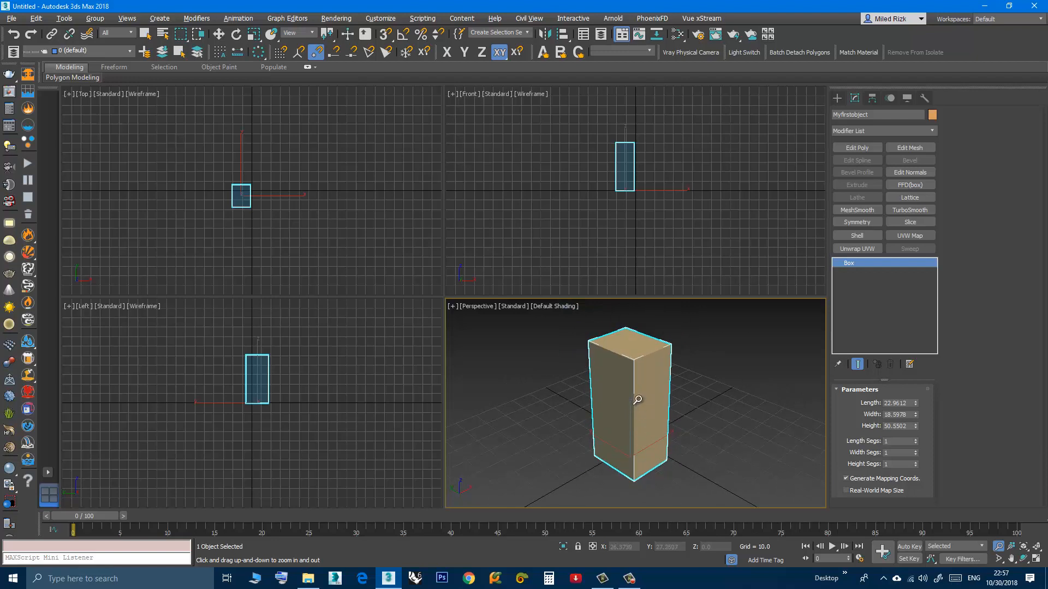
right_click(637, 400)
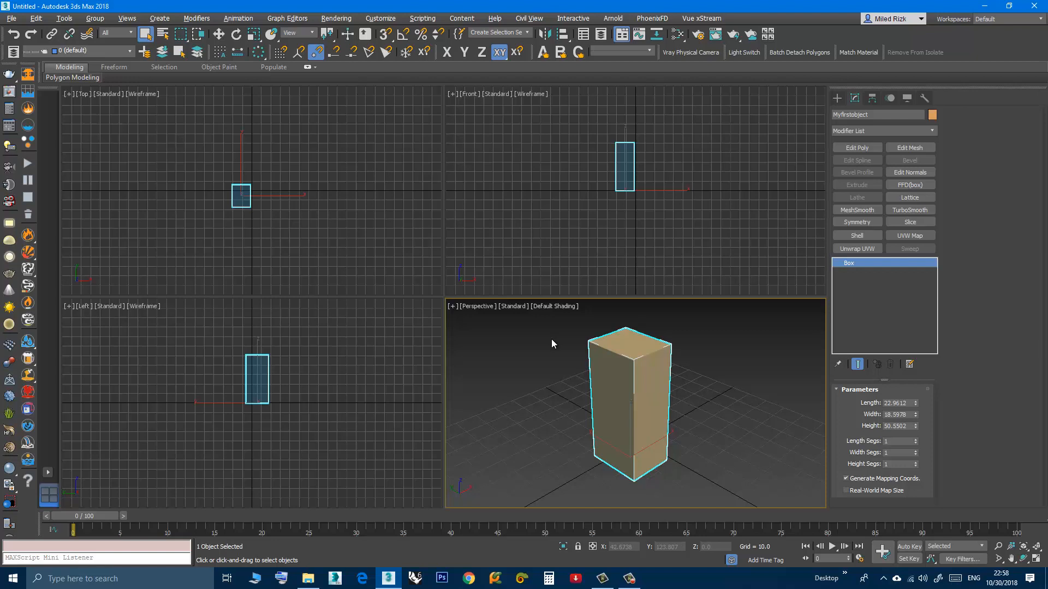
Step: Maximize the Perspective viewport and restore the four-viewport layout, twice
key(alt+w)
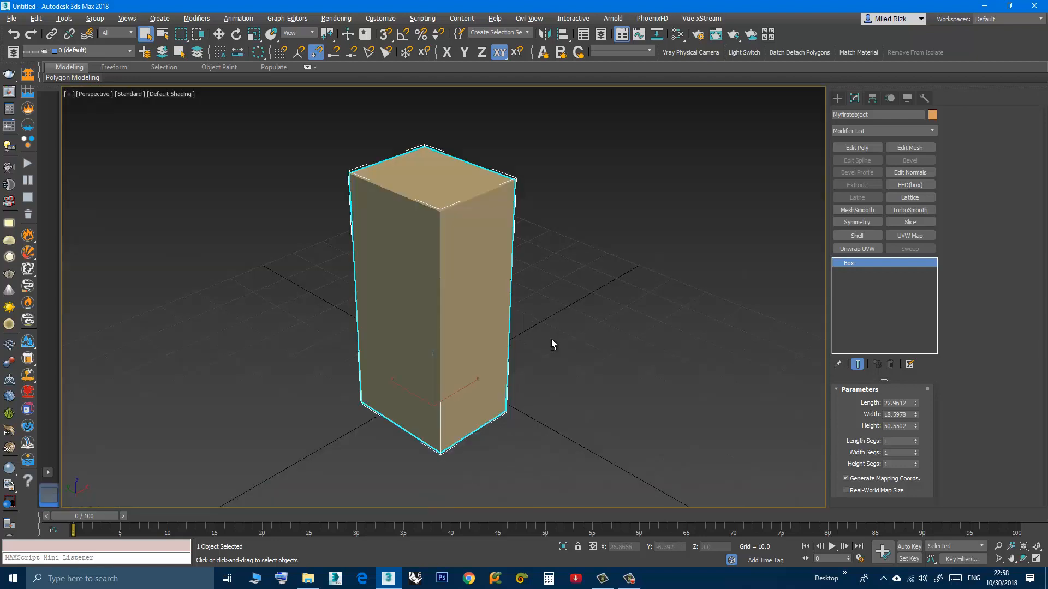
key(alt+w)
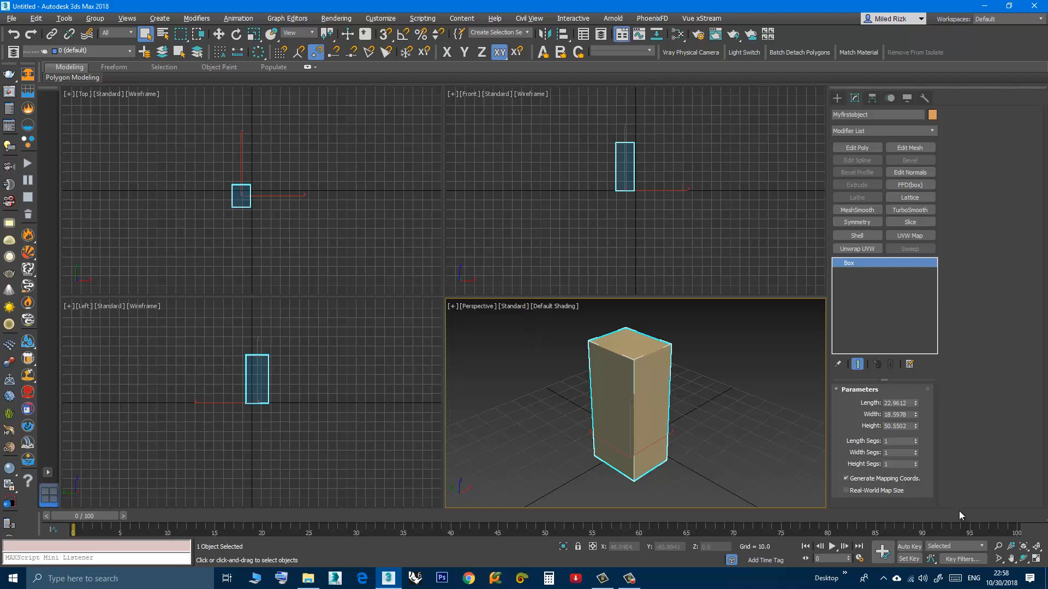
click(1036, 562)
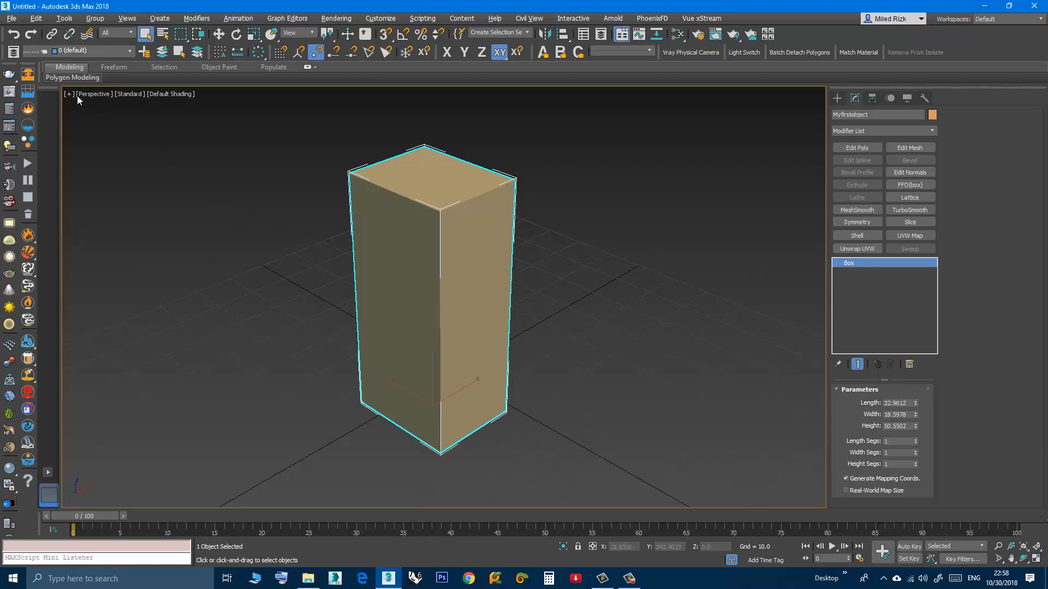
click(1035, 562)
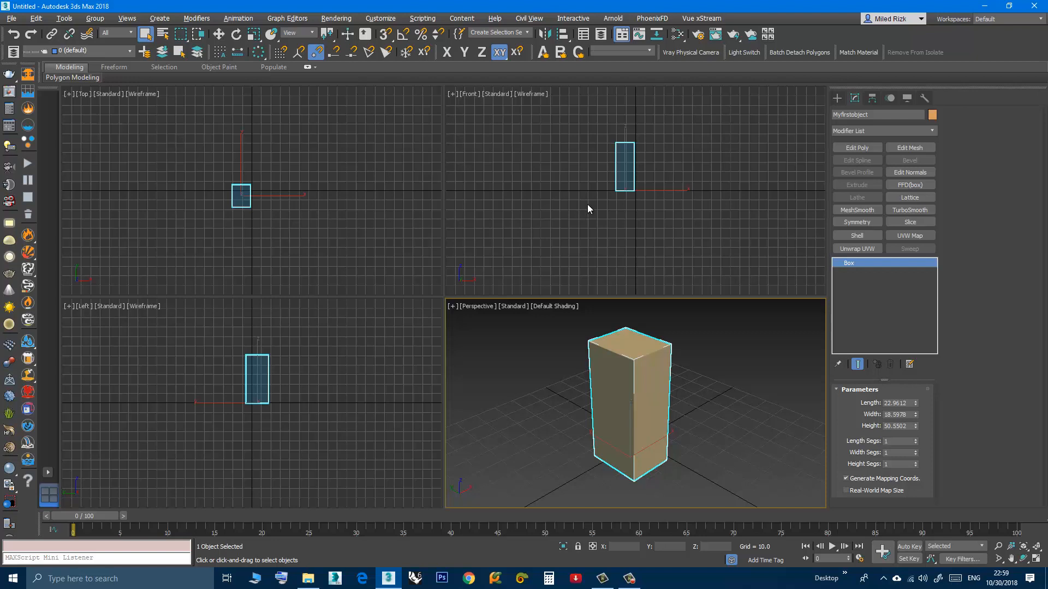
Step: Deselect and reselect the box in the Front view, and make Perspective the active viewport while keeping the box selected
click(548, 207)
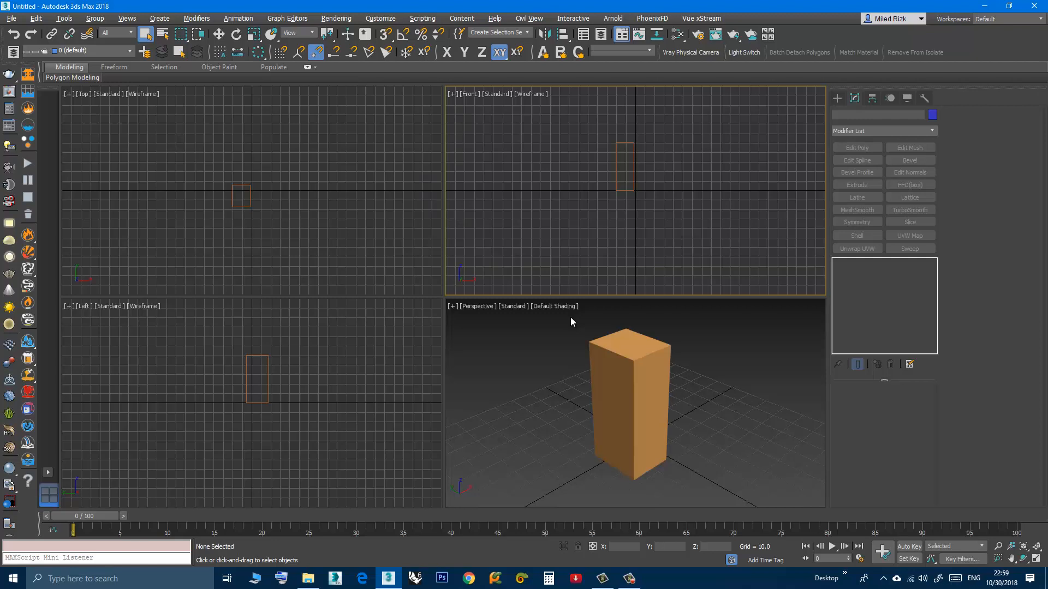
click(624, 189)
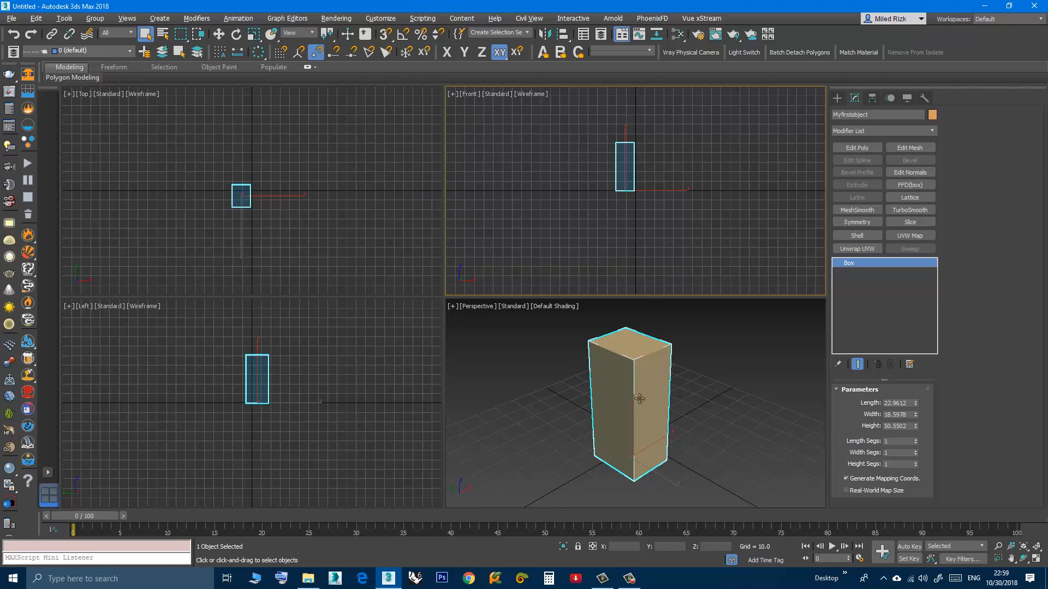
middle_drag(638, 398, 640, 403)
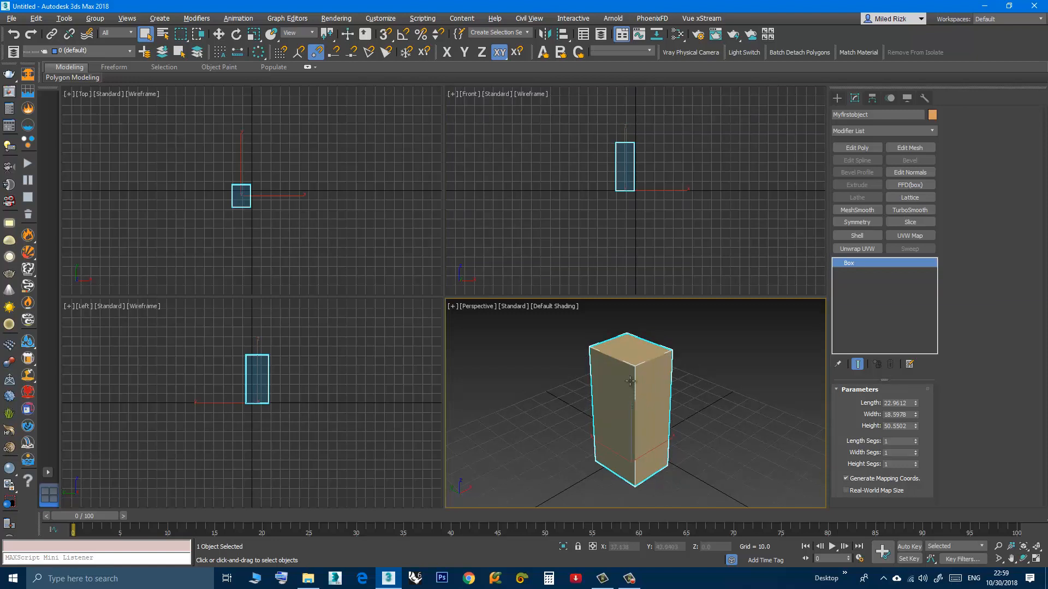
Step: Create a standard sphere with a radius of about 34.1 beside the box in the Perspective view
scroll(634, 402, down, 4)
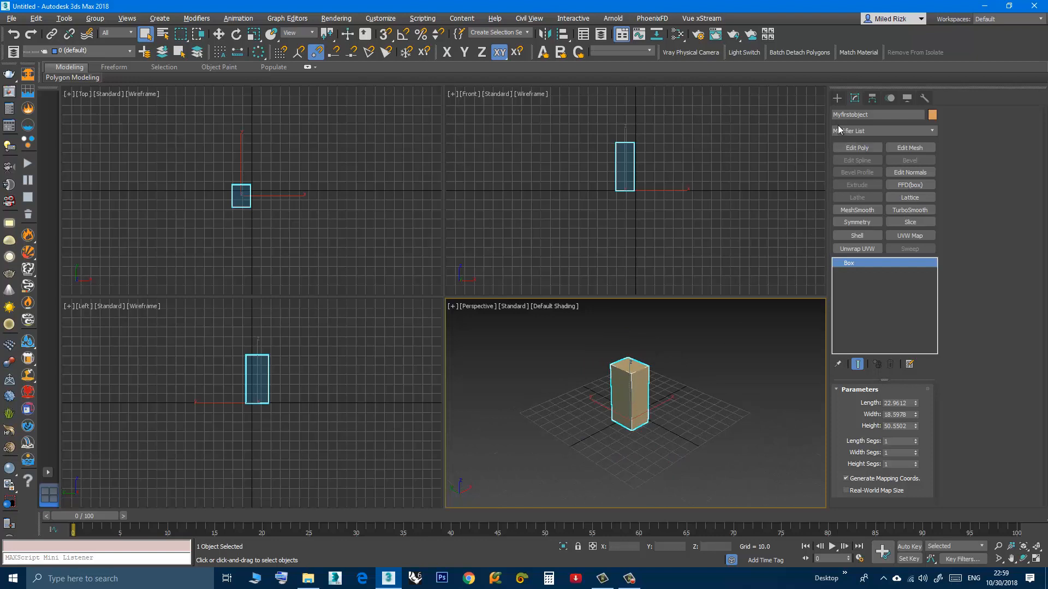
click(838, 99)
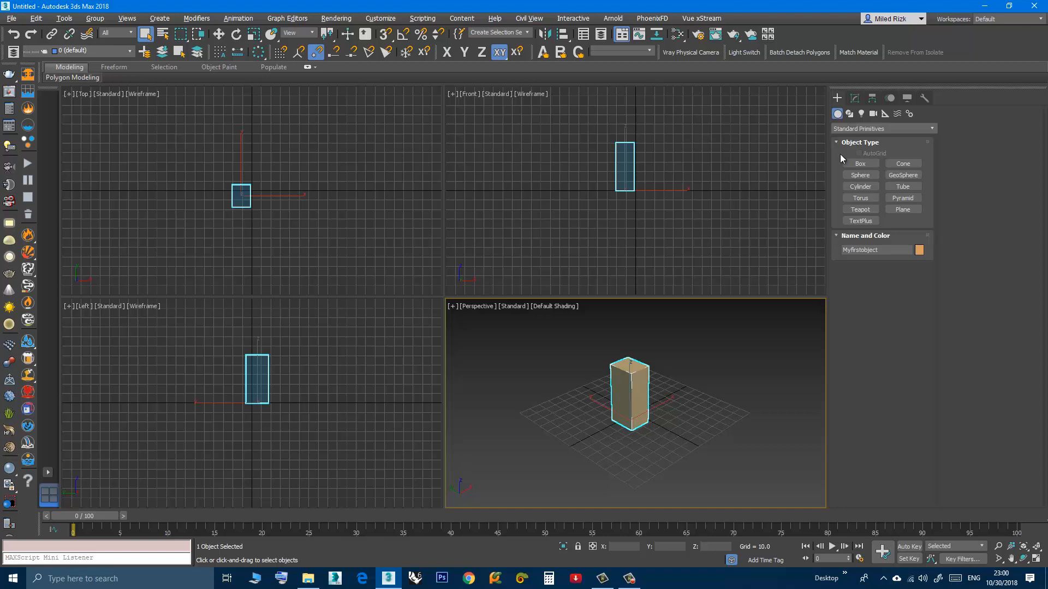
click(852, 175)
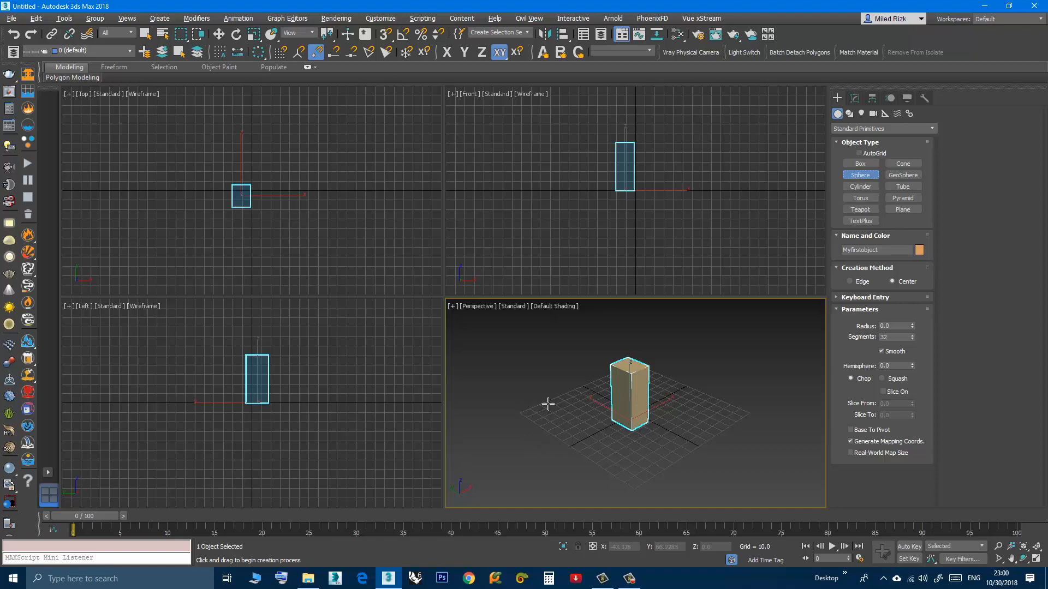
drag(548, 404, 550, 424)
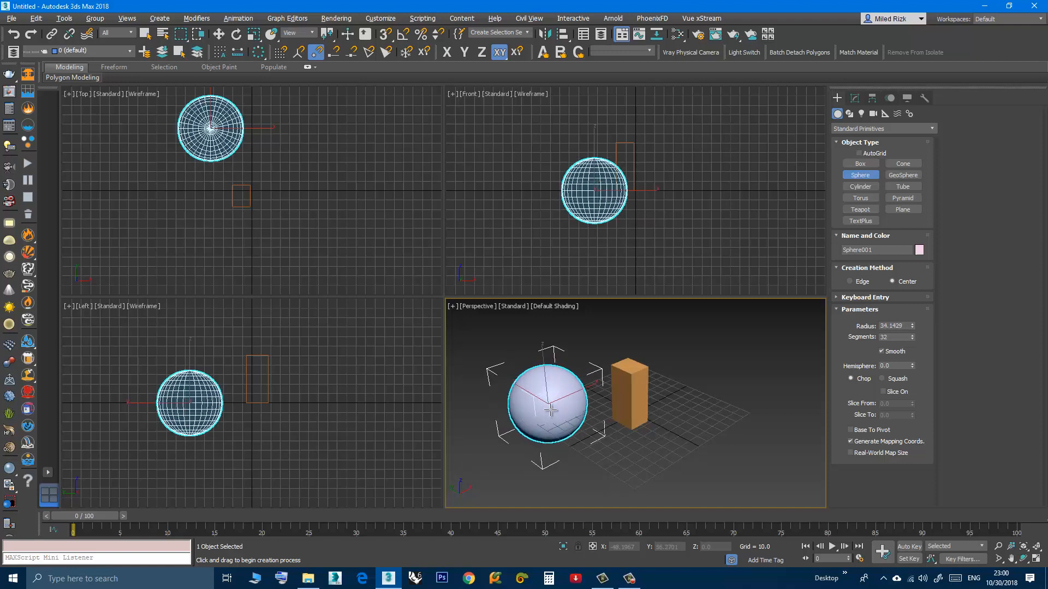
right_click(550, 411)
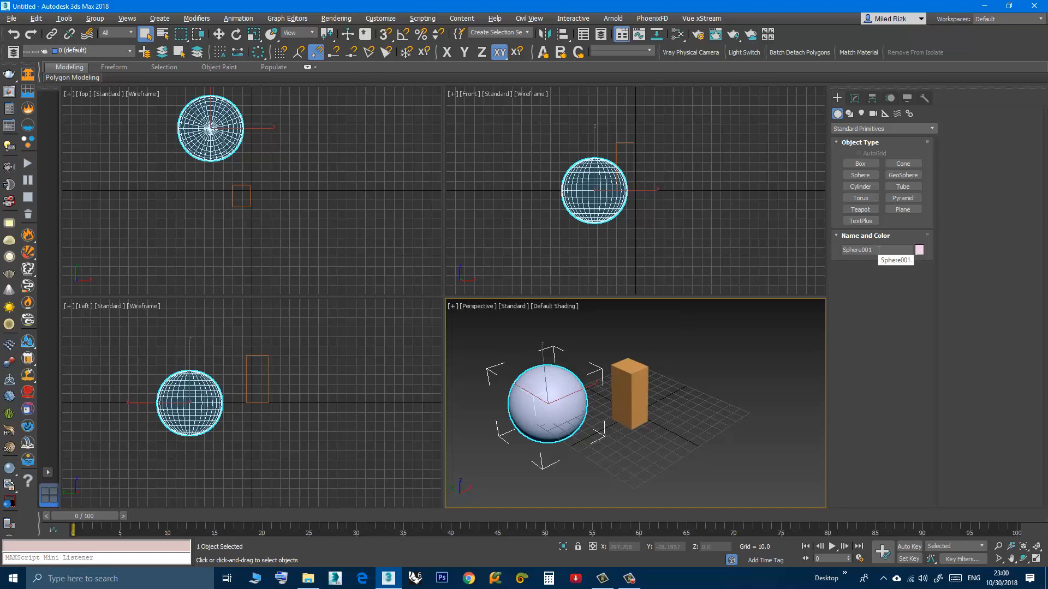
Step: Rename the sphere as mysphere
drag(879, 249, 837, 246)
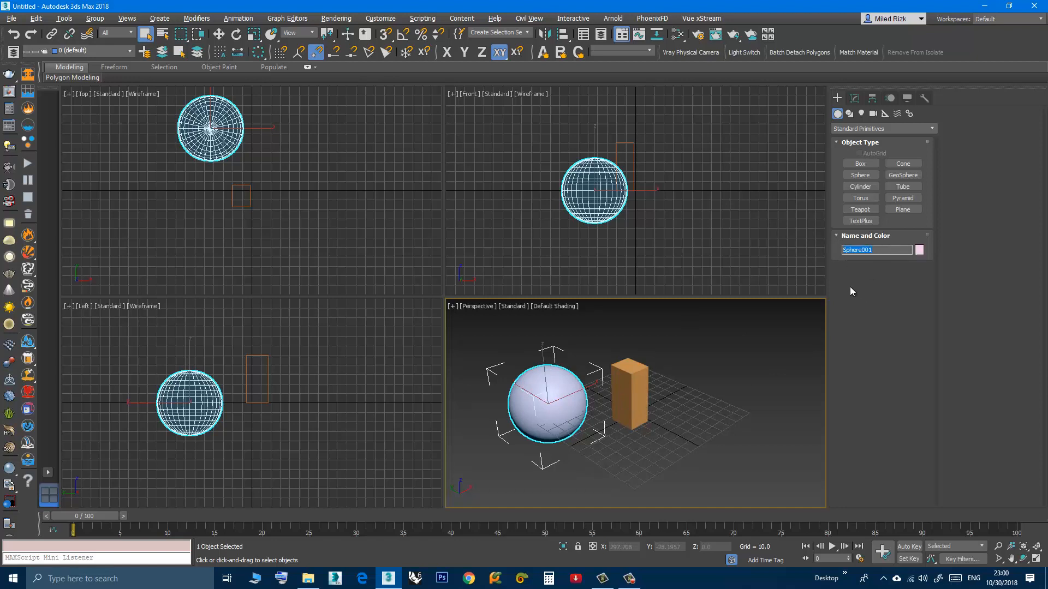
text(mysphere)
key(Return)
Step: Reduce the sphere's radius to about 30 and change its object color to red from the 3ds Max palette
click(854, 100)
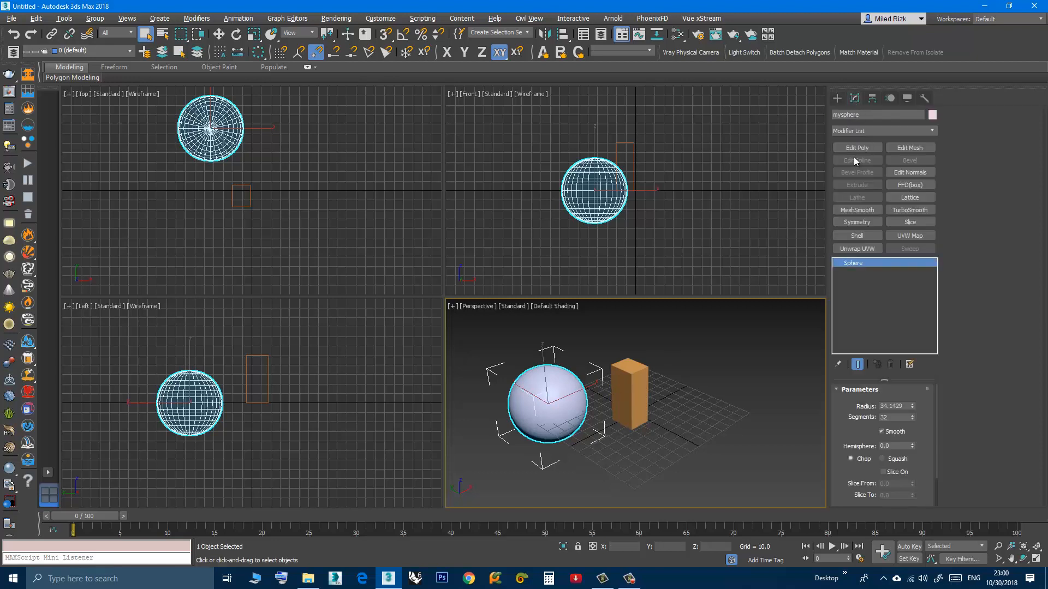
mouse_move(911, 406)
mouse_down()
mouse_move(911, 445)
mouse_move(917, 388)
mouse_move(915, 425)
mouse_move(915, 417)
mouse_up()
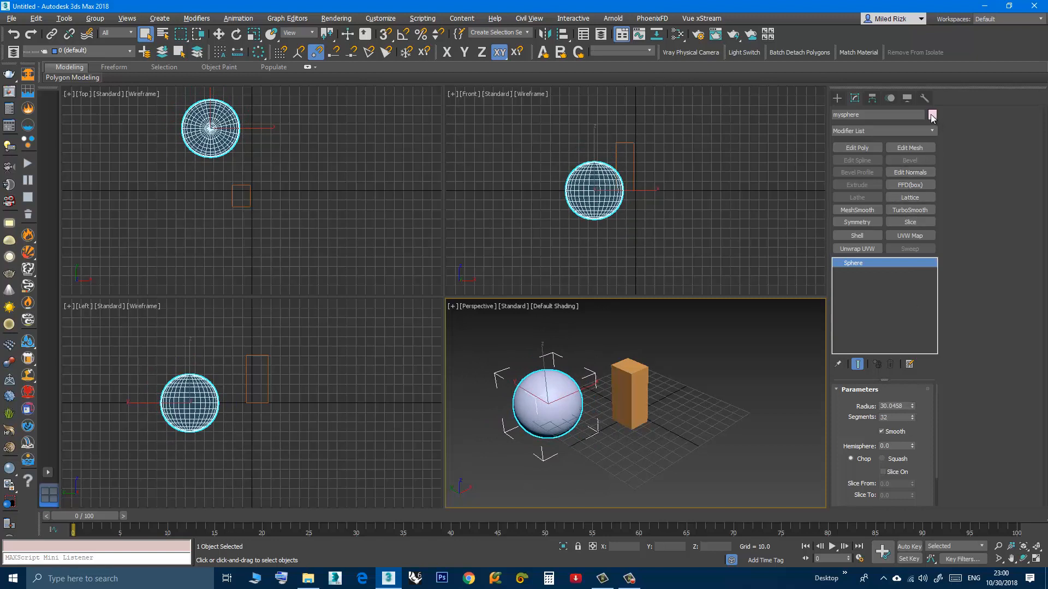
click(932, 115)
click(146, 190)
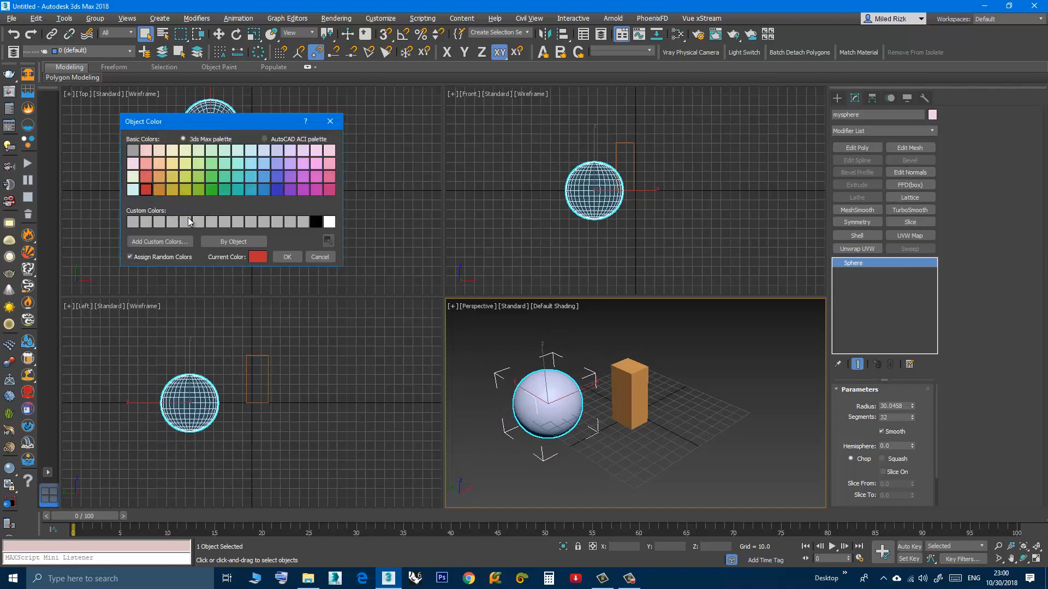
click(287, 257)
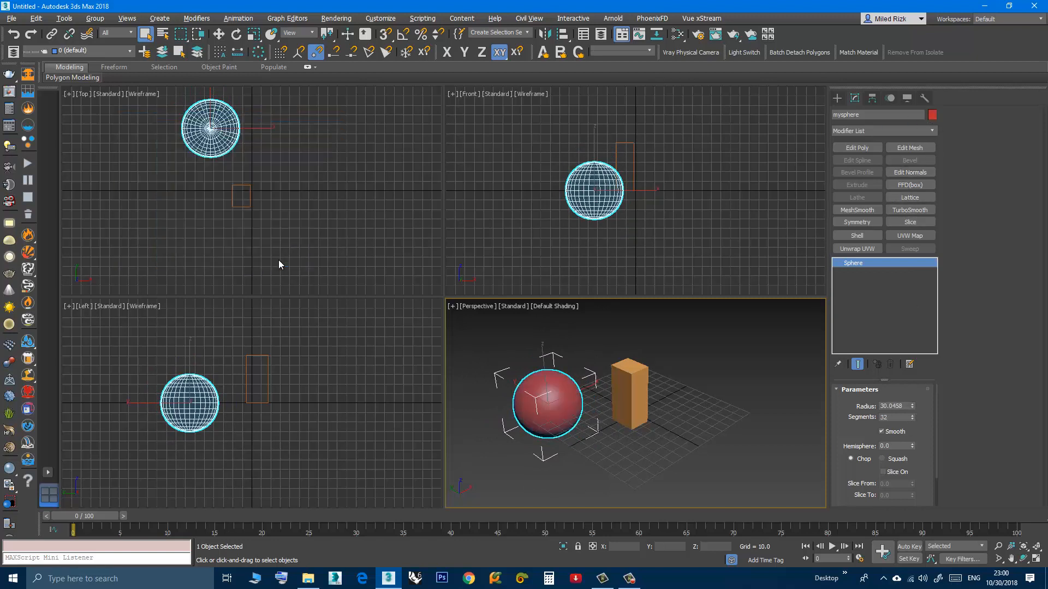
Step: Select the box and use the Move tool to shift it along the X axis to about X 18.8
click(513, 450)
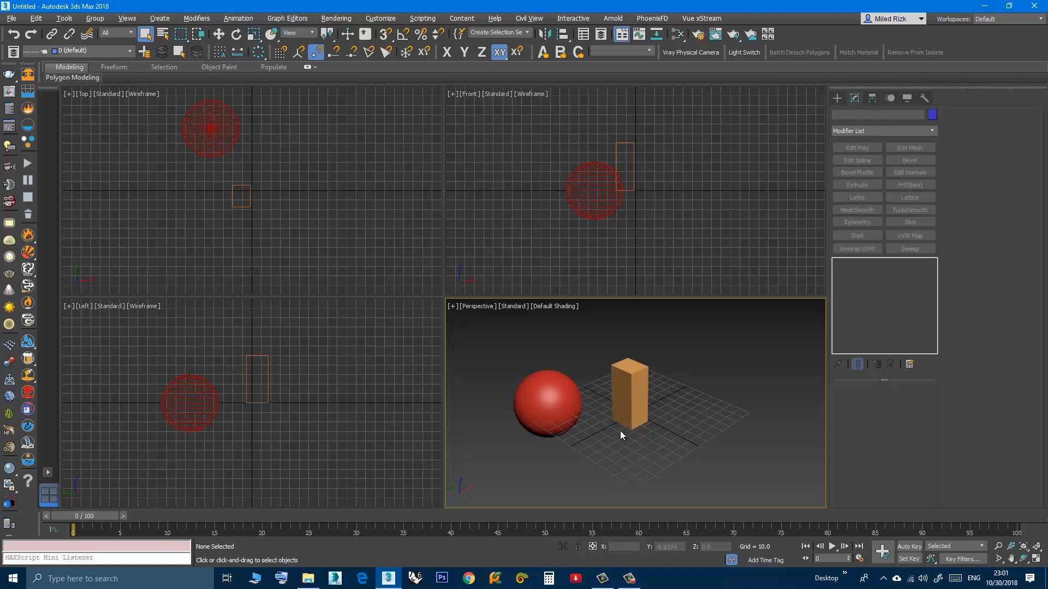
click(632, 395)
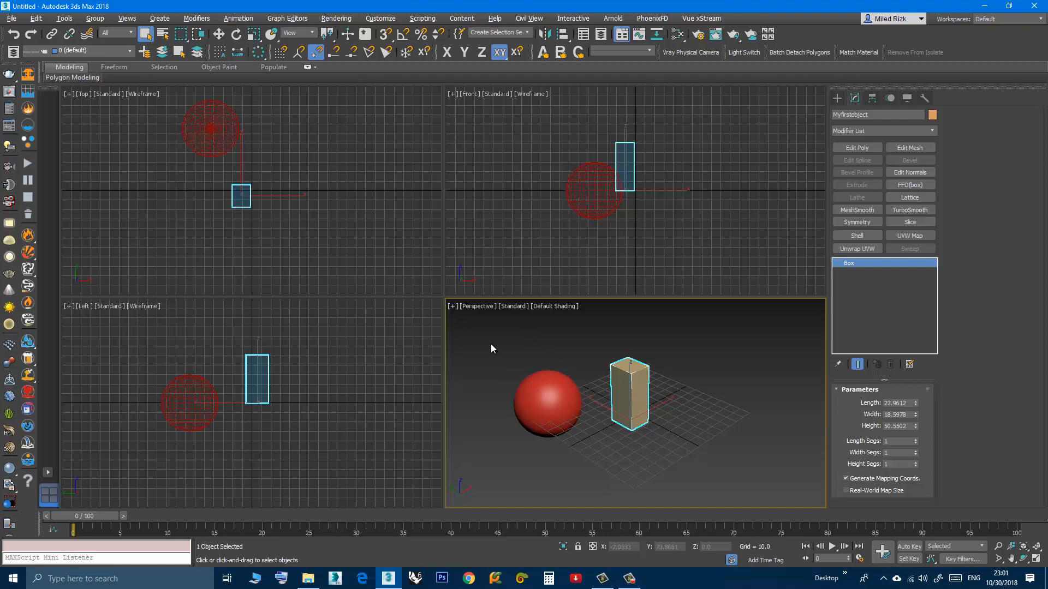
click(220, 36)
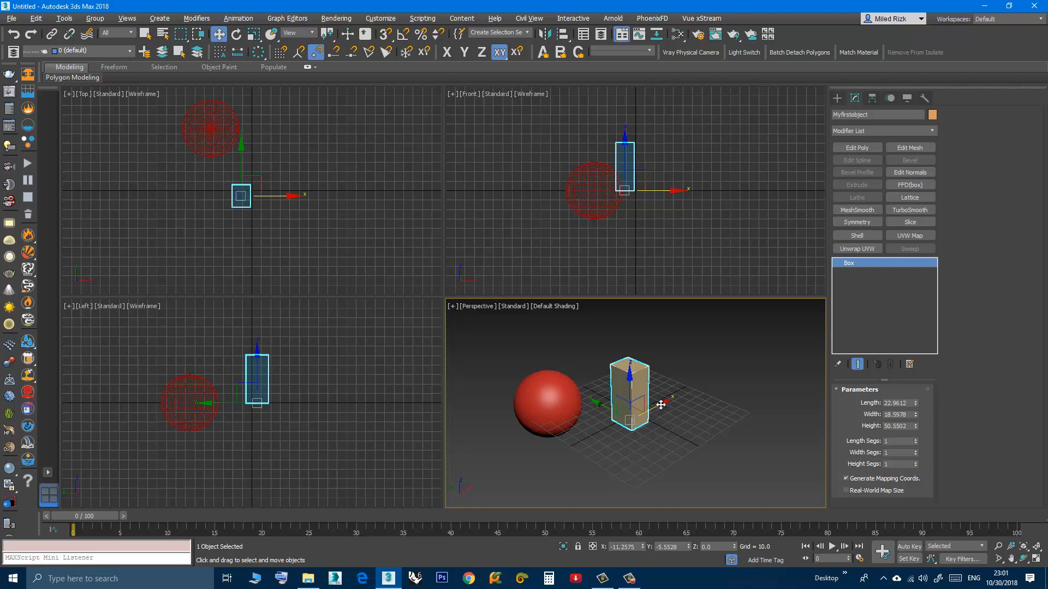
drag(661, 405, 705, 382)
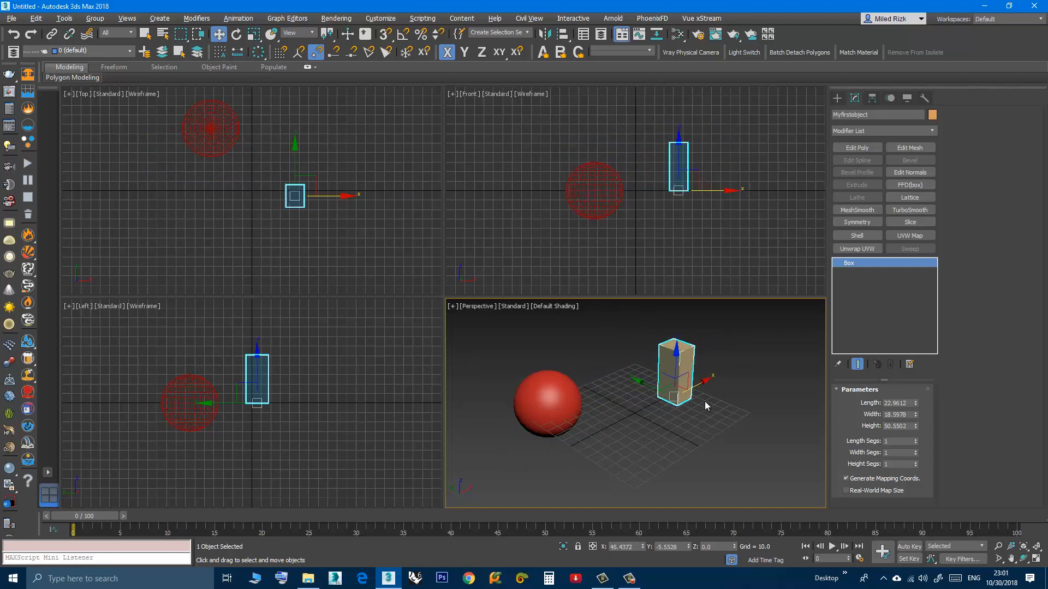
mouse_move(702, 382)
mouse_down()
mouse_move(750, 349)
mouse_move(683, 385)
mouse_move(733, 363)
mouse_move(704, 367)
mouse_move(688, 389)
mouse_up()
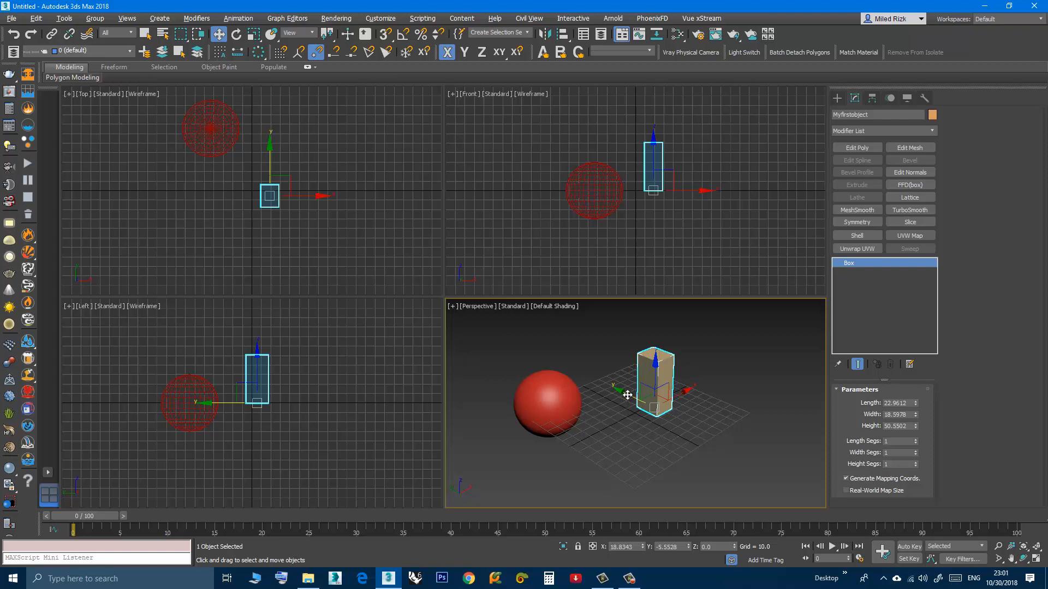
Step: Move the box along the Y axis to about Y -28.7
mouse_move(628, 395)
mouse_down()
mouse_move(549, 349)
mouse_move(704, 425)
mouse_move(609, 385)
mouse_move(619, 392)
mouse_move(670, 417)
mouse_move(592, 367)
mouse_move(656, 397)
mouse_move(611, 376)
mouse_move(650, 395)
mouse_move(641, 380)
mouse_up()
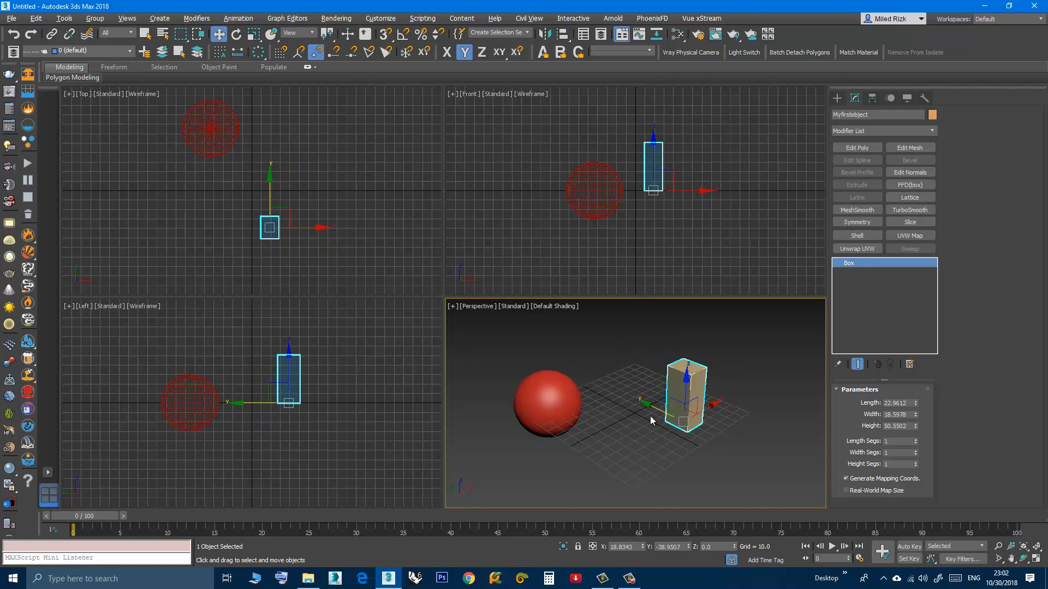
drag(652, 412, 459, 339)
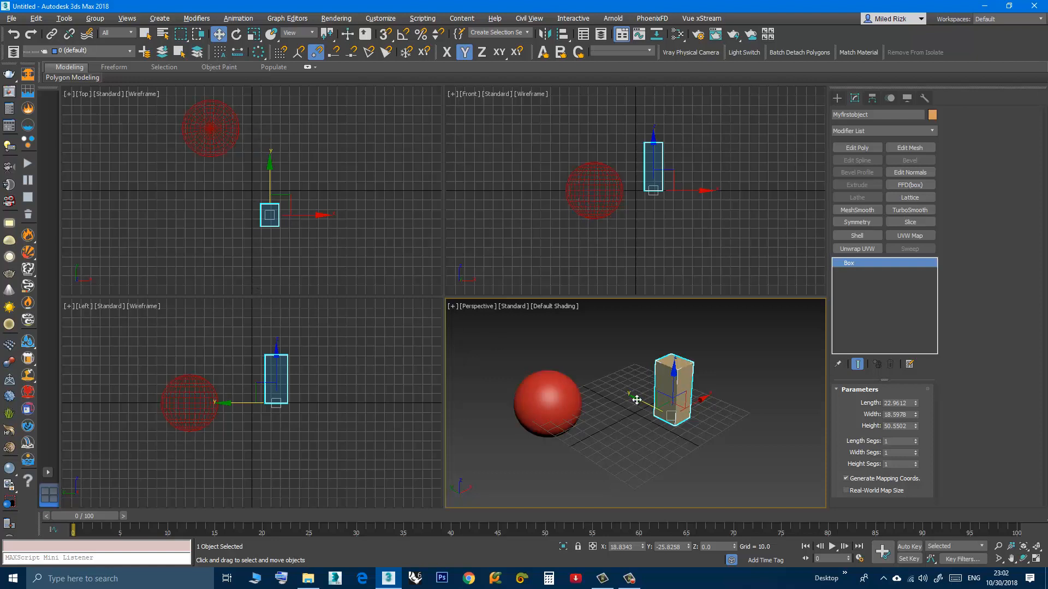
mouse_move(635, 398)
mouse_down()
mouse_move(635, 385)
mouse_move(679, 390)
mouse_move(682, 349)
mouse_move(682, 393)
mouse_move(681, 325)
mouse_move(679, 369)
mouse_move(678, 346)
mouse_move(625, 407)
mouse_up()
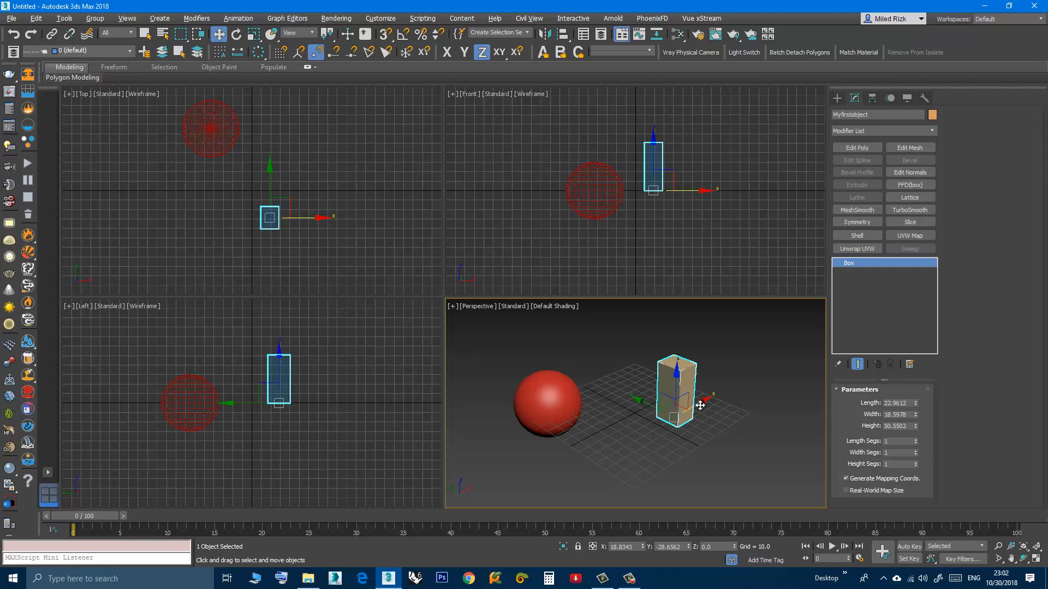
Step: Move the box further along the X axis to about X 29.1, cancelling the overlong trial move
drag(700, 405, 736, 390)
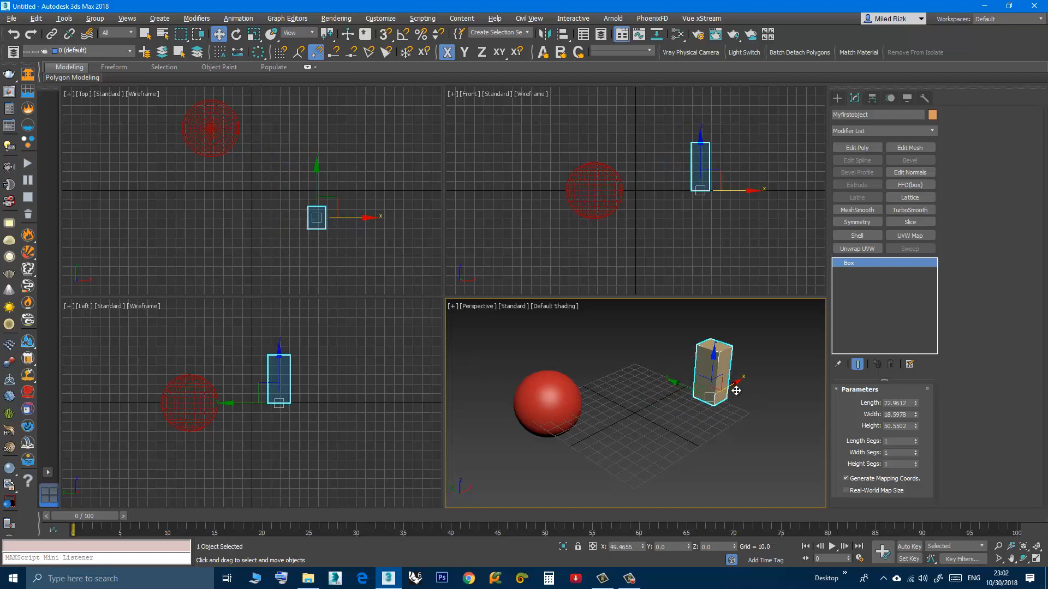
drag(736, 391, 776, 357)
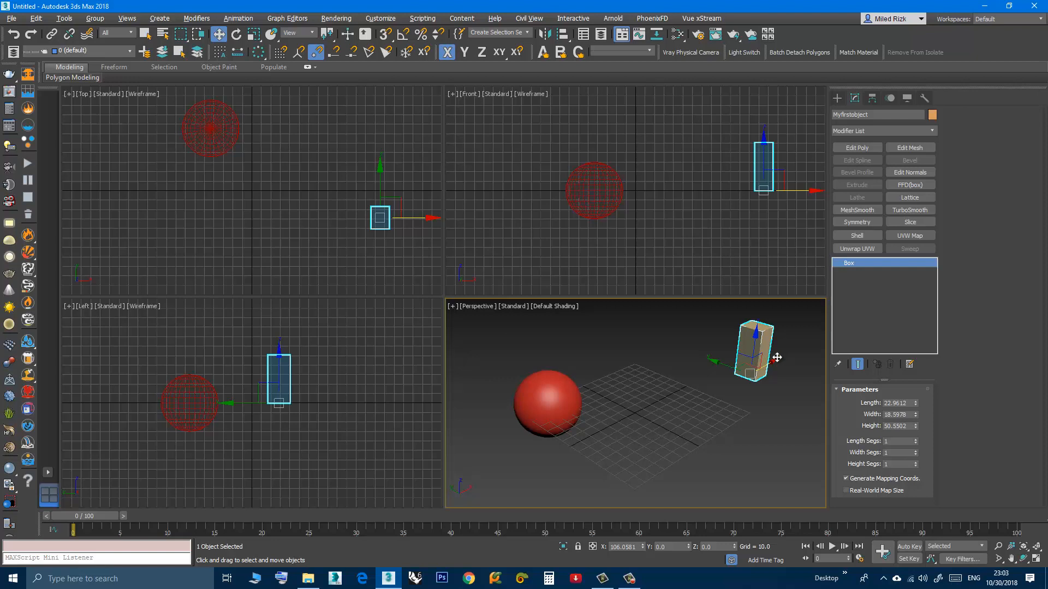
mouse_move(777, 358)
mouse_down()
mouse_move(736, 381)
mouse_move(780, 352)
mouse_up()
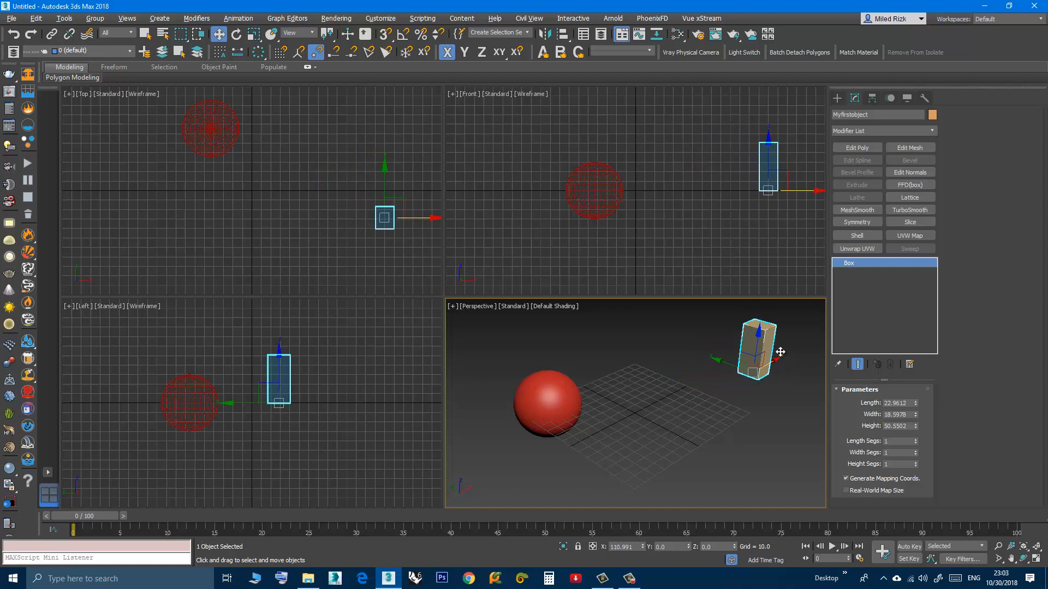
right_click(780, 352)
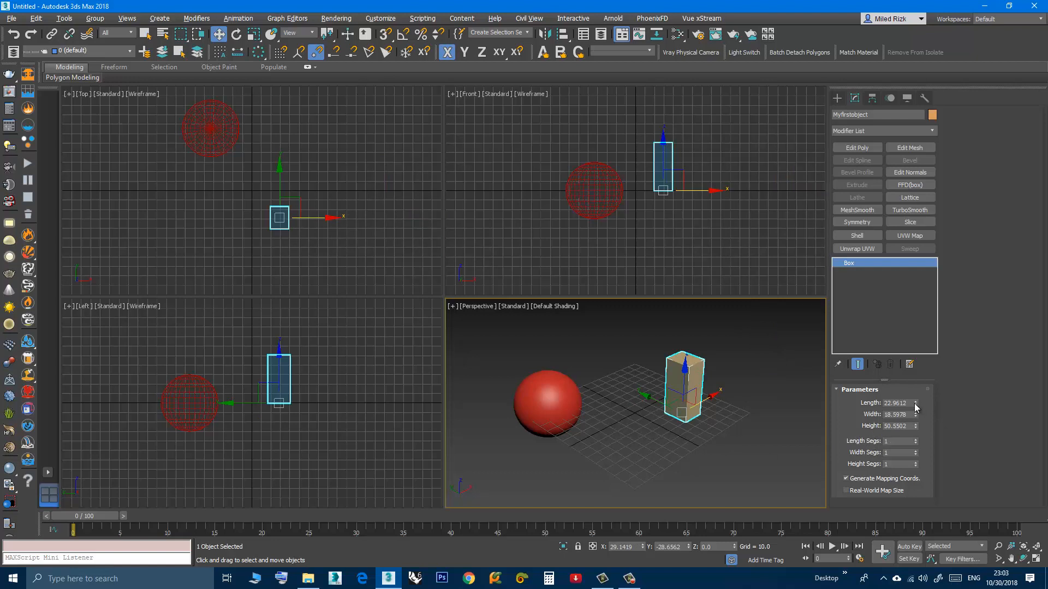
Step: Try increasing the box's length to about 65 and cancel the change
drag(916, 404, 914, 305)
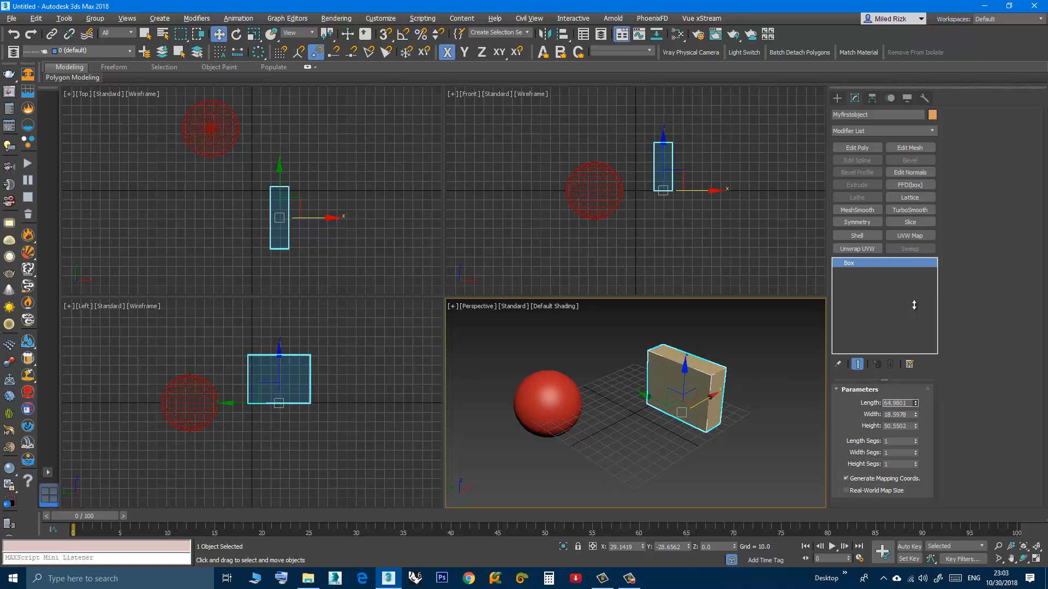
right_click(913, 305)
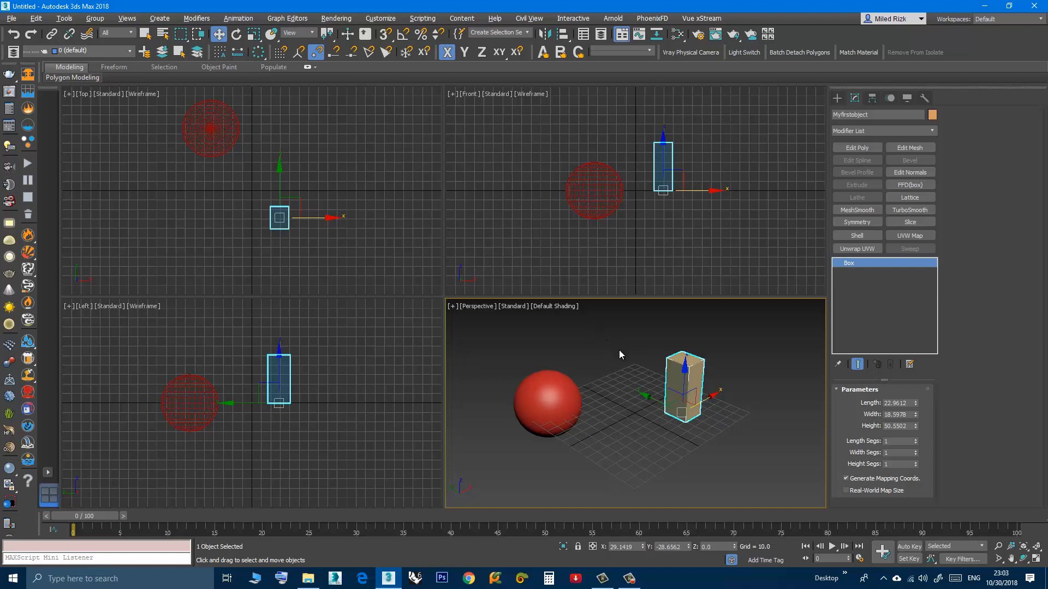
Step: Open the Move Transform Type-In for the box and examine its pivot point in the Top view and from below in Perspective
right_click(218, 36)
drag(140, 125, 544, 219)
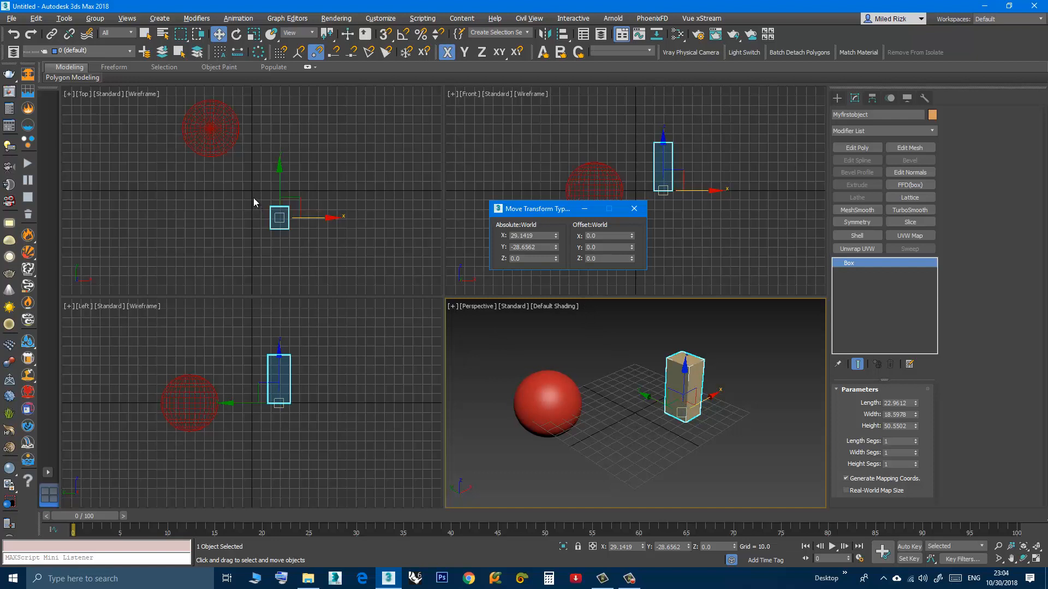
scroll(248, 189, up, 4)
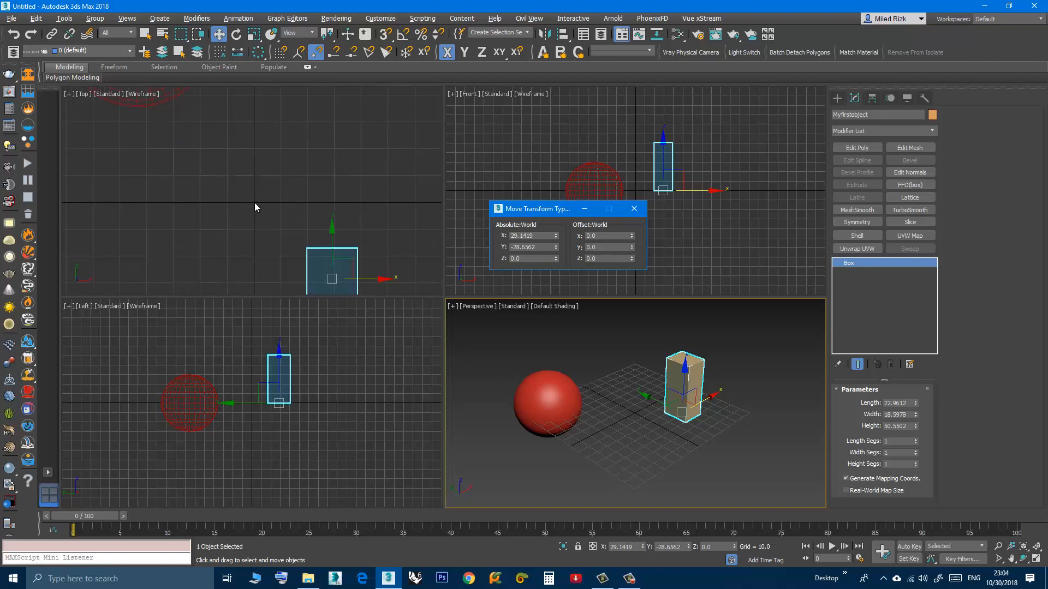
scroll(281, 217, down, 1)
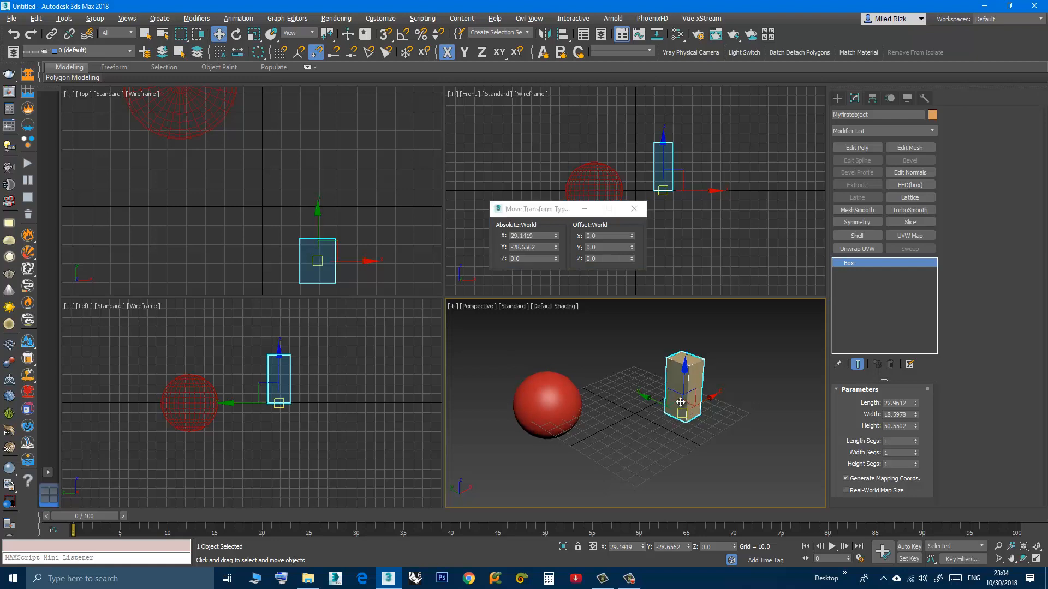
alt+middle_drag(674, 409, 672, 340)
scroll(683, 415, up, 5)
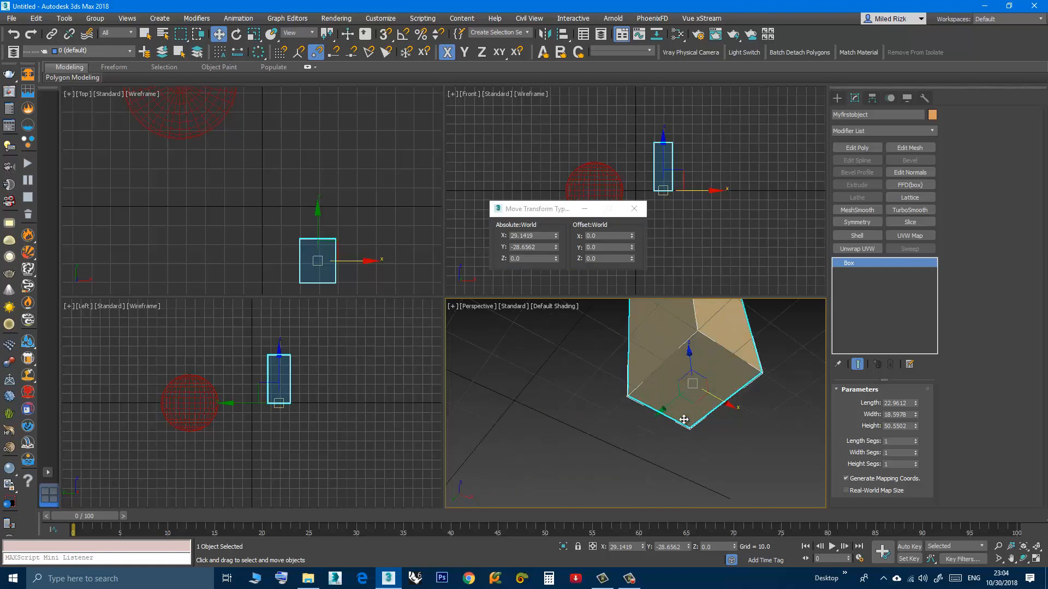
Step: Examine the box's pivot position against the world origin in the Top view, comparing it with its absolute X and Y coordinates
alt+middle_drag(695, 383, 680, 428)
scroll(300, 263, up, 3)
scroll(300, 263, up, 3)
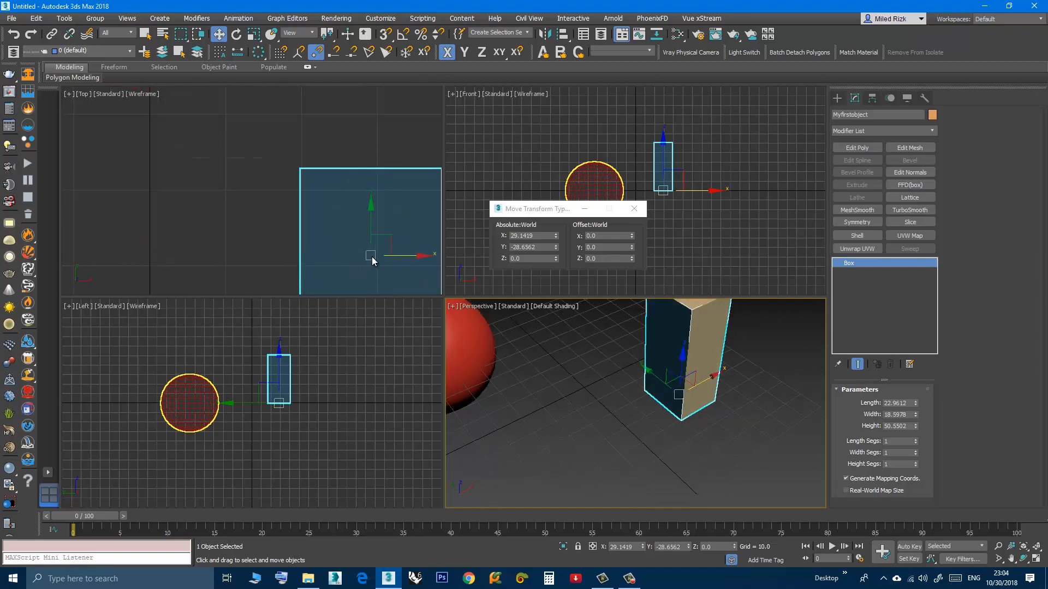
scroll(360, 254, down, 3)
scroll(360, 254, down, 2)
scroll(362, 255, up, 2)
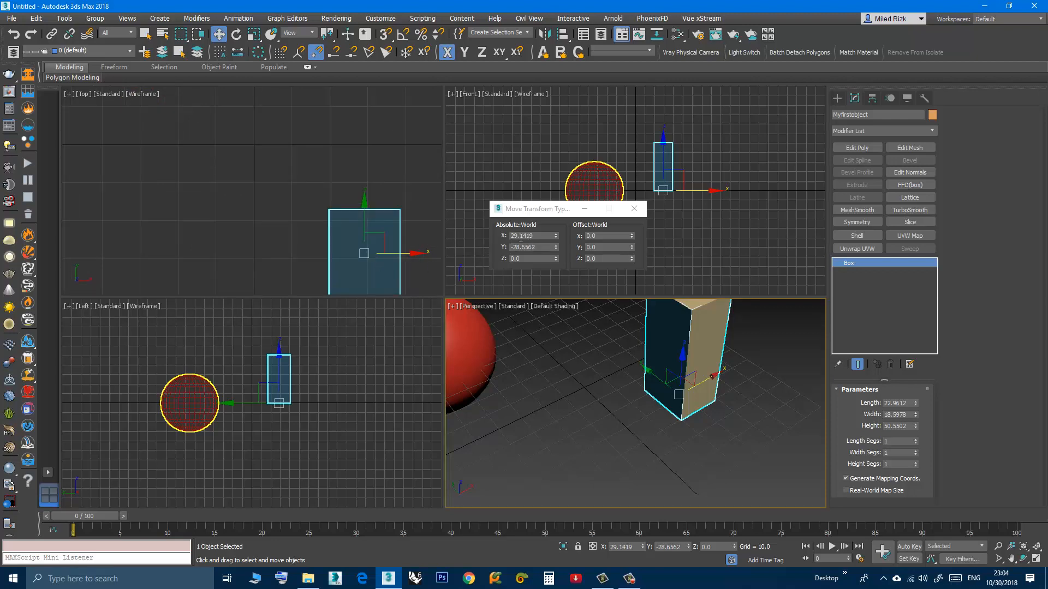
scroll(312, 228, down, 2)
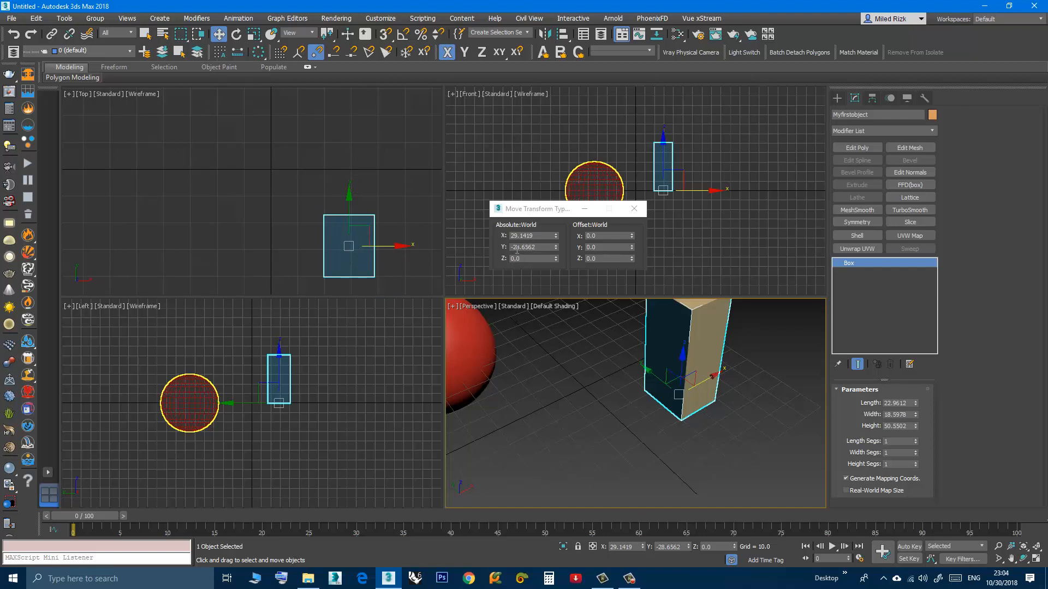
scroll(286, 210, down, 2)
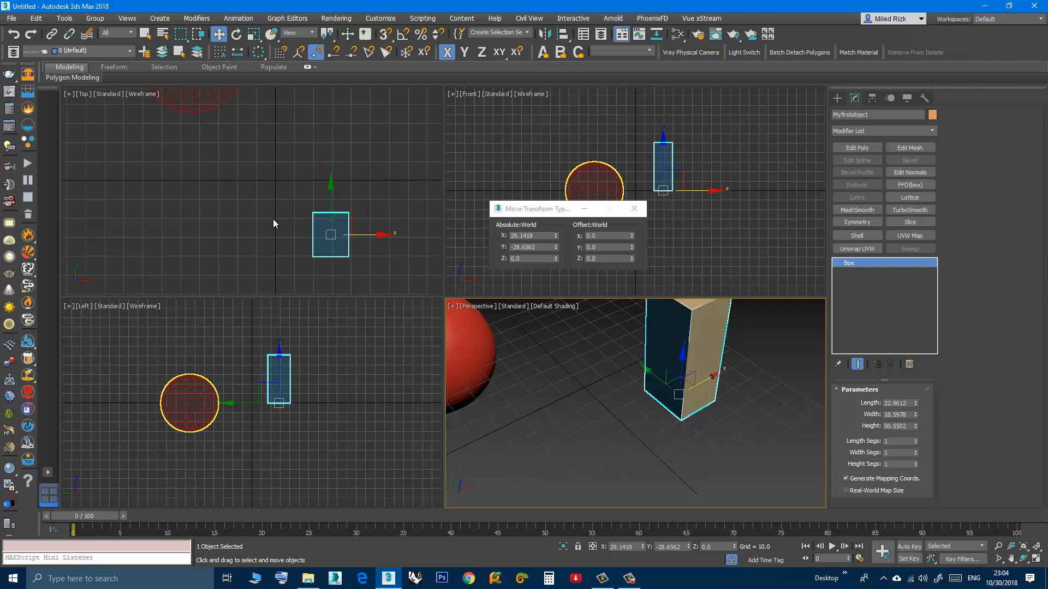
middle_drag(283, 210, 287, 244)
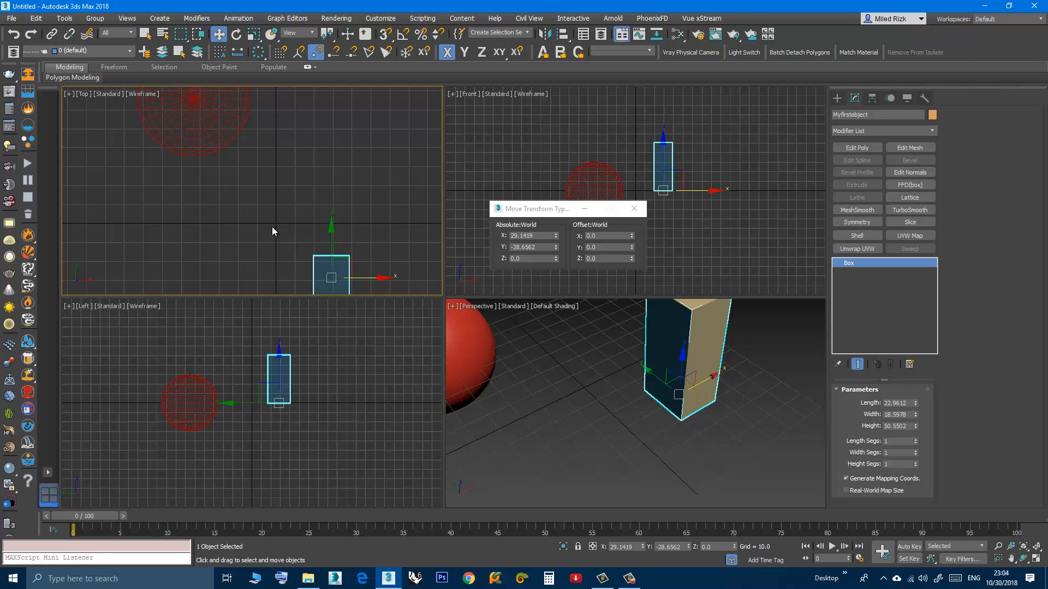
Step: Move the box along the X axis to about X -20.1 in the Top view and check it in Perspective
middle_drag(335, 254, 336, 228)
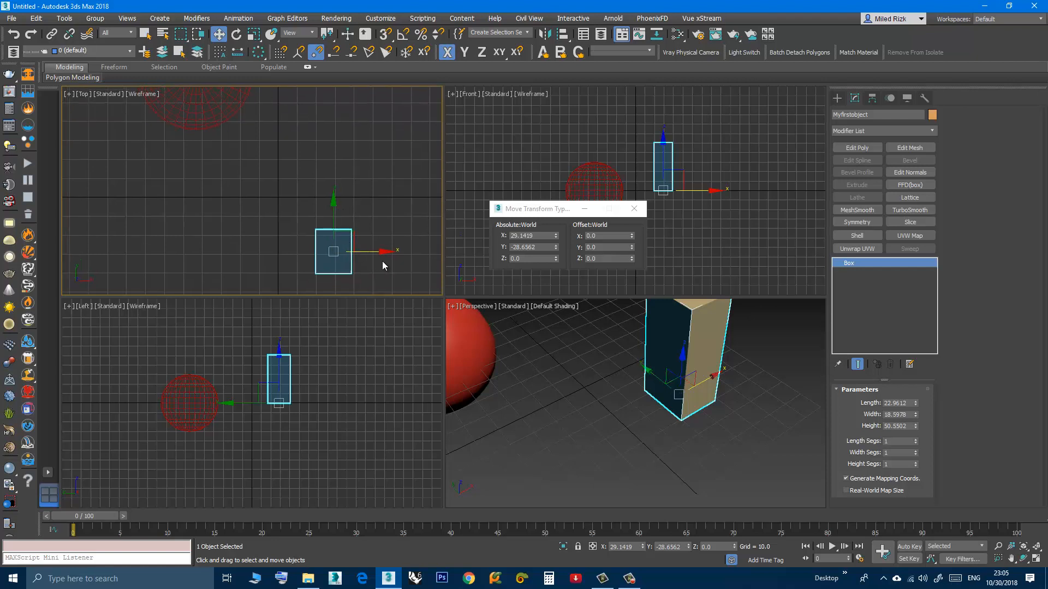
drag(377, 251, 282, 251)
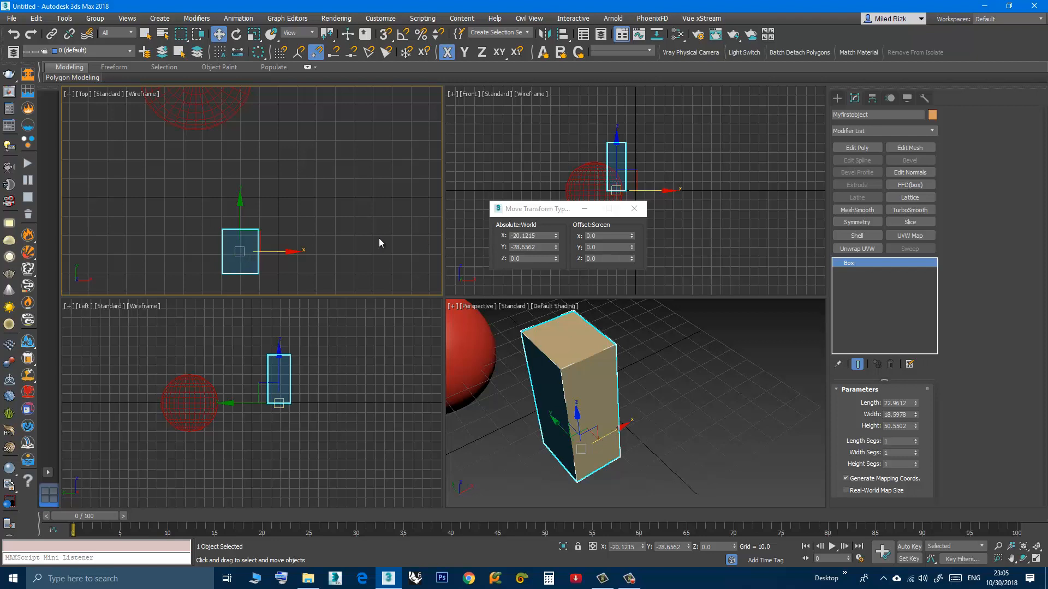
middle_drag(627, 376, 627, 407)
scroll(625, 406, down, 2)
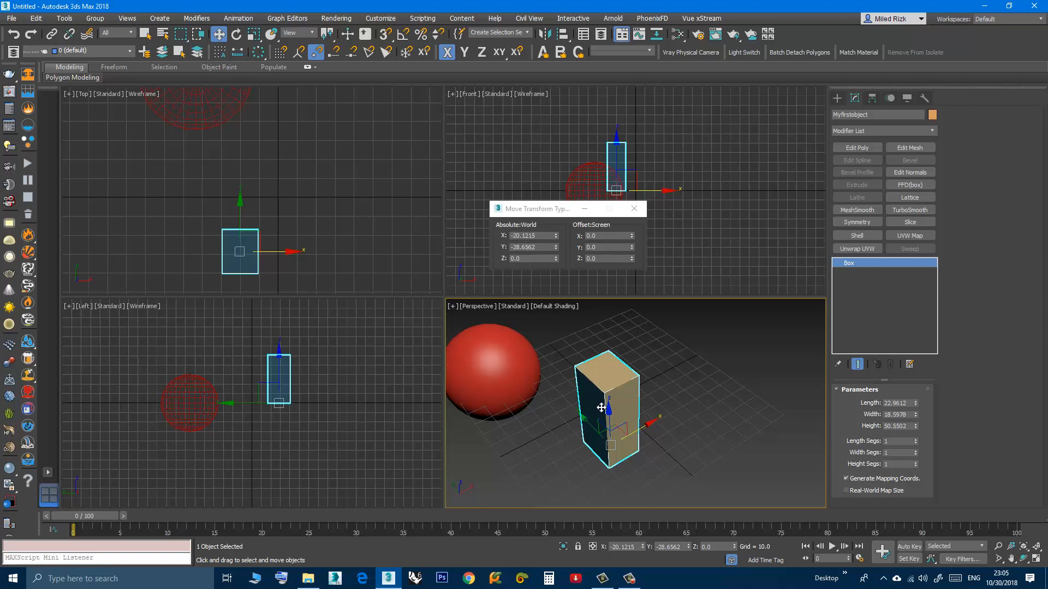
middle_drag(600, 407, 604, 411)
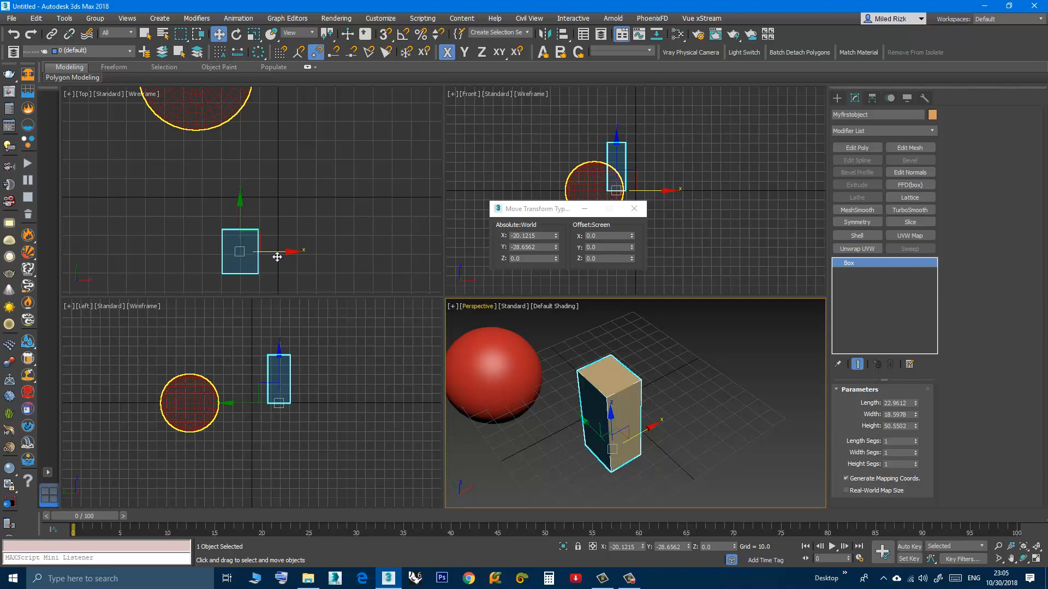
Step: Offset the box by 15 along X and by 40 along Y using exact relative values
double_click(613, 237)
double_click(614, 235)
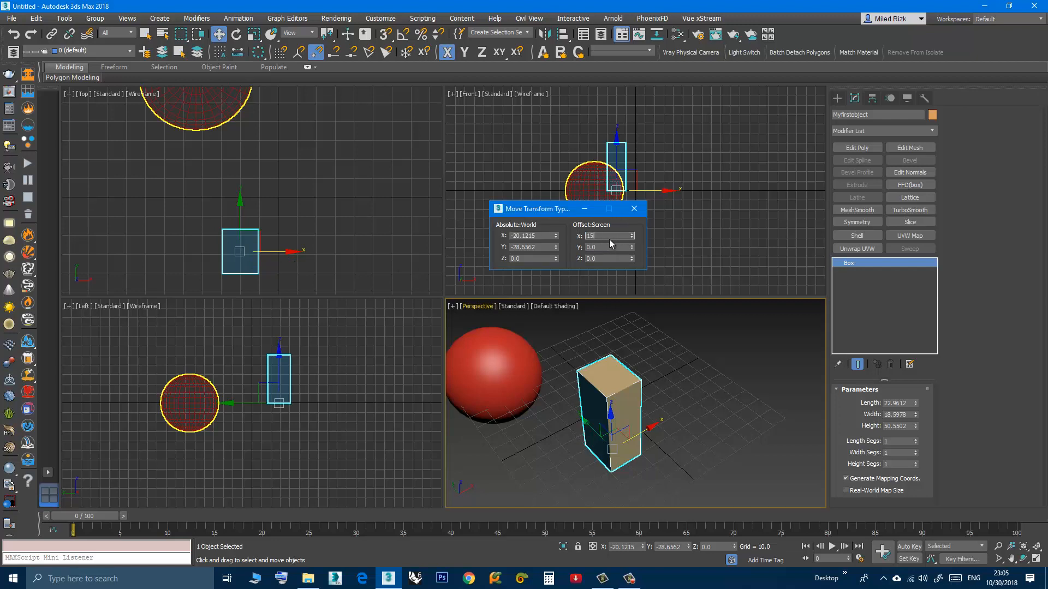
key(Return)
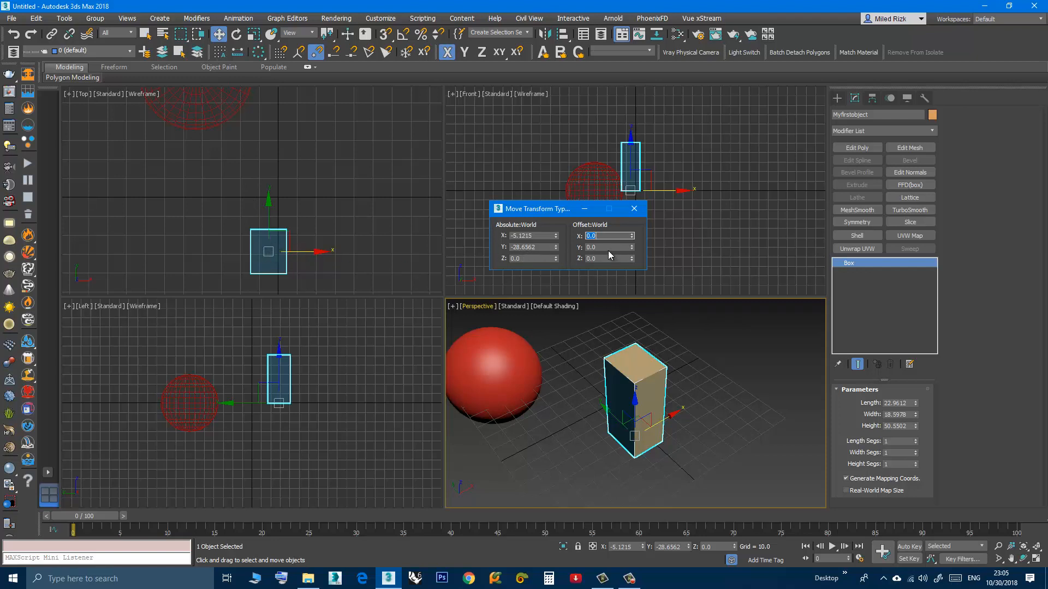
key(Tab)
text(40)
key(Return)
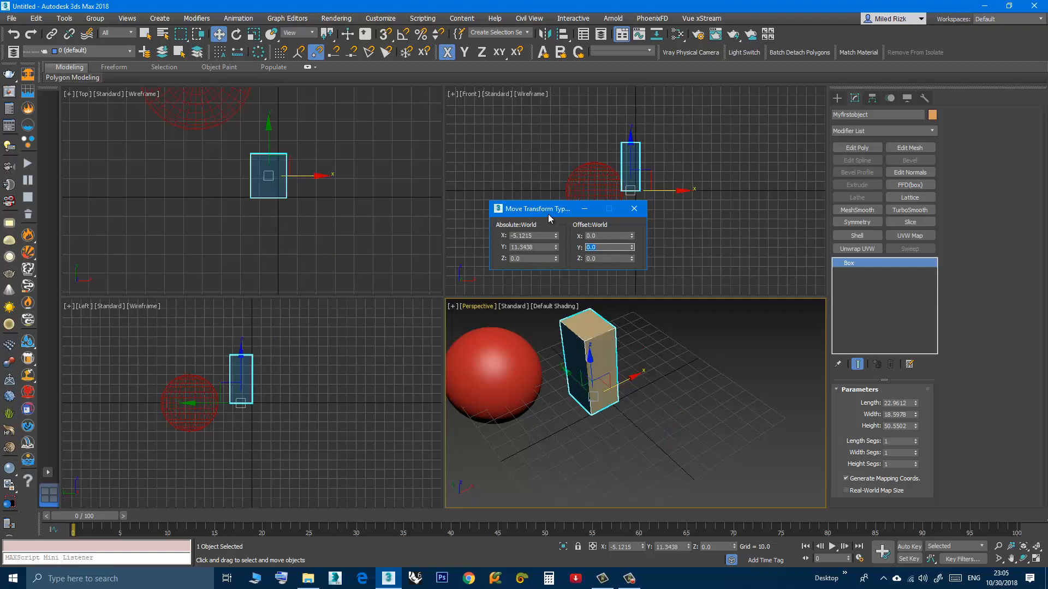
Step: Try changing the box's Z offset, cancel the change, and close the Move Transform Type-In
drag(548, 214, 487, 185)
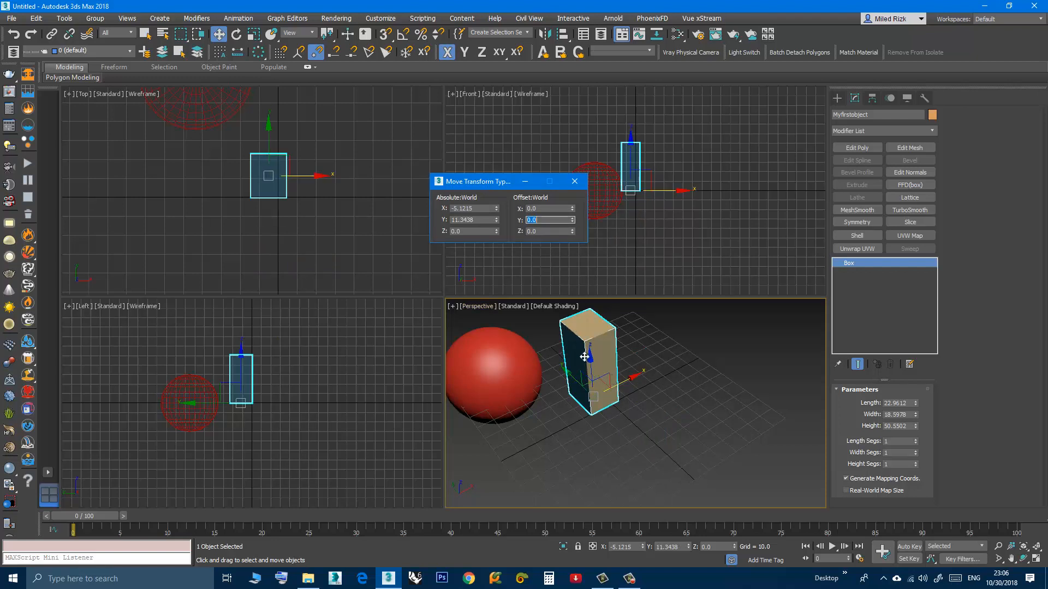
click(574, 230)
drag(574, 230, 553, 283)
right_click(553, 284)
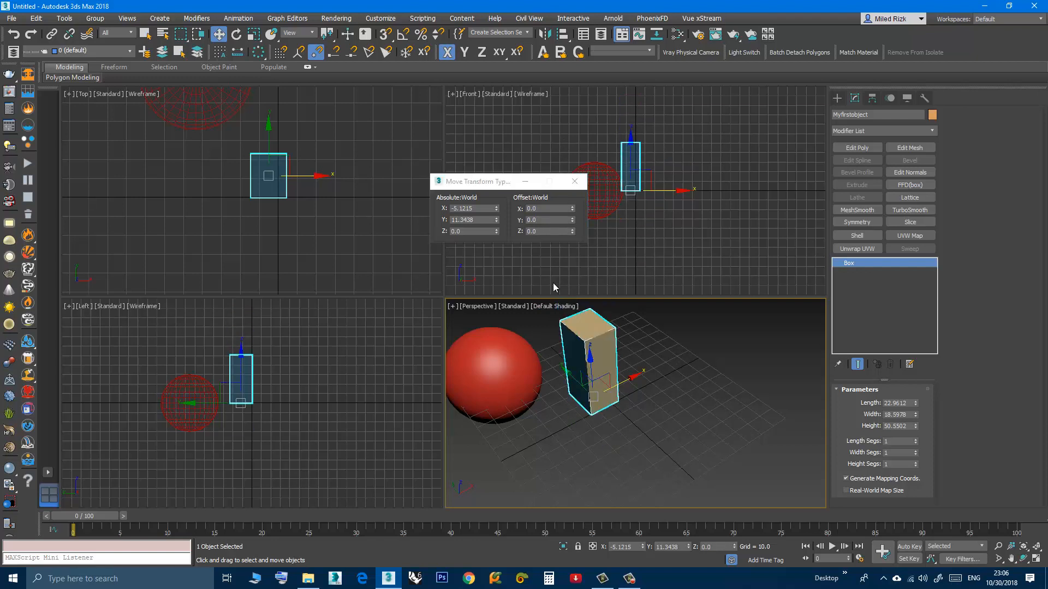
click(575, 183)
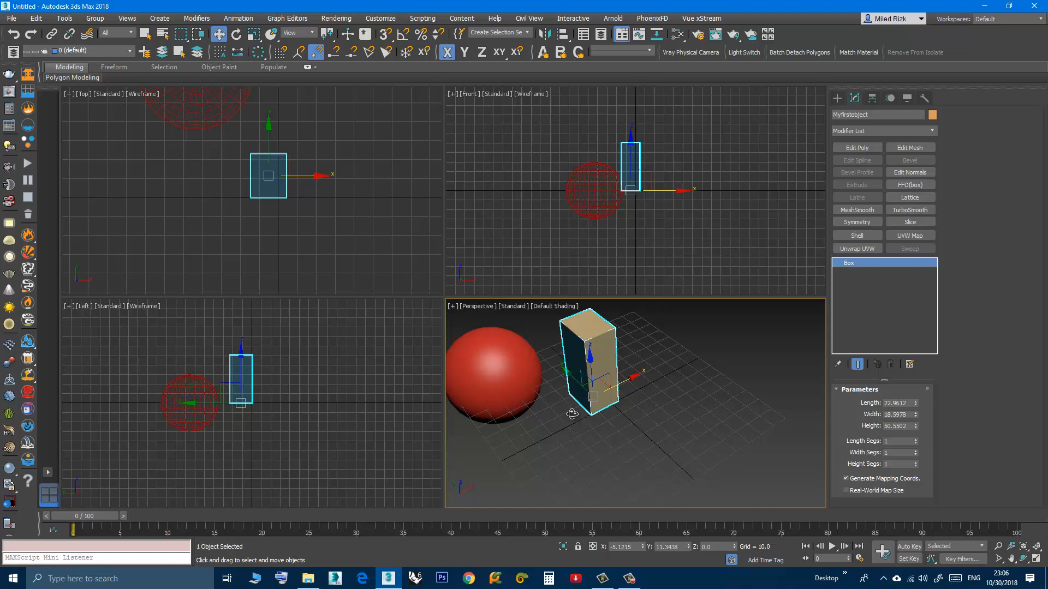
Step: Orbit the Perspective view around the box with the Orbit tool, return to Move, and orbit further while Move stays active
key(ctrl+r)
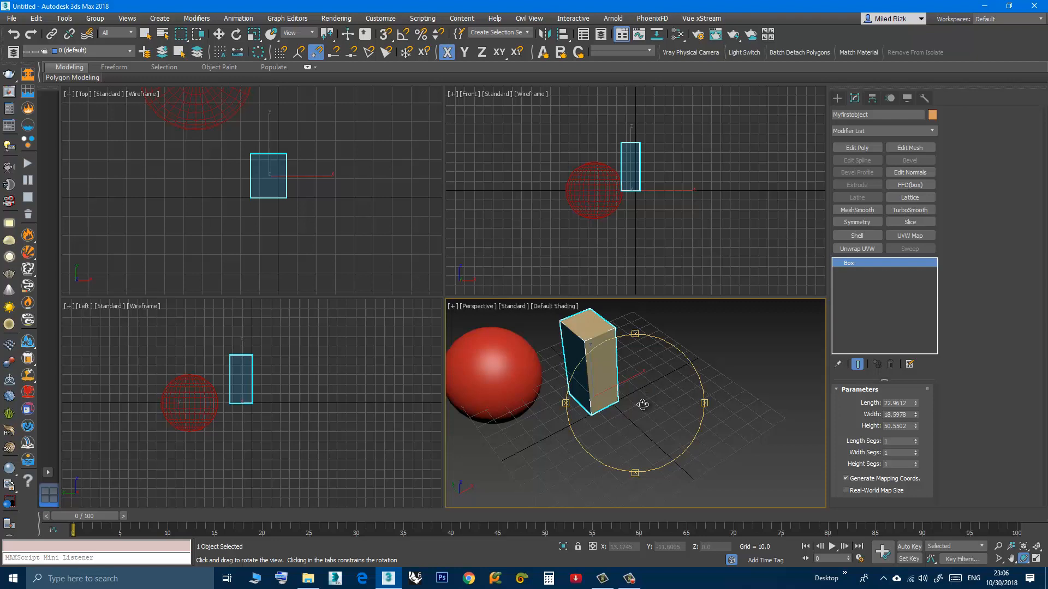
drag(640, 403, 614, 412)
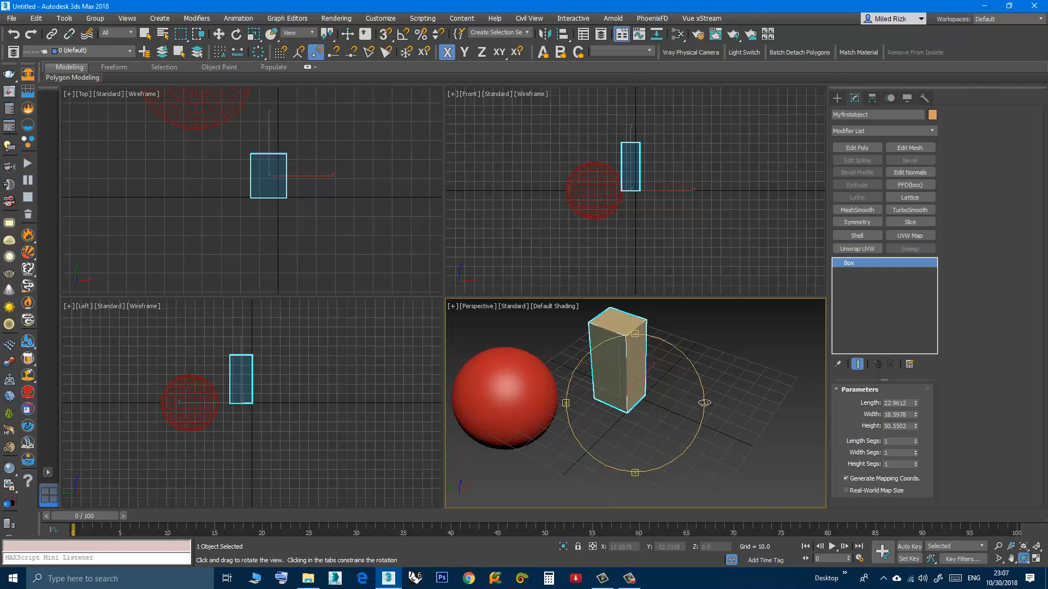
drag(704, 404, 630, 390)
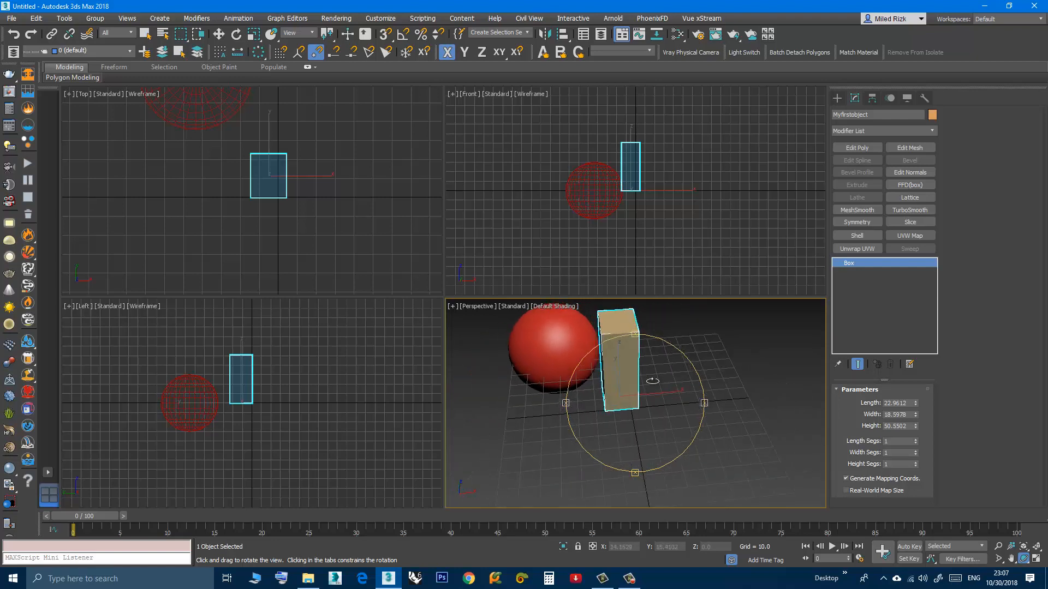
drag(653, 380, 678, 409)
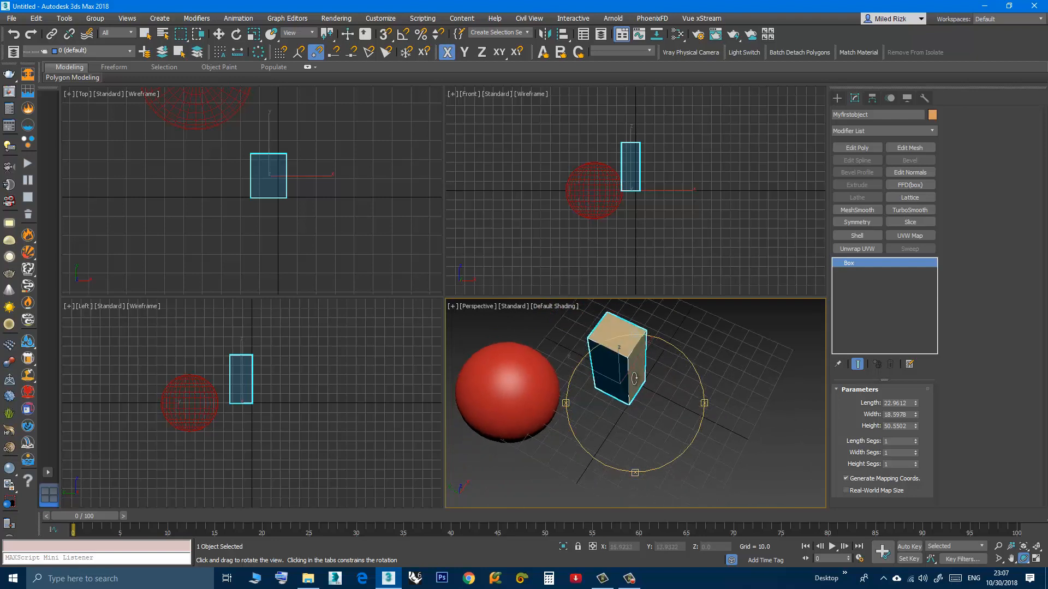
drag(635, 333, 599, 322)
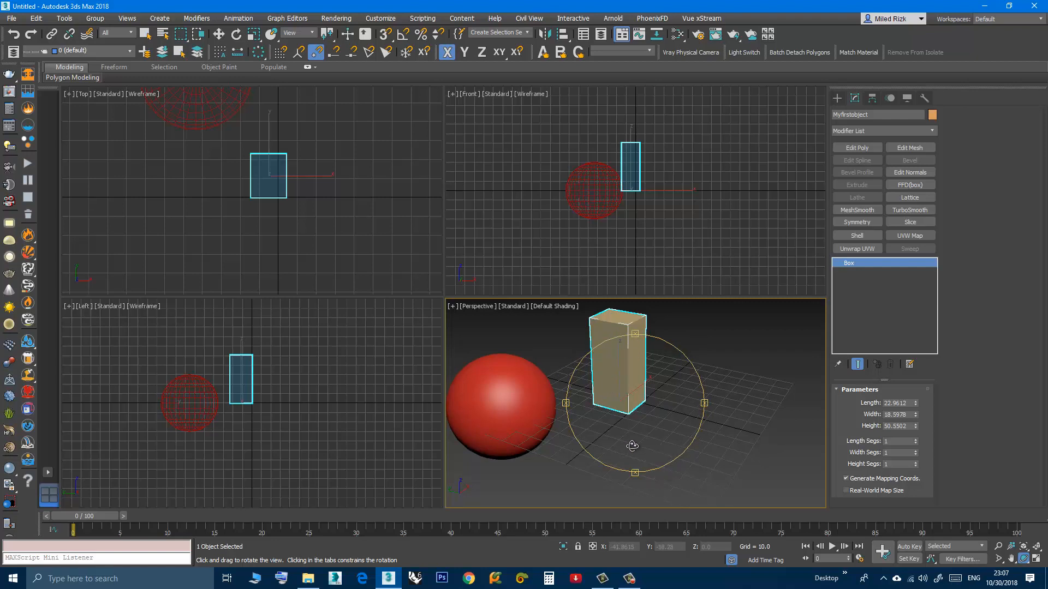
key(w)
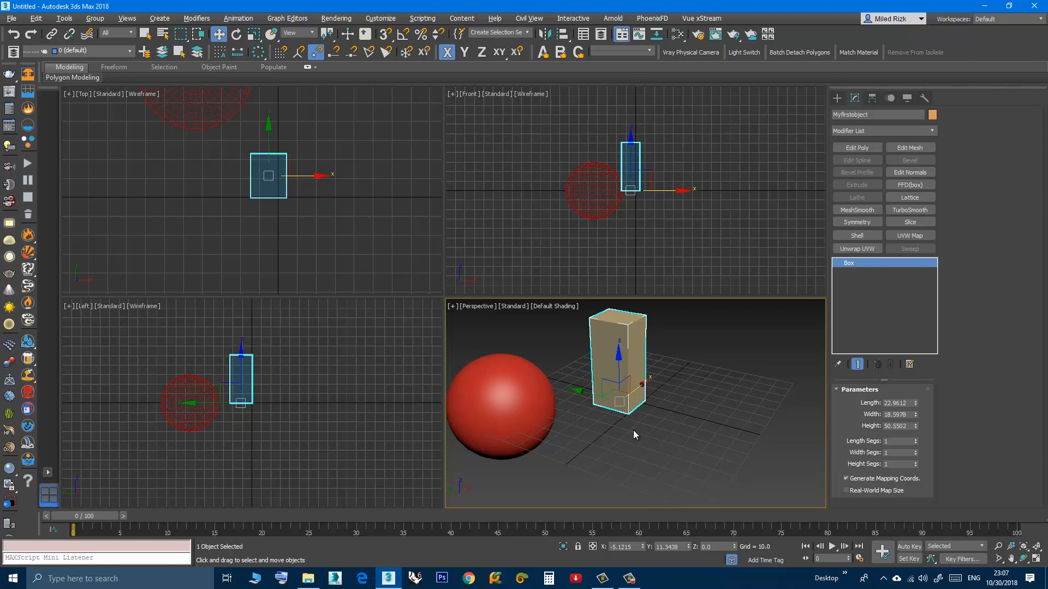
alt+middle_drag(633, 430, 506, 443)
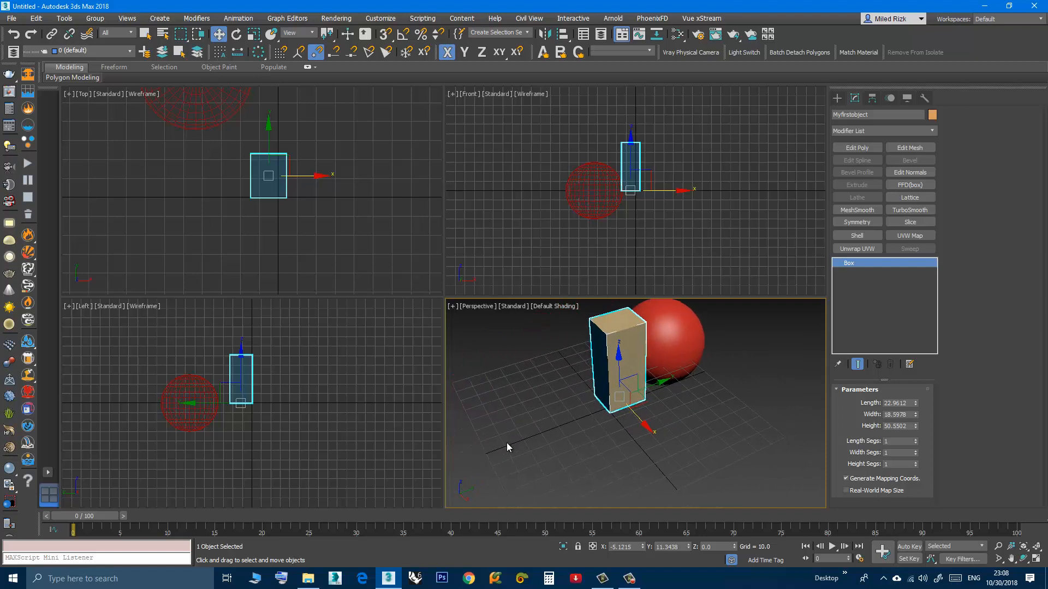
alt+middle_drag(617, 446, 612, 425)
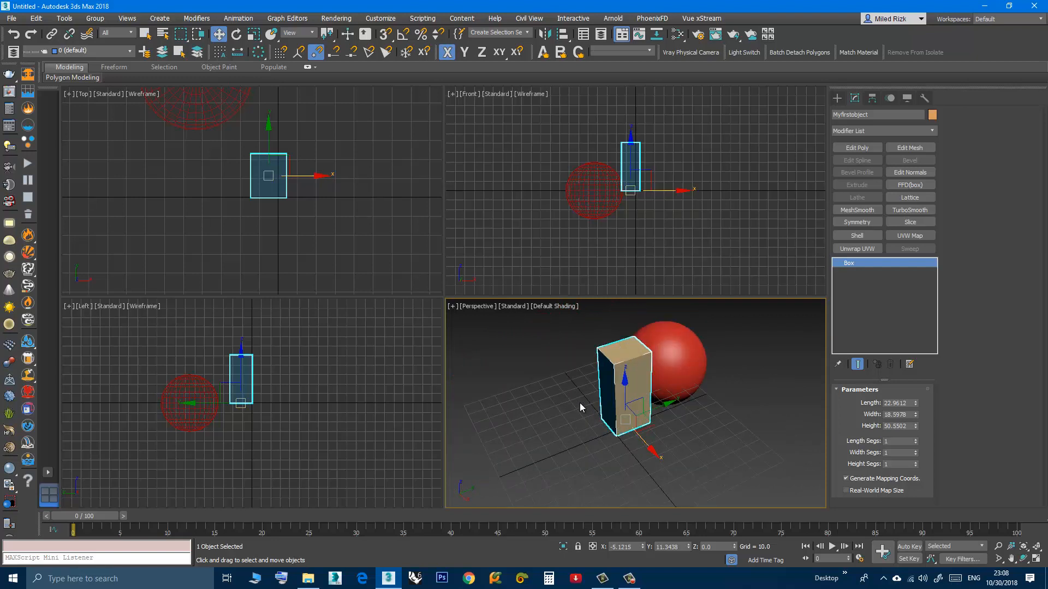
Step: Activate the Top, Front and Left viewports in turn while keeping the box selected
middle_drag(209, 210, 230, 242)
scroll(229, 237, down, 2)
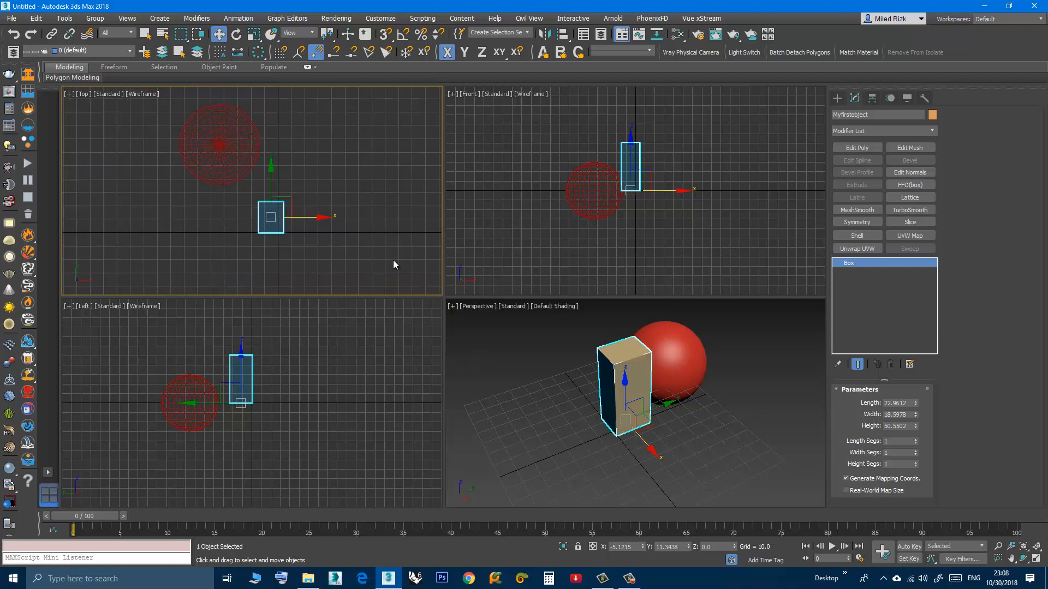
middle_click(519, 257)
middle_drag(519, 256, 535, 257)
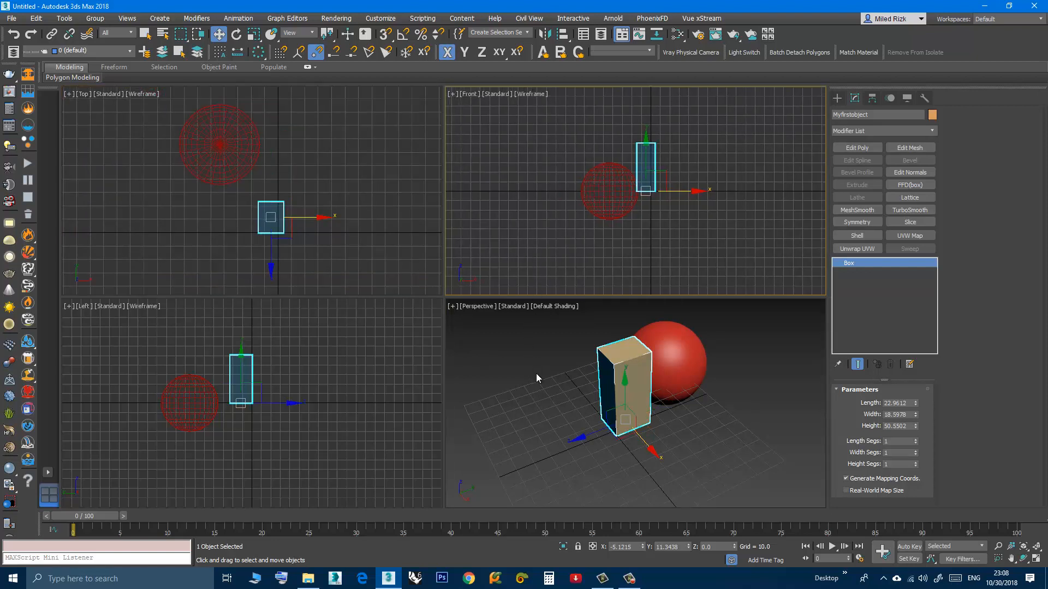
middle_drag(338, 391, 347, 400)
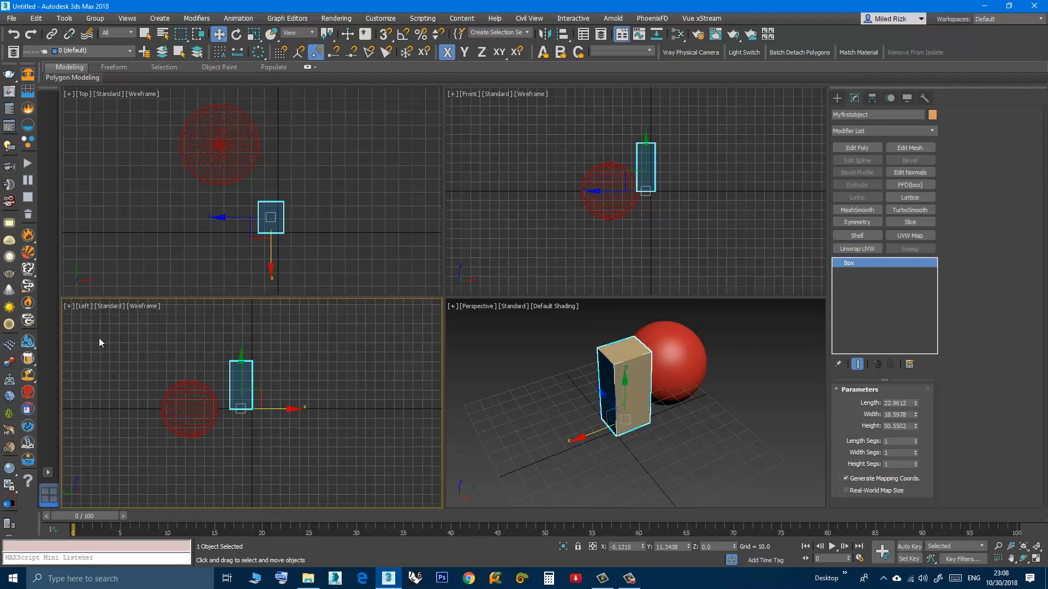
Step: Deselect the box while activating the Top, Front and Left viewports, and reselect it in Perspective
click(366, 260)
click(476, 253)
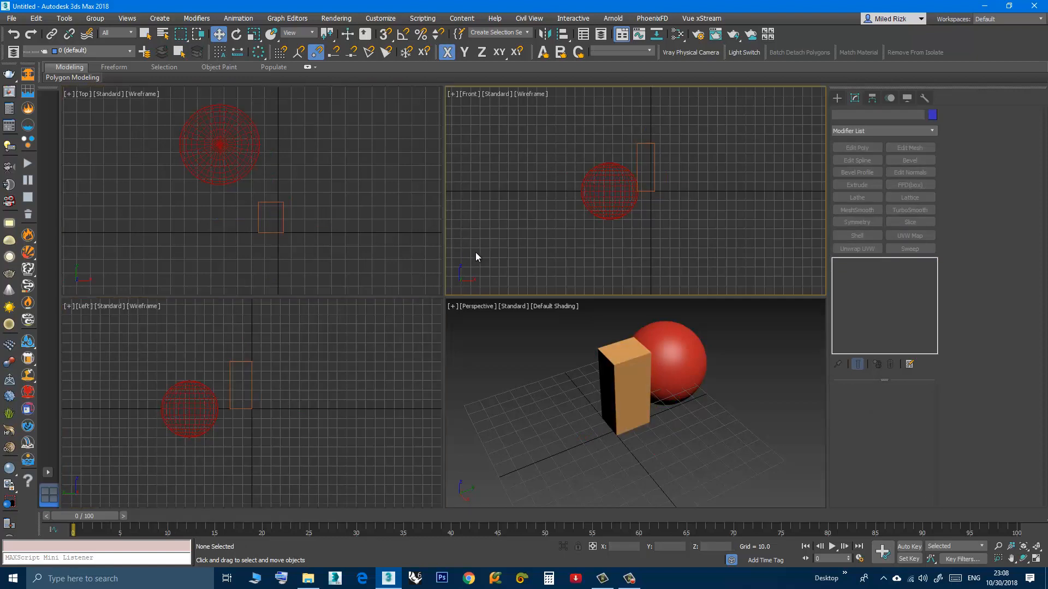
click(371, 364)
click(605, 404)
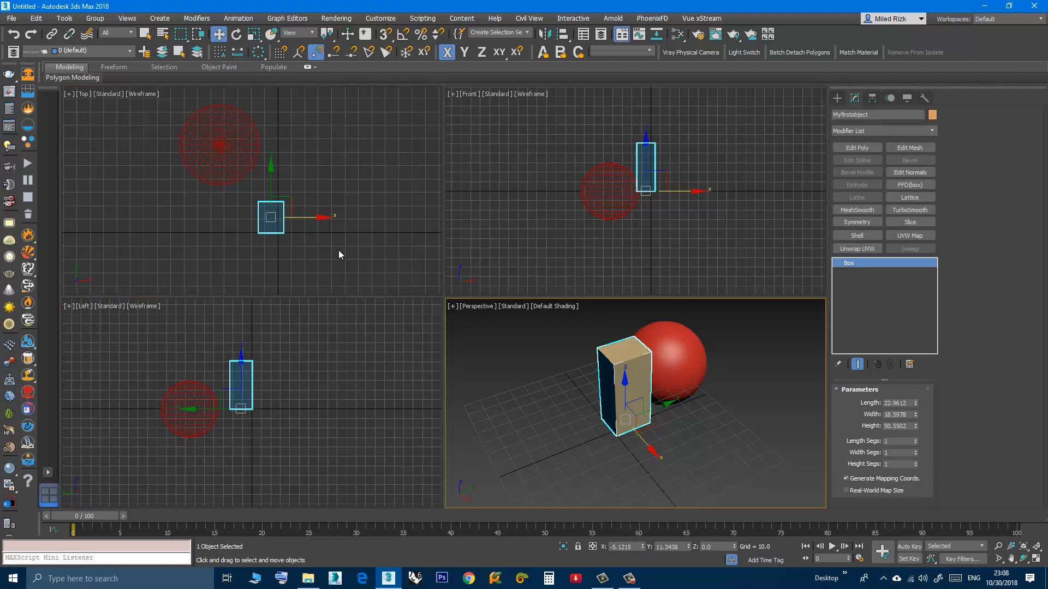
Step: Move the box far along the negative X axis in Perspective in two stages, to about X -144.2 and about X -364.8
middle_drag(329, 246, 329, 260)
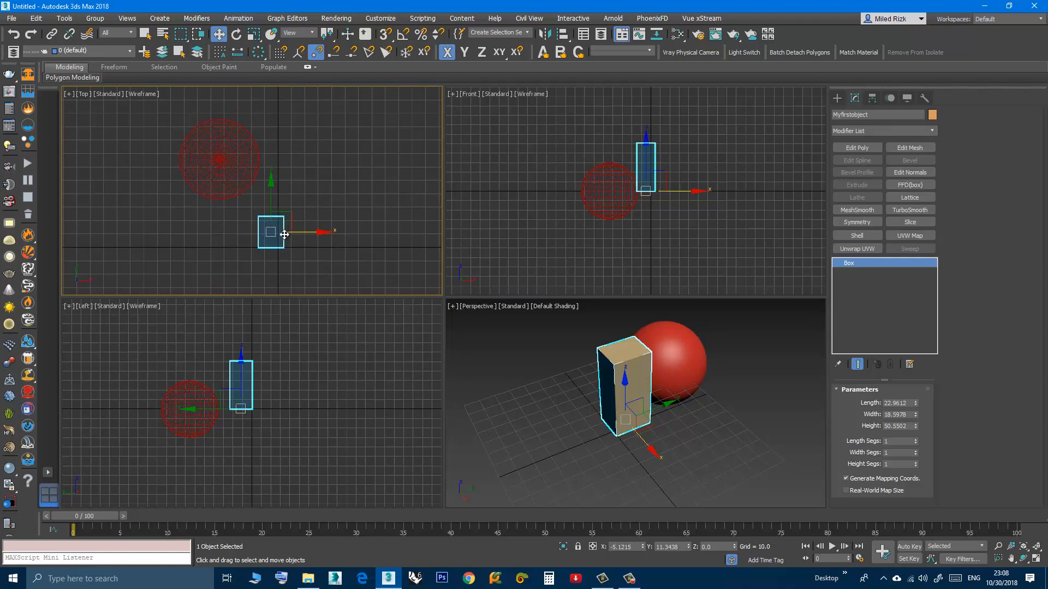
middle_drag(288, 244, 296, 263)
scroll(296, 264, down, 3)
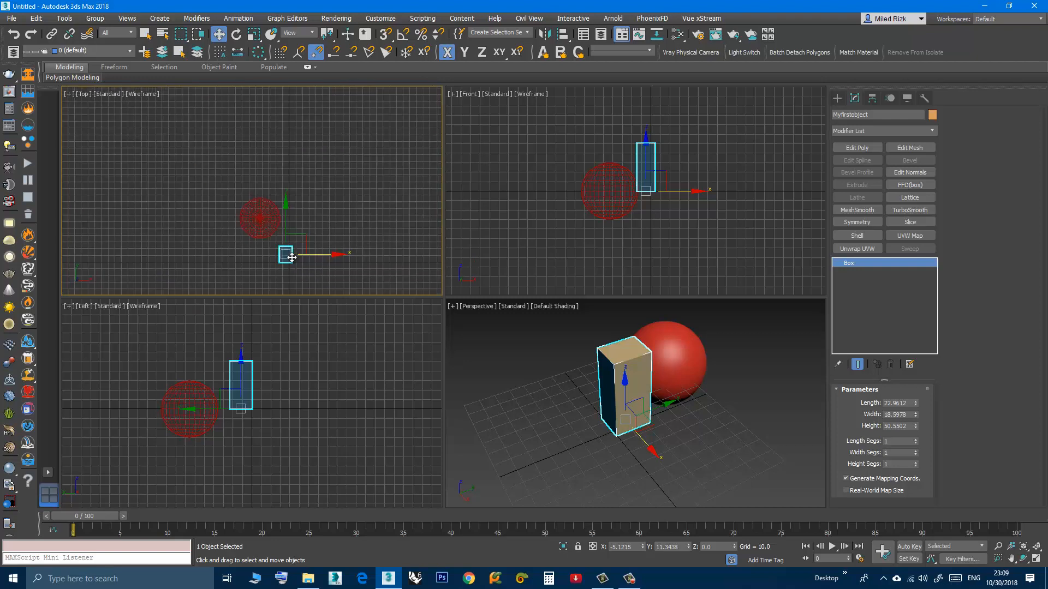
scroll(302, 267, up, 2)
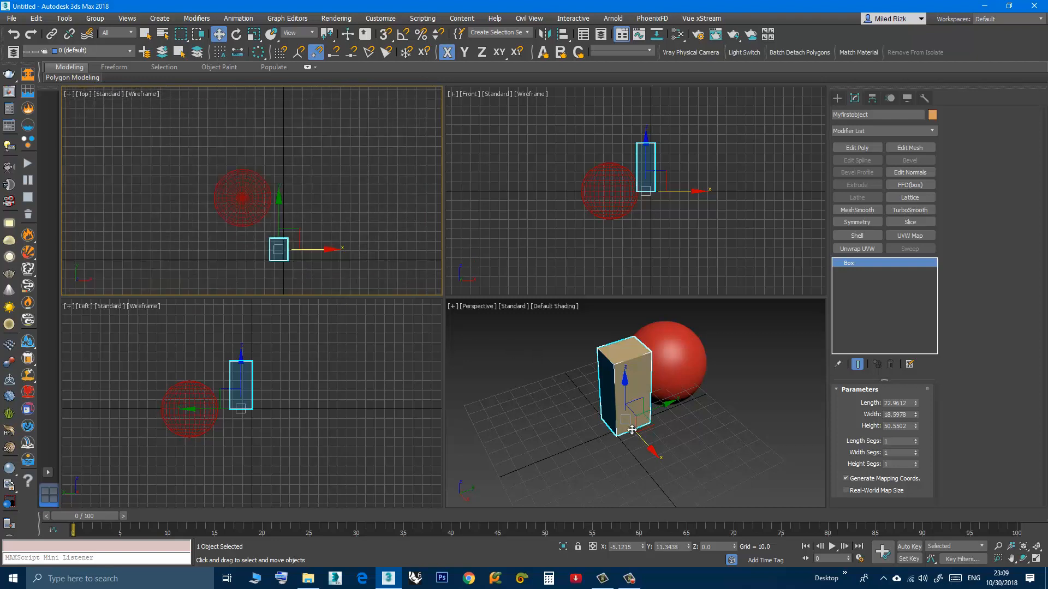
click(646, 449)
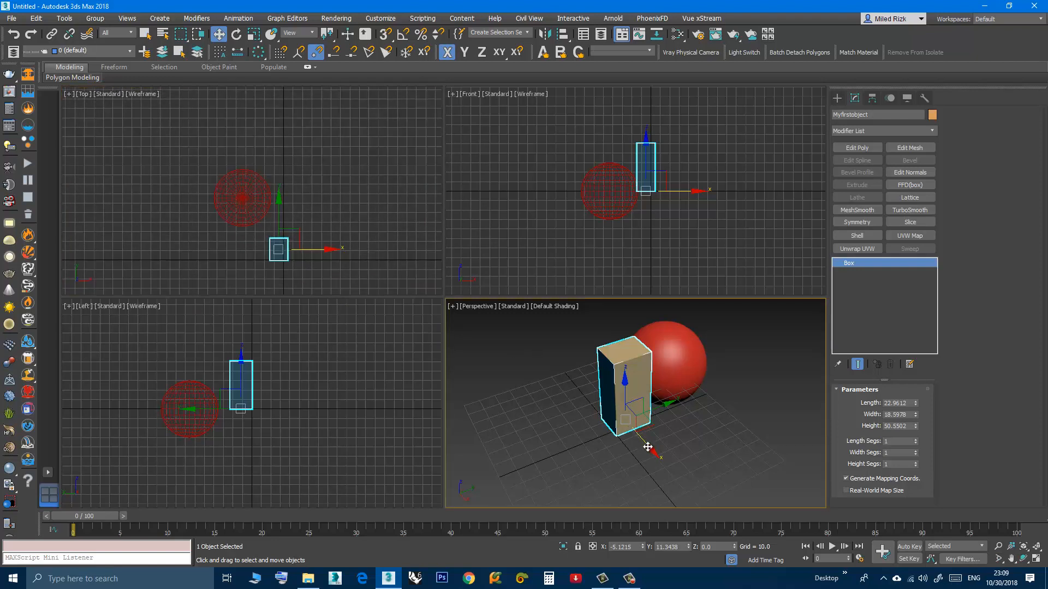
drag(646, 448, 556, 361)
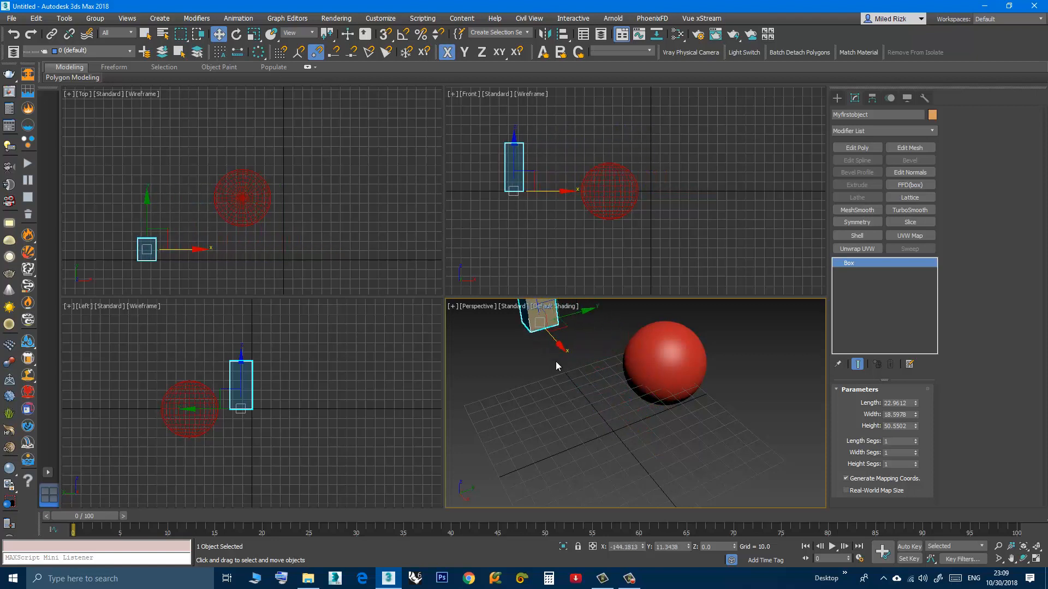
middle_drag(587, 394, 621, 440)
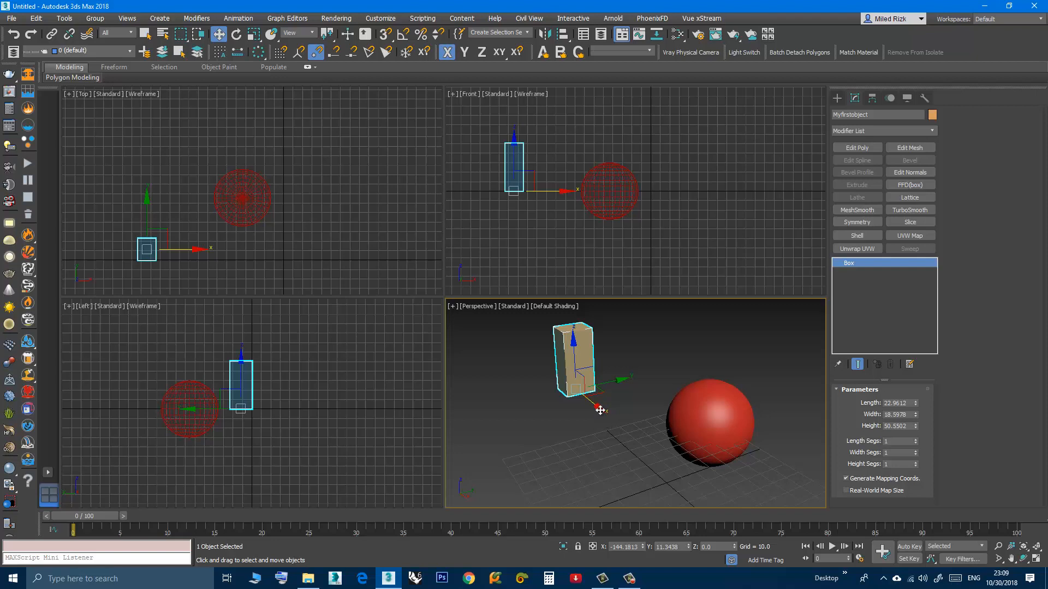
drag(600, 410, 532, 345)
middle_drag(551, 398, 585, 453)
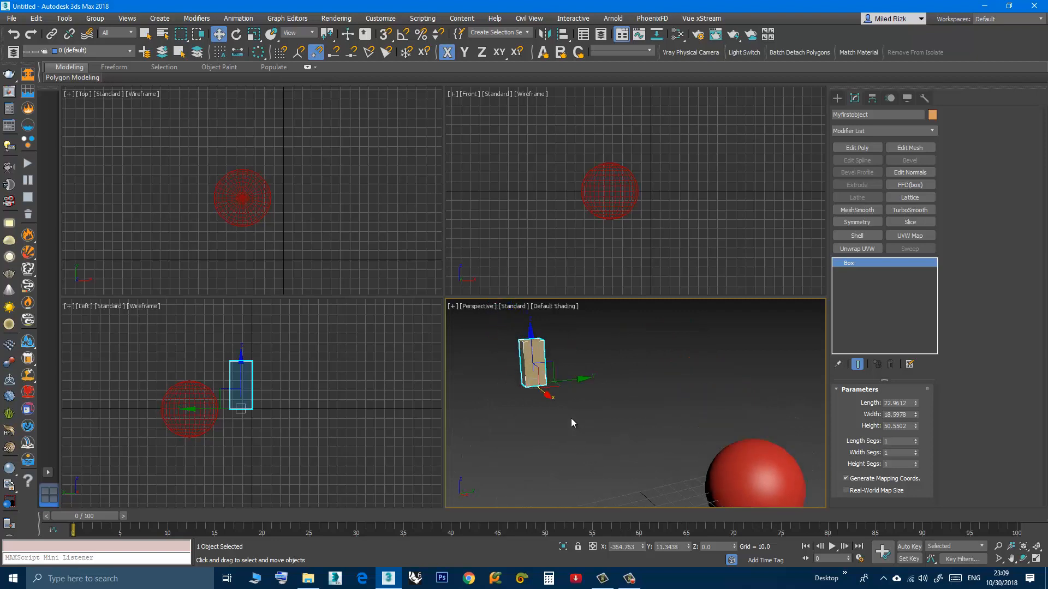
Step: Pan and zoom the Top, Left and Front viewports to examine the box's position relative to the sphere
middle_drag(216, 234, 301, 236)
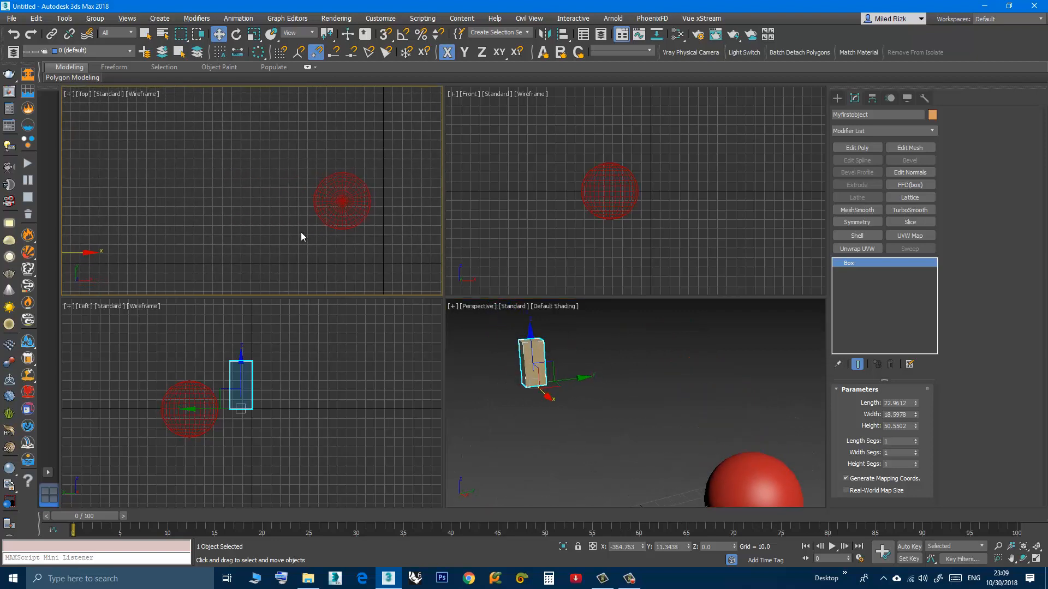
scroll(301, 232, down, 3)
scroll(201, 256, up, 3)
middle_drag(288, 350, 309, 385)
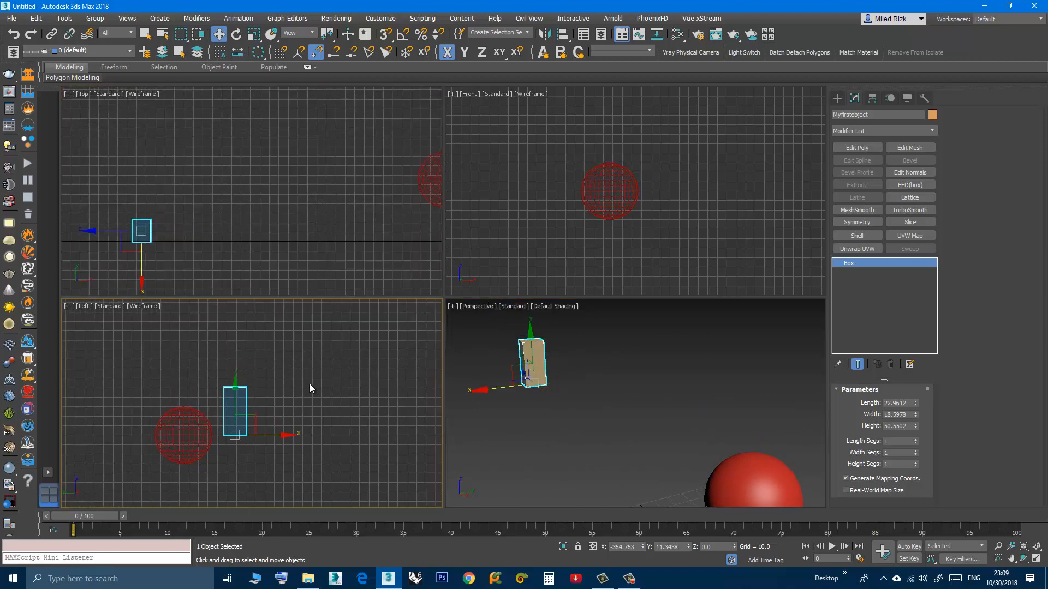
middle_drag(584, 241, 619, 246)
scroll(588, 235, down, 6)
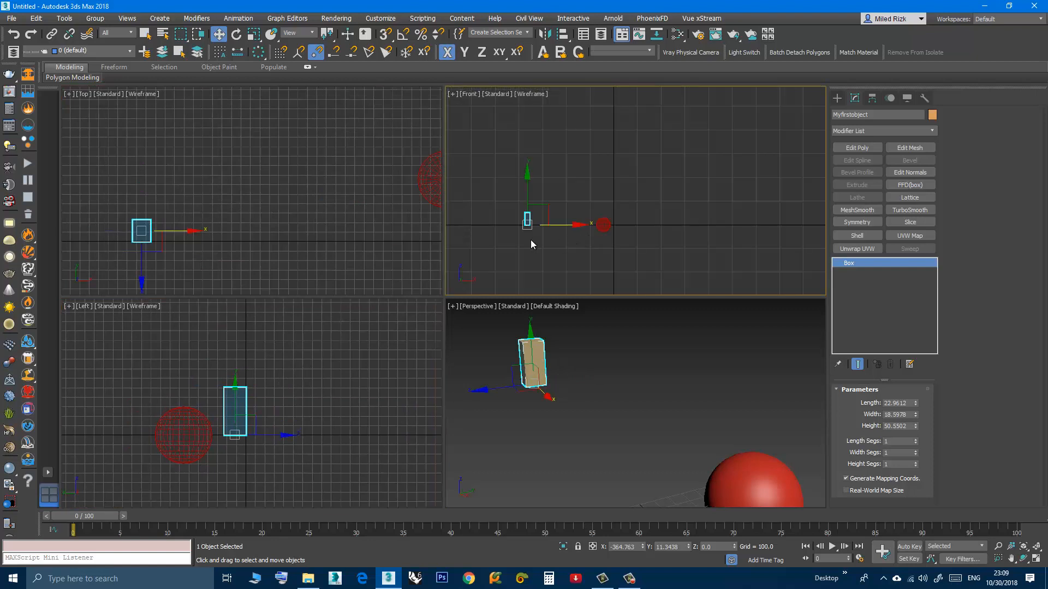
scroll(510, 233, up, 3)
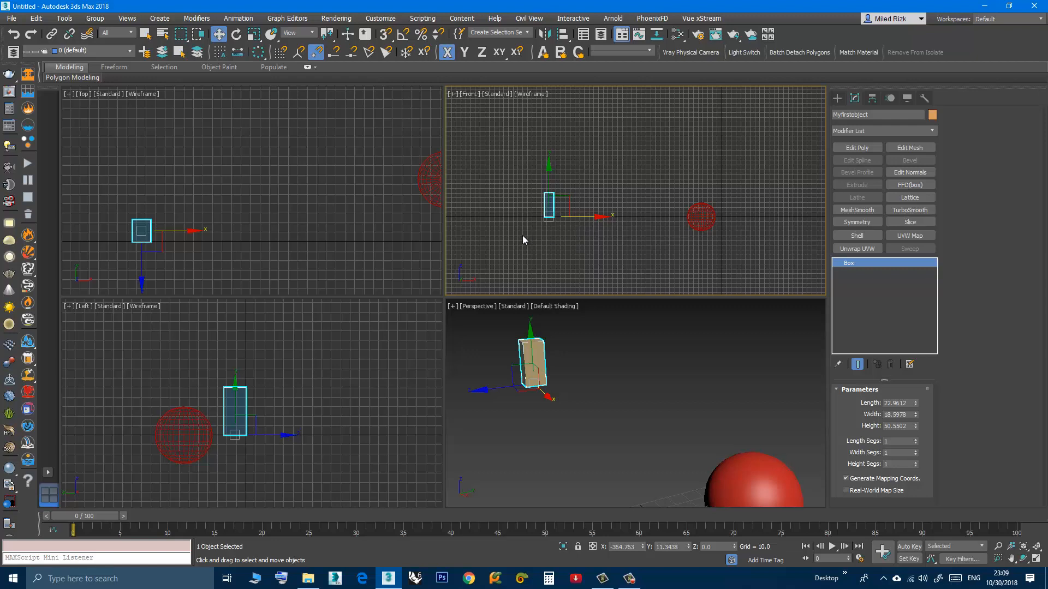
Step: Orbit and zoom the Perspective view around the selected box to examine it from several sides
alt+middle_drag(517, 339, 617, 362)
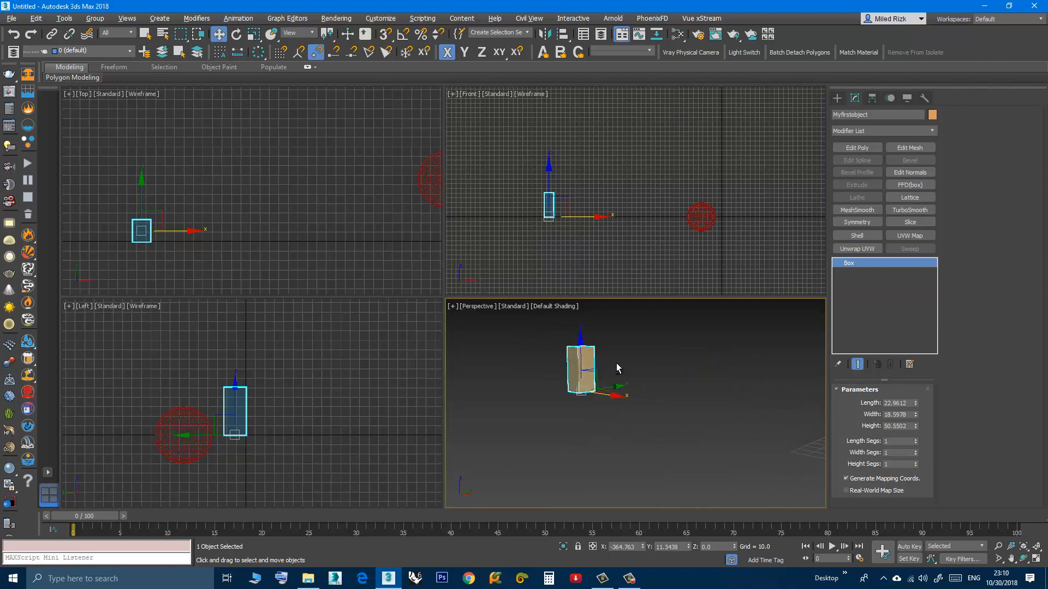
scroll(573, 363, down, 1)
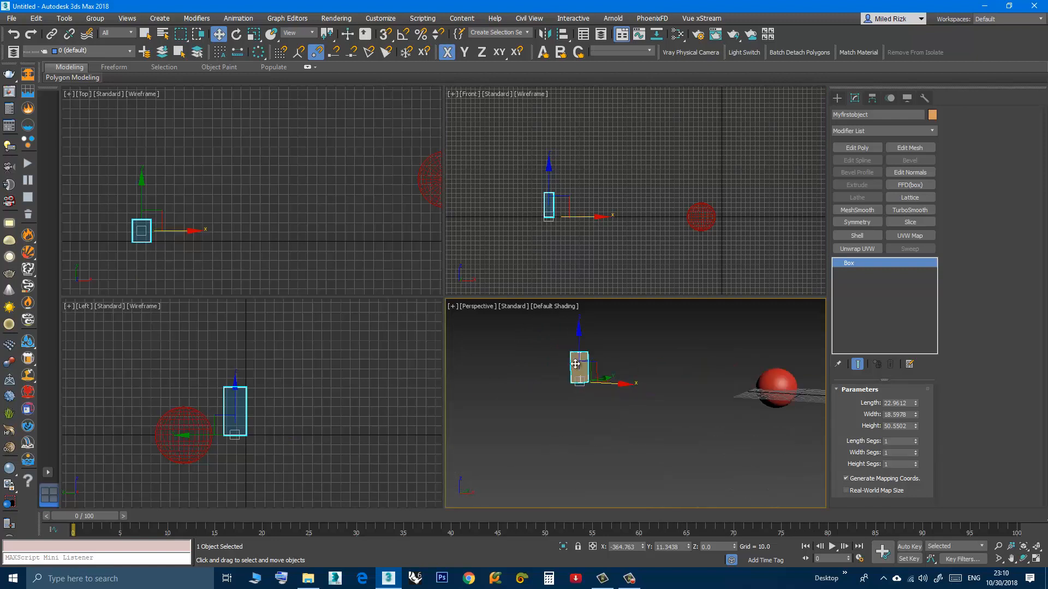
scroll(573, 364, up, 2)
mouse_move(574, 366)
alt+middle_down()
mouse_move(576, 385)
mouse_move(556, 360)
mouse_move(581, 362)
mouse_move(592, 382)
mouse_move(552, 364)
mouse_move(565, 371)
mouse_move(575, 348)
alt+middle_up()
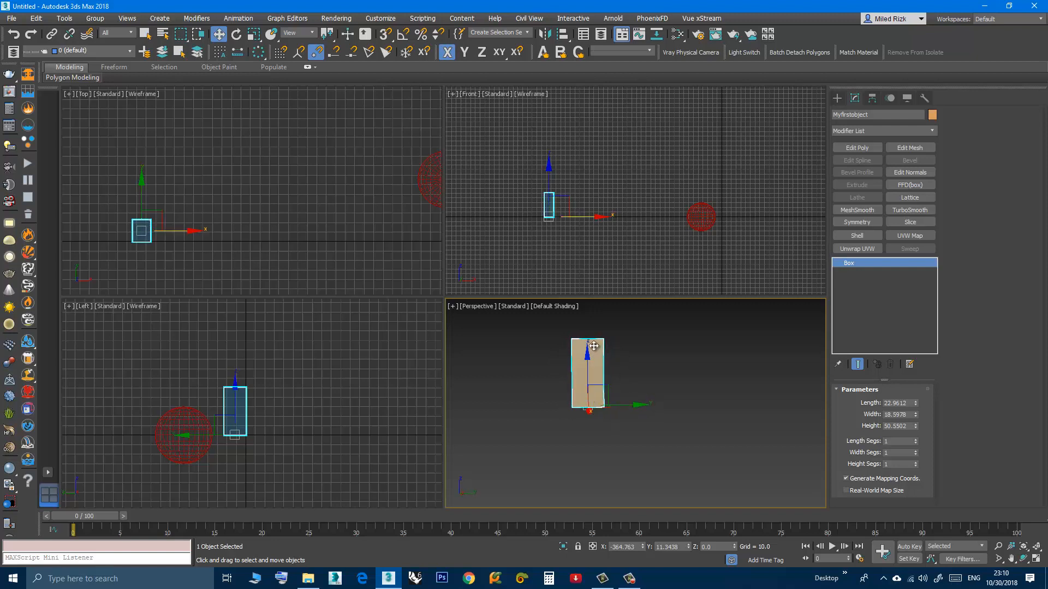
alt+middle_drag(613, 362, 643, 362)
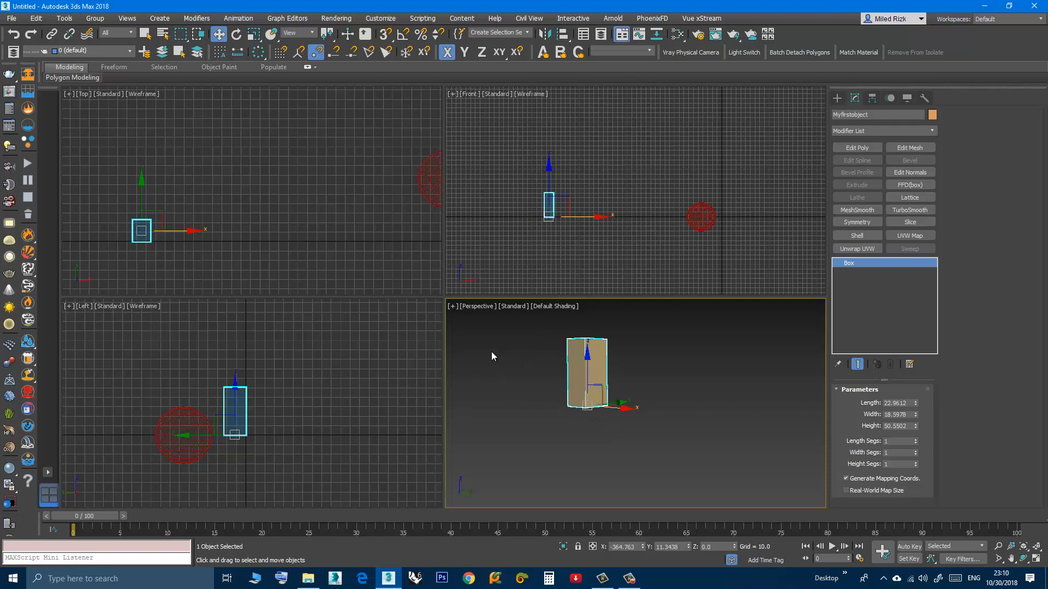
mouse_move(578, 380)
alt+middle_down()
mouse_move(570, 401)
mouse_move(568, 383)
alt+middle_up()
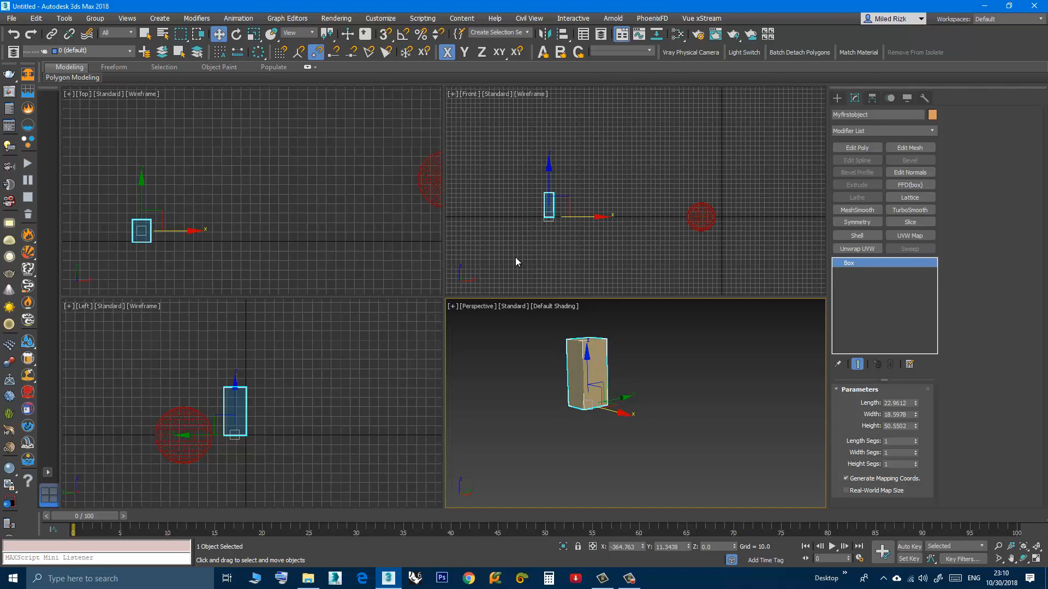
Step: Move the box along the X axis in the Front viewport toward the sphere, to about X -125.9
middle_drag(515, 261, 548, 261)
scroll(580, 206, up, 5)
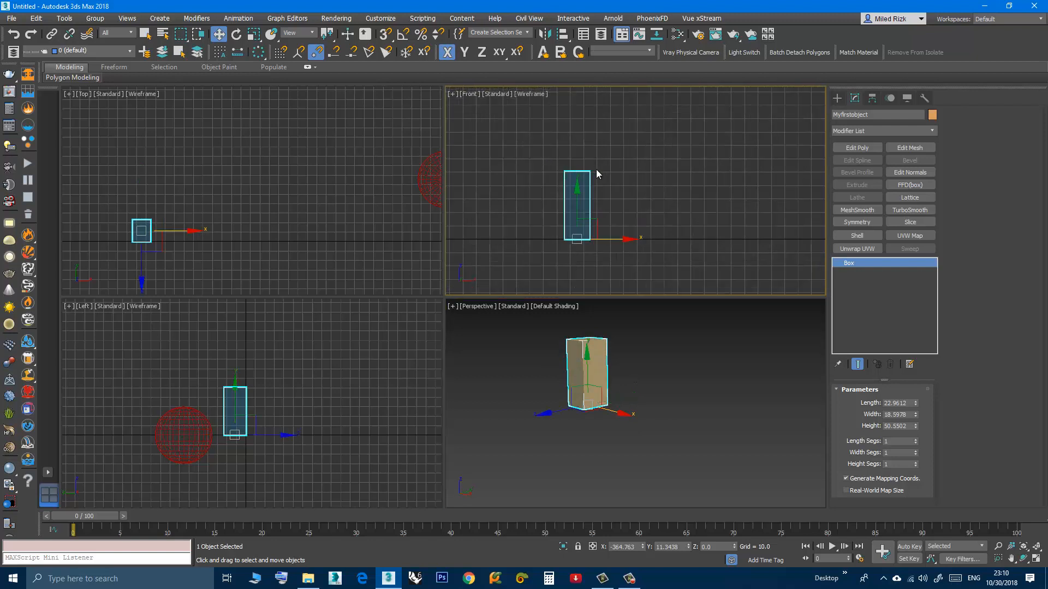
scroll(565, 178, up, 3)
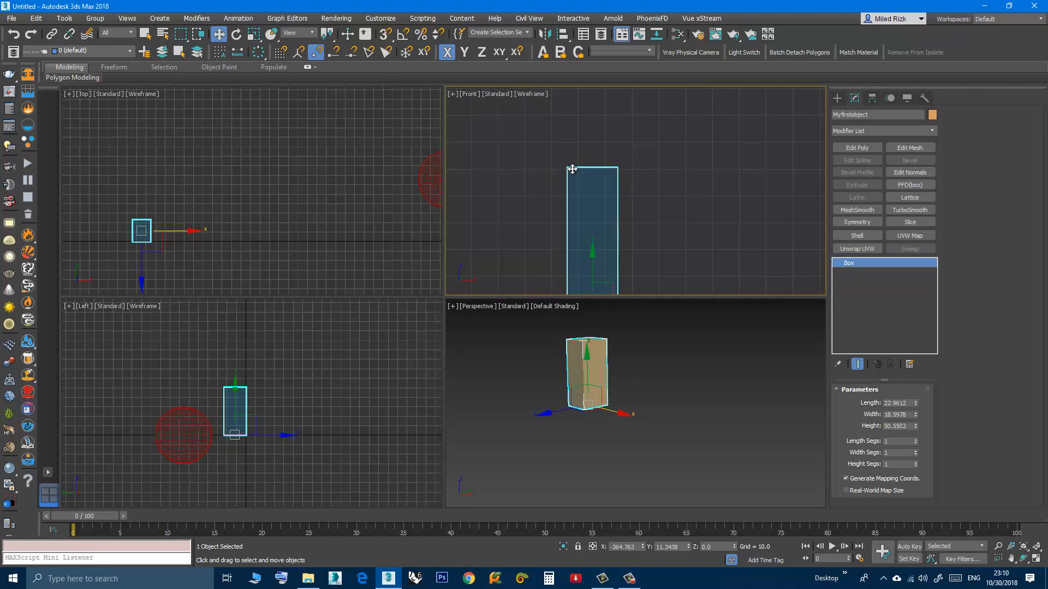
scroll(571, 169, down, 3)
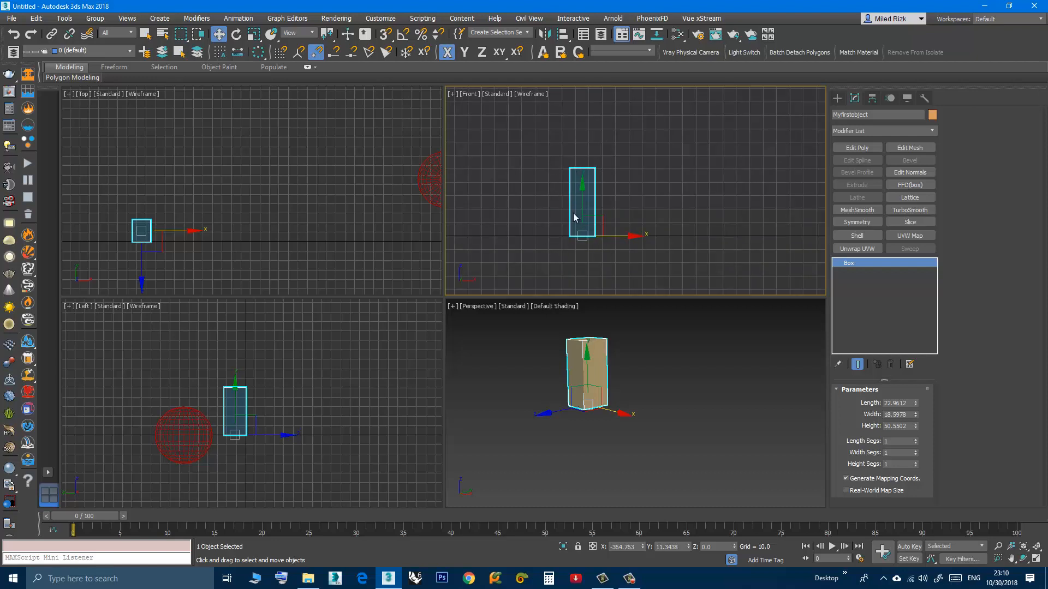
middle_drag(682, 257, 610, 251)
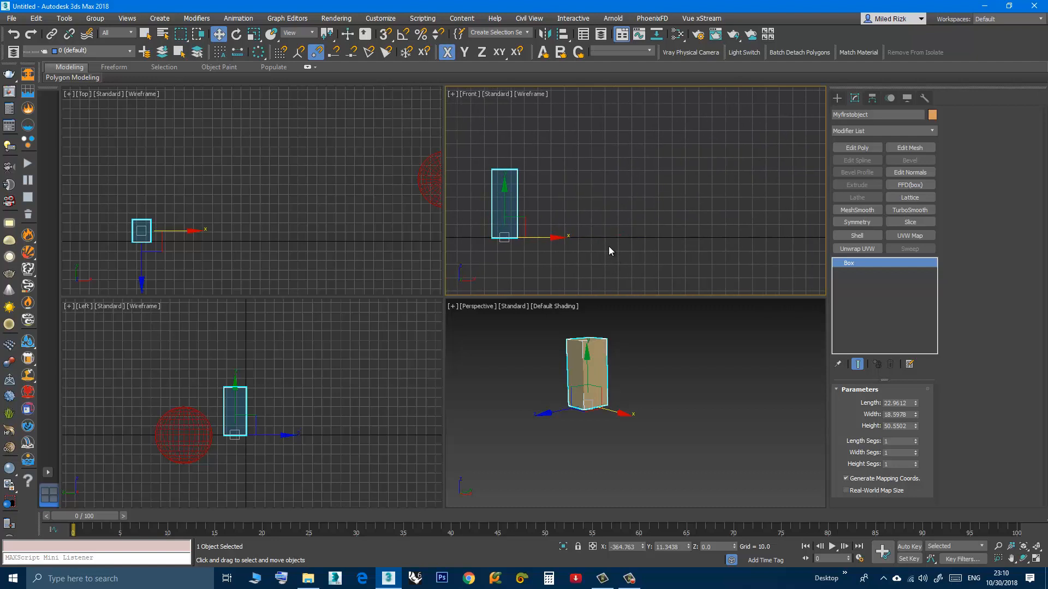
scroll(609, 251, down, 3)
middle_drag(662, 269, 591, 264)
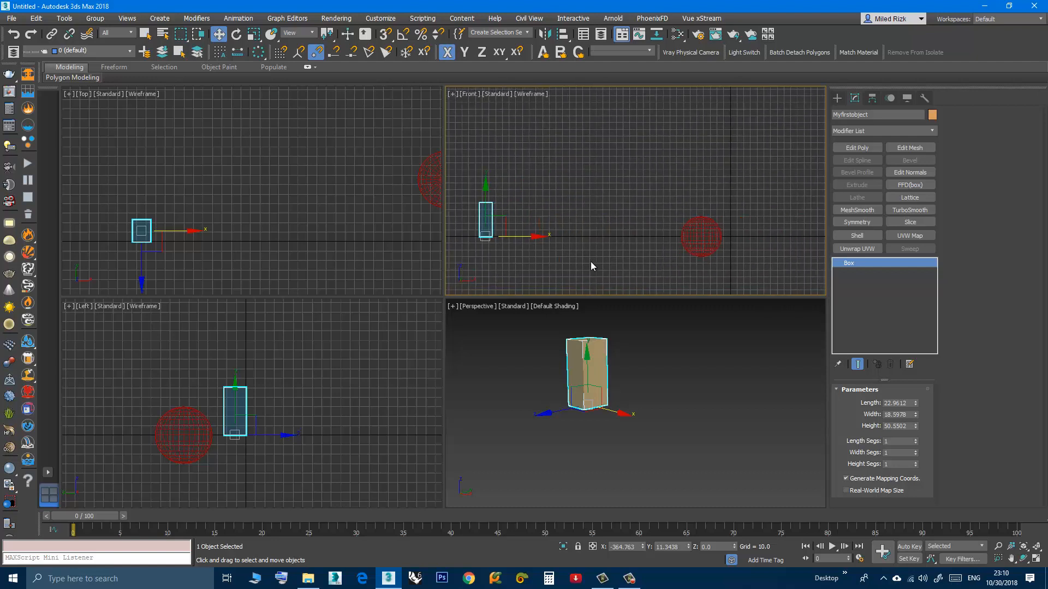
drag(528, 236, 688, 235)
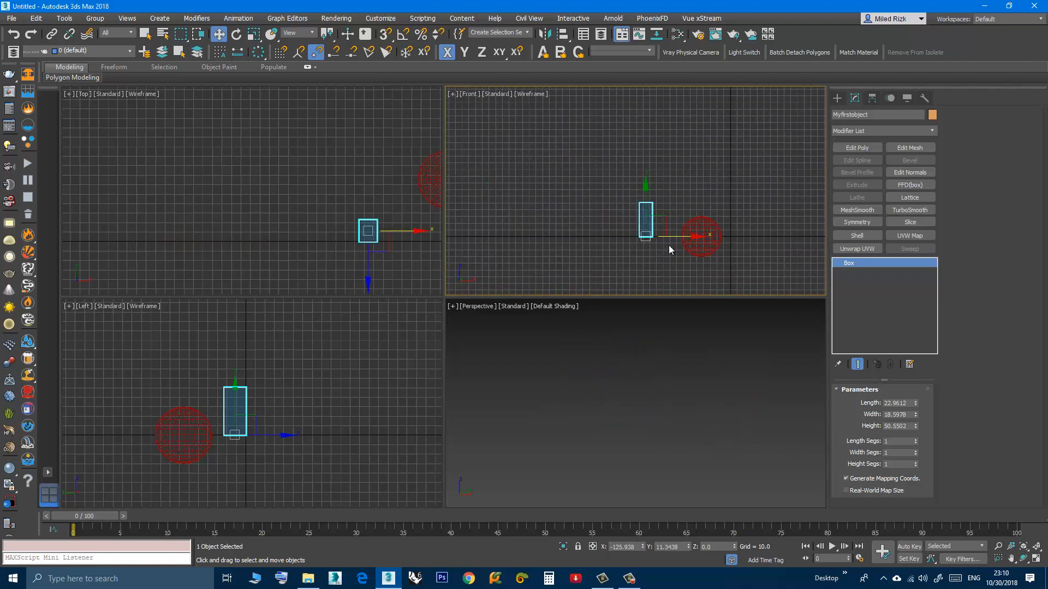
Step: Rotate the box about 31.5 degrees around the Z axis in the Perspective view
alt+middle_drag(639, 421, 620, 315)
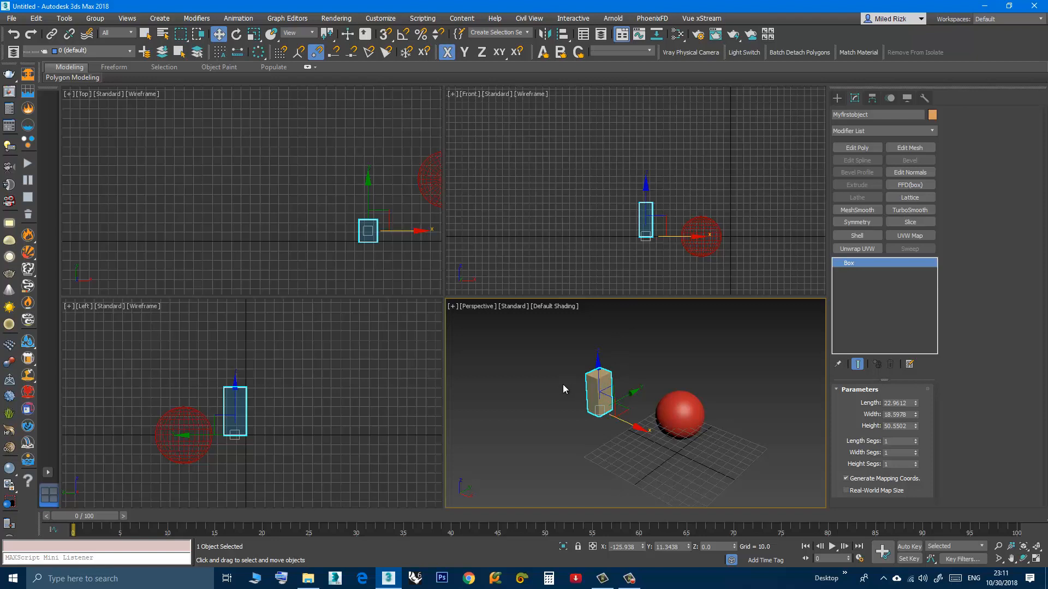
middle_drag(591, 408, 570, 409)
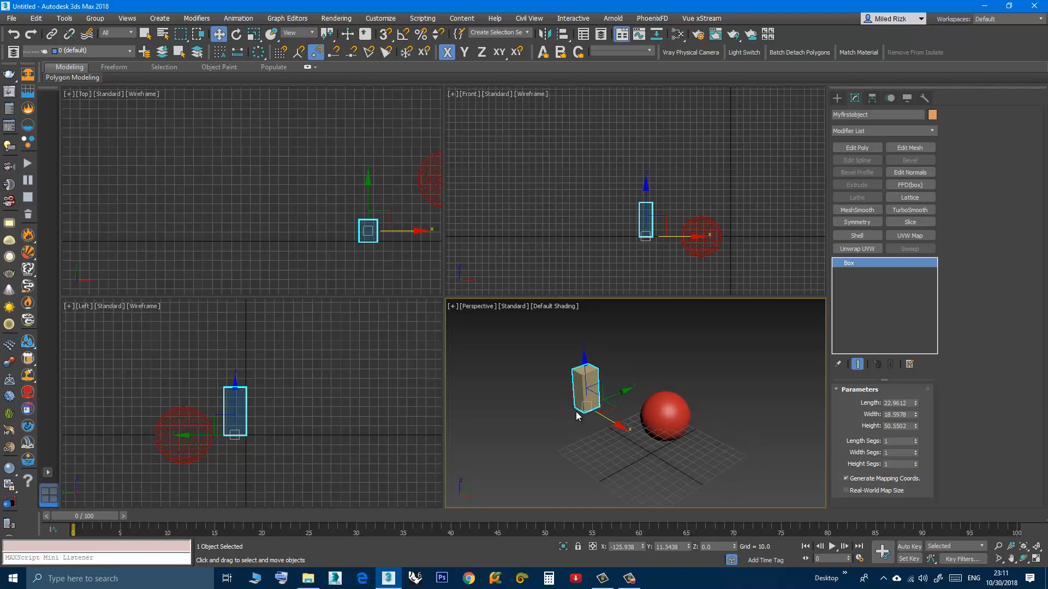
scroll(577, 417, up, 3)
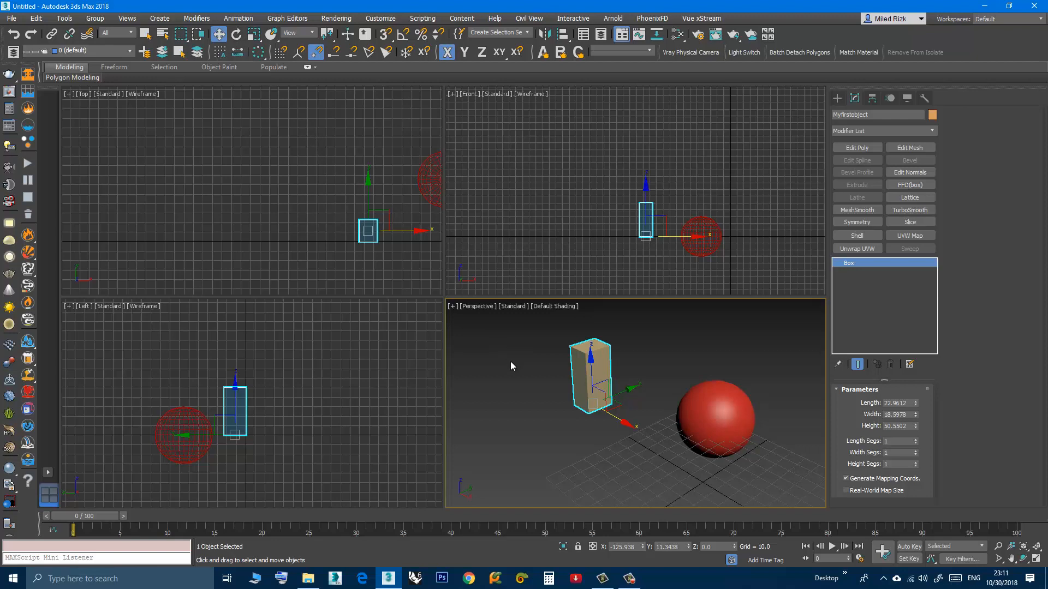
key(e)
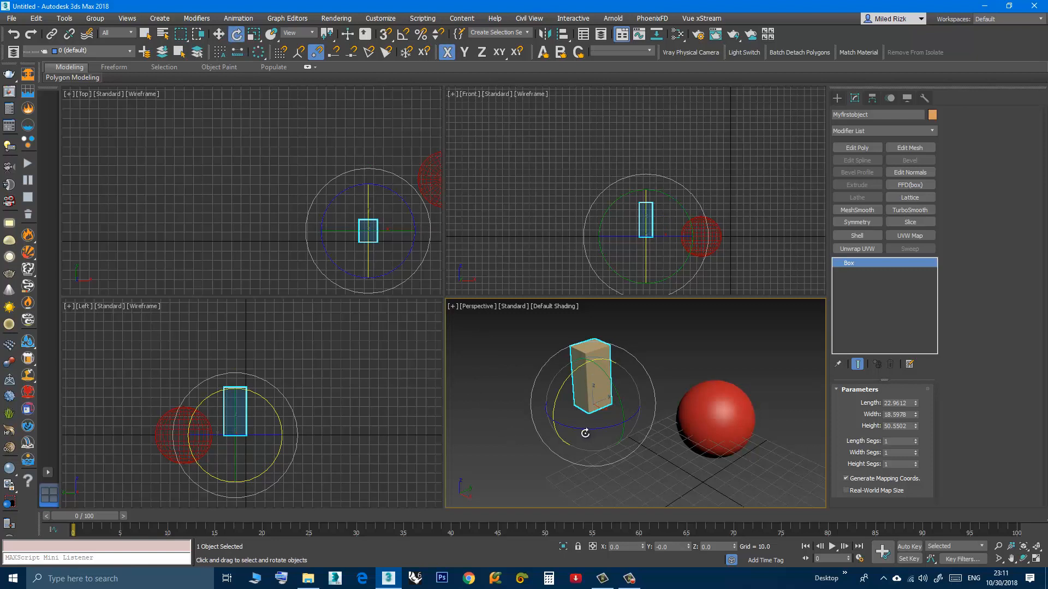
mouse_move(585, 433)
alt+middle_down()
mouse_move(617, 408)
mouse_move(599, 438)
alt+middle_up()
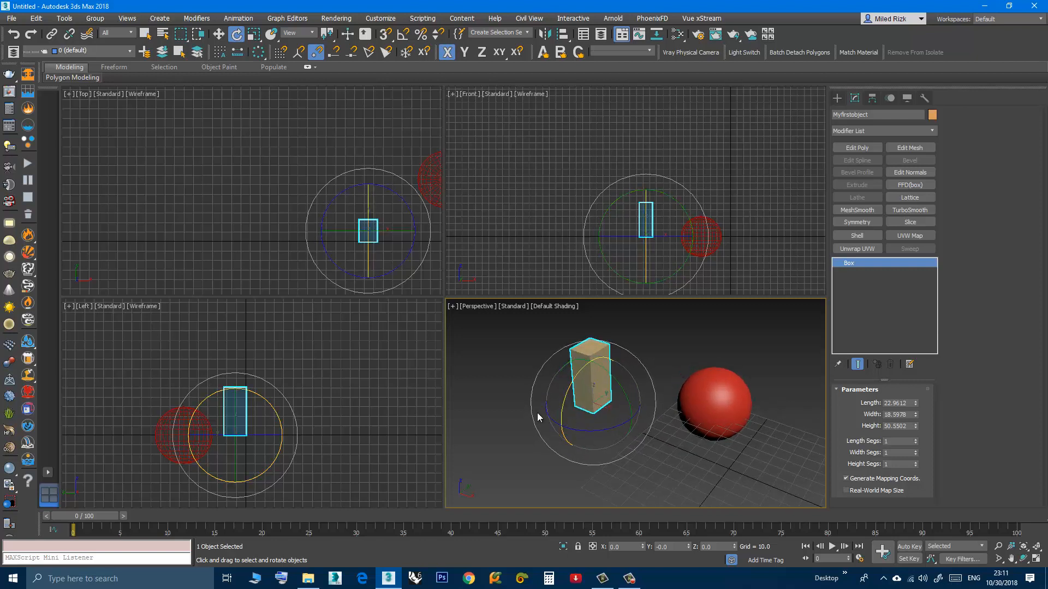
alt+middle_drag(580, 427, 527, 436)
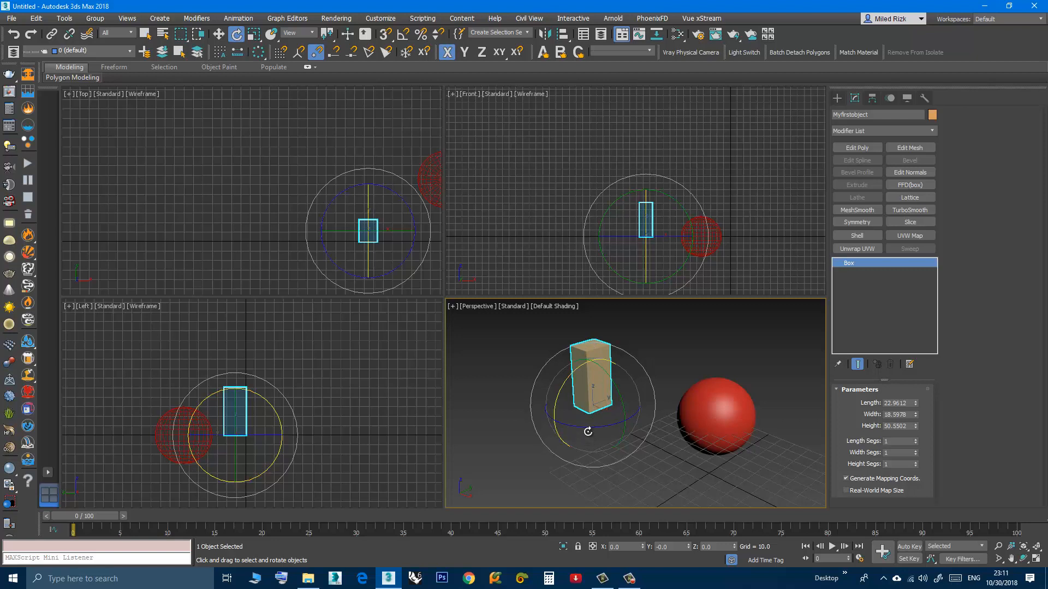
alt+middle_drag(590, 408, 596, 392)
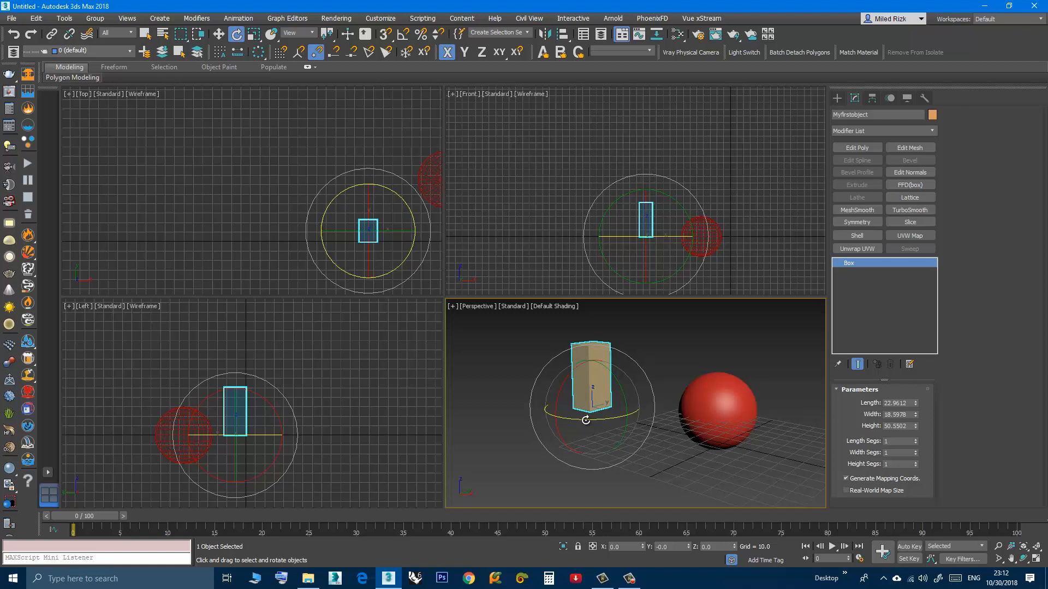
drag(586, 420, 616, 423)
alt+middle_drag(604, 431, 585, 446)
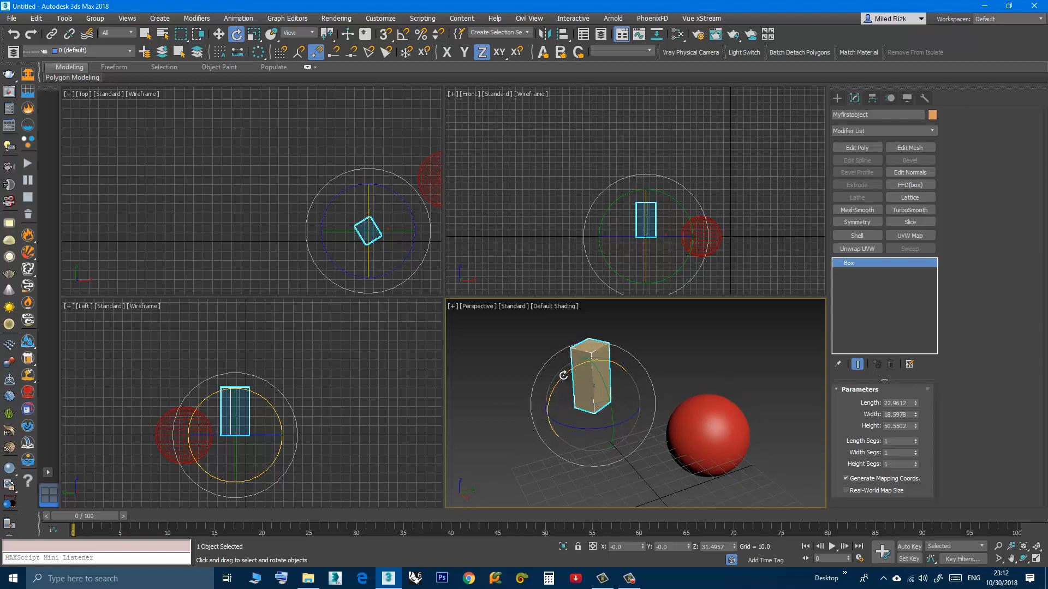
Step: Try rotating the box around the X axis, around the Y axis and freely, cancelling each rotation
drag(566, 374, 524, 435)
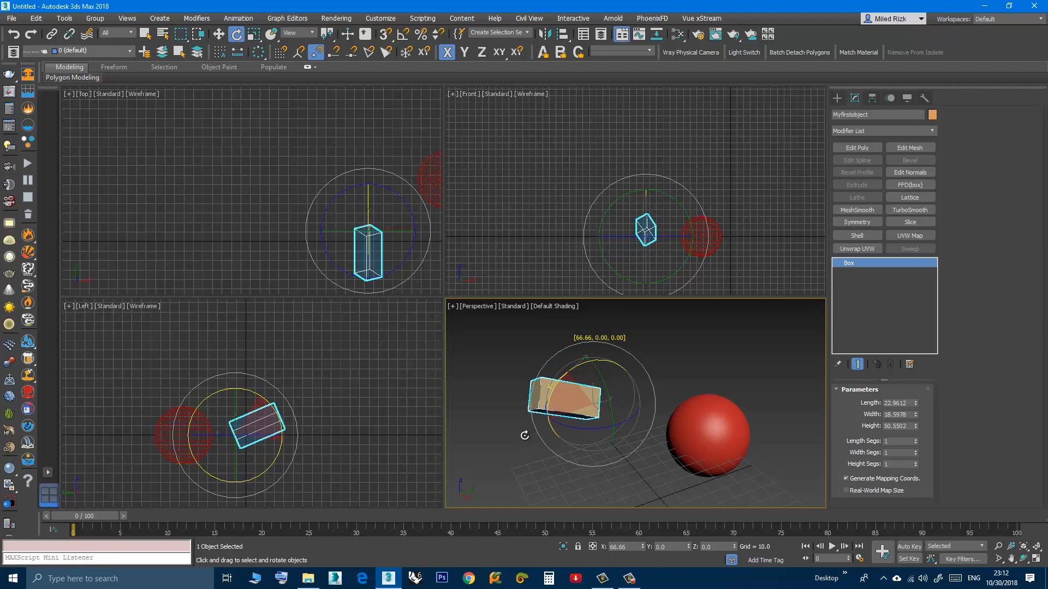
right_click(524, 435)
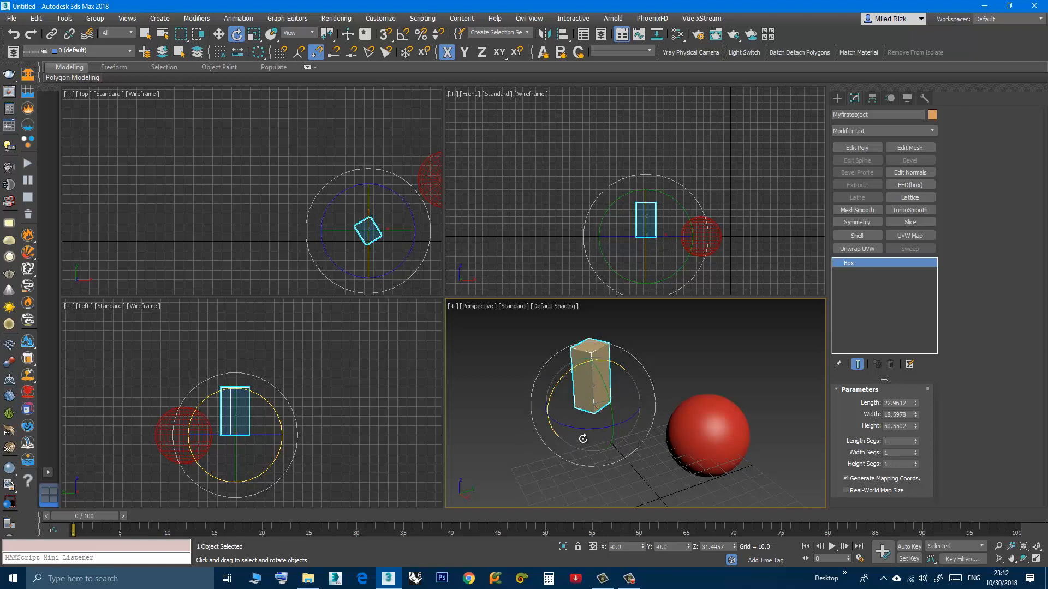
mouse_move(613, 419)
mouse_down()
mouse_move(602, 372)
mouse_move(602, 422)
mouse_up()
right_click(601, 422)
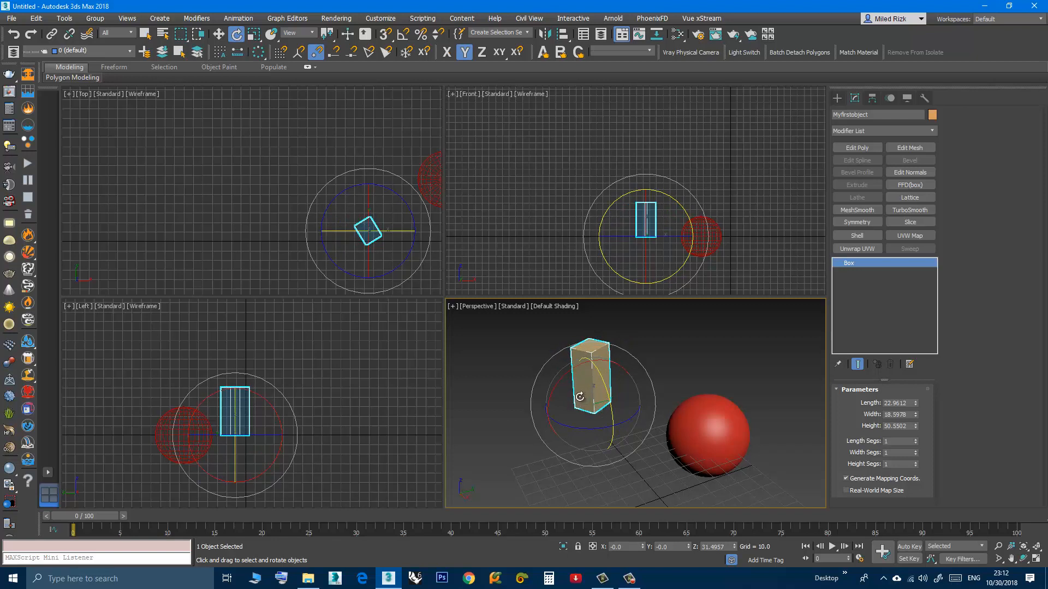
drag(583, 398, 537, 404)
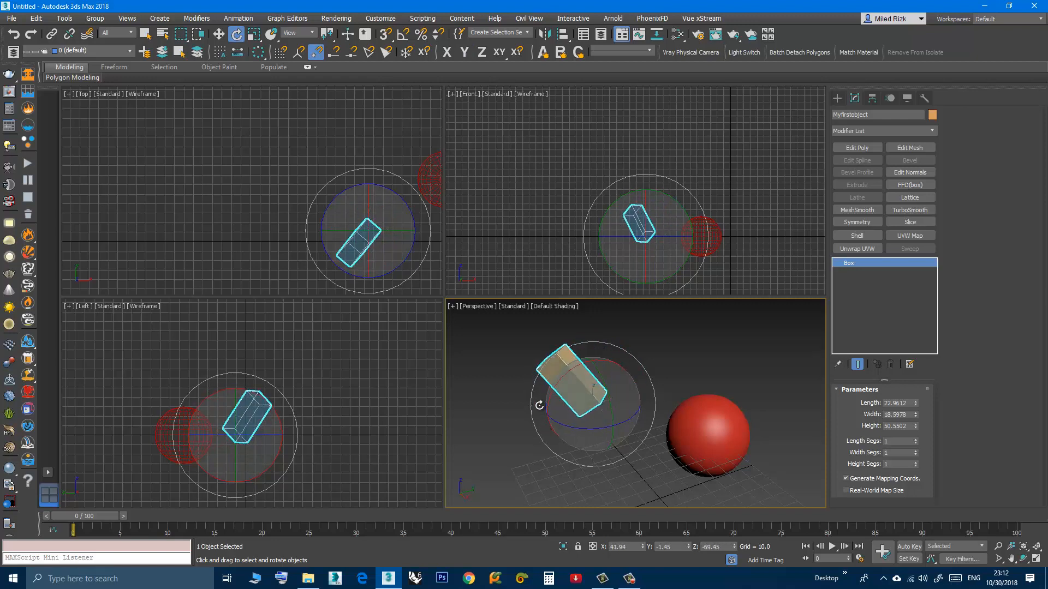
right_click(538, 404)
Step: Return to the Move tool with the box still selected in the Perspective view
middle_drag(642, 459, 584, 452)
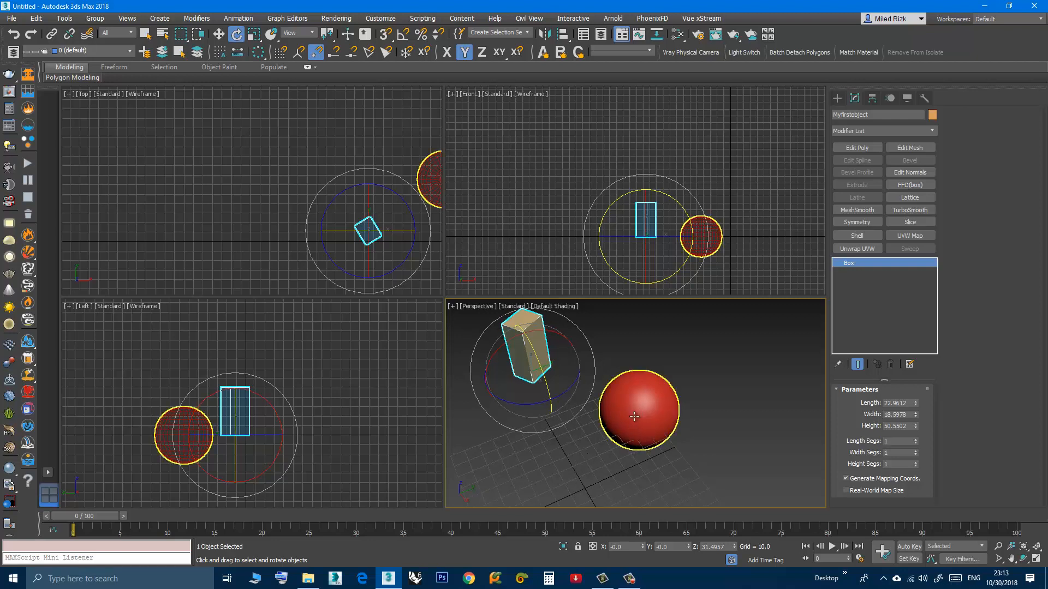
middle_drag(534, 397, 660, 452)
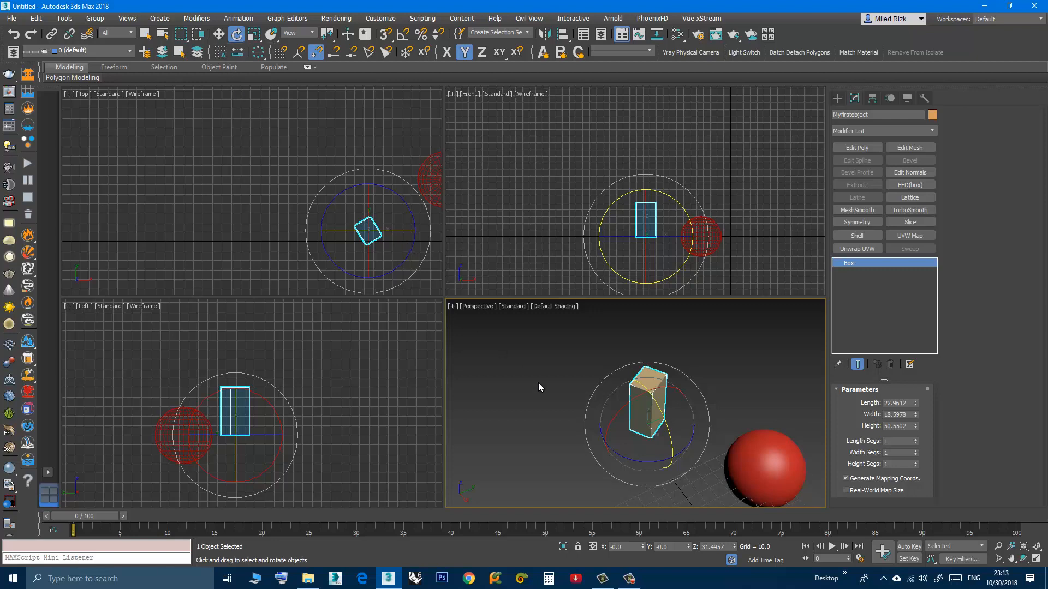
key(w)
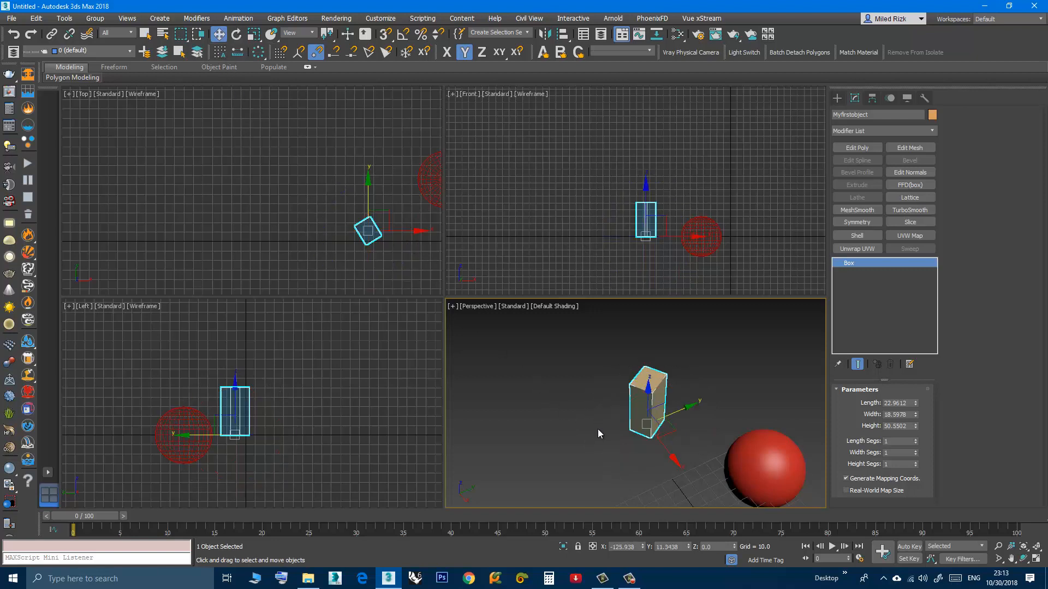
middle_drag(597, 429, 569, 430)
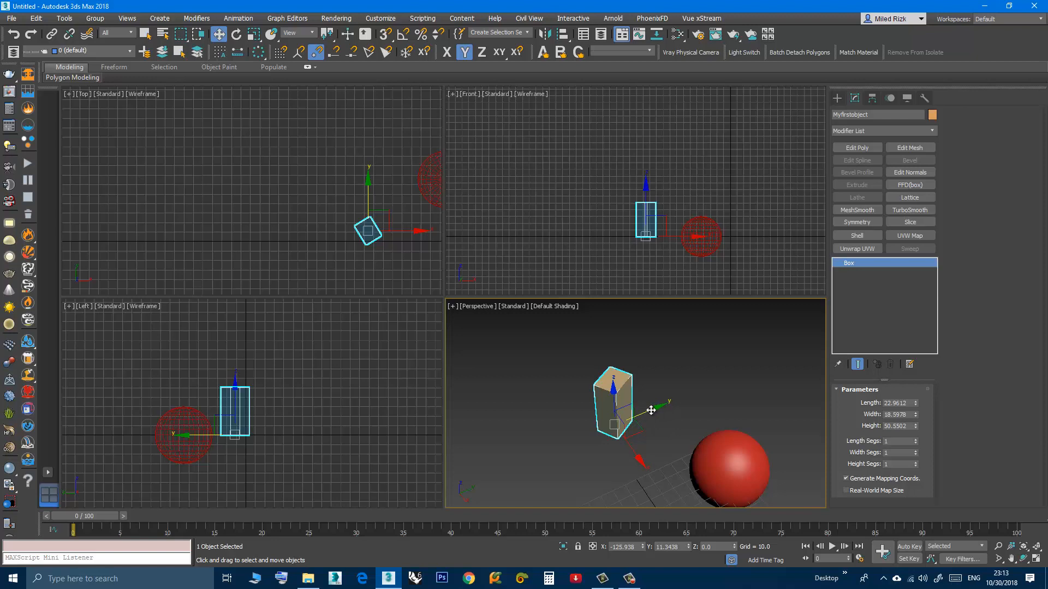
Step: Try moving the box along the Y axis and along the X axis, cancelling each move
drag(653, 410, 709, 393)
right_click(708, 394)
drag(633, 453, 653, 476)
right_click(654, 477)
Step: Move the box in the XY plane in Perspective to about X -104.3, Y -25.0
middle_drag(614, 444, 603, 424)
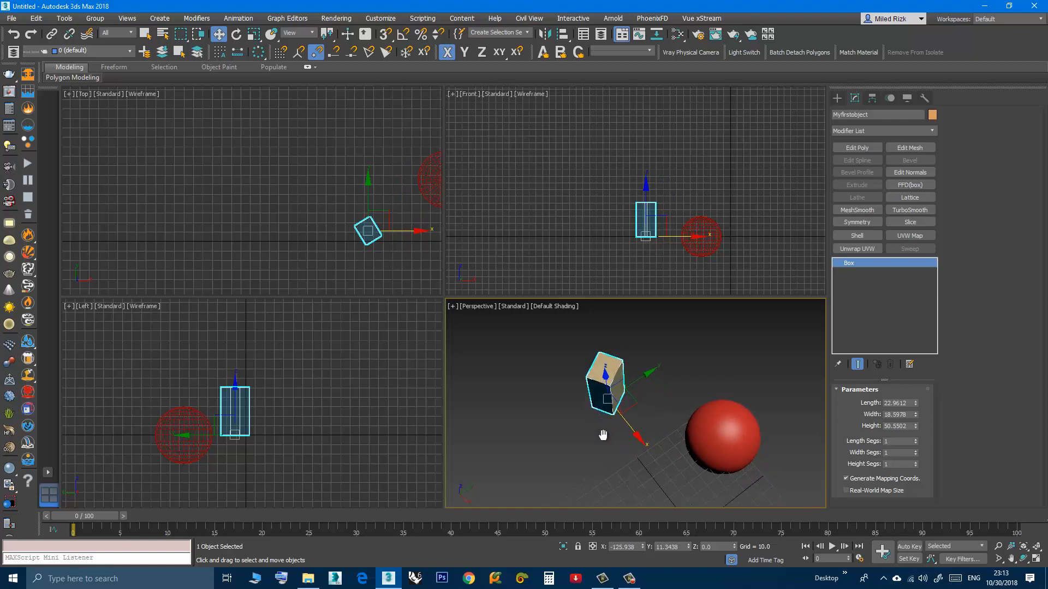
scroll(604, 423, down, 2)
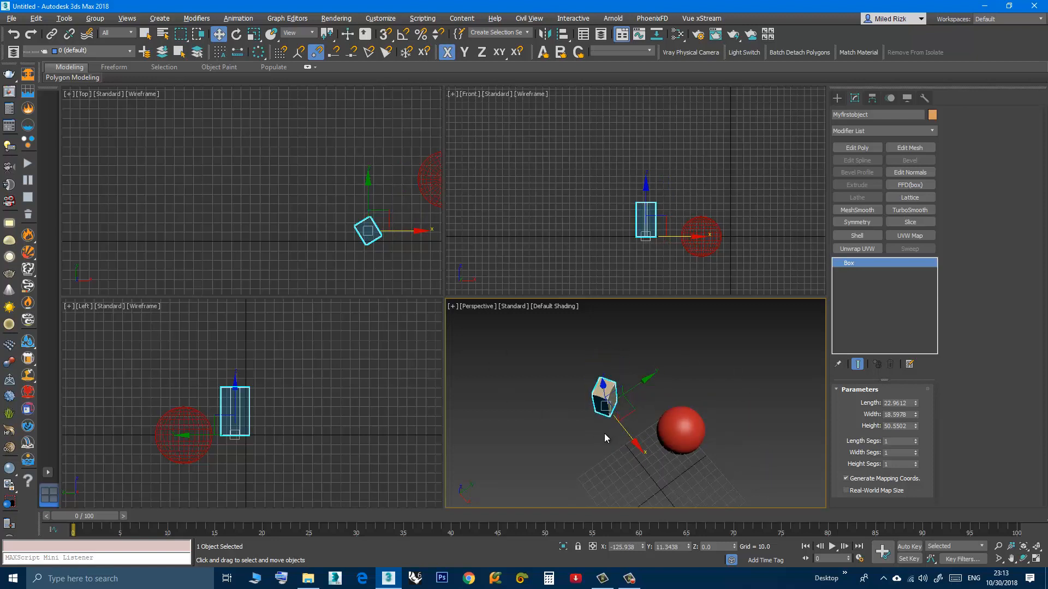
alt+middle_drag(604, 434, 609, 435)
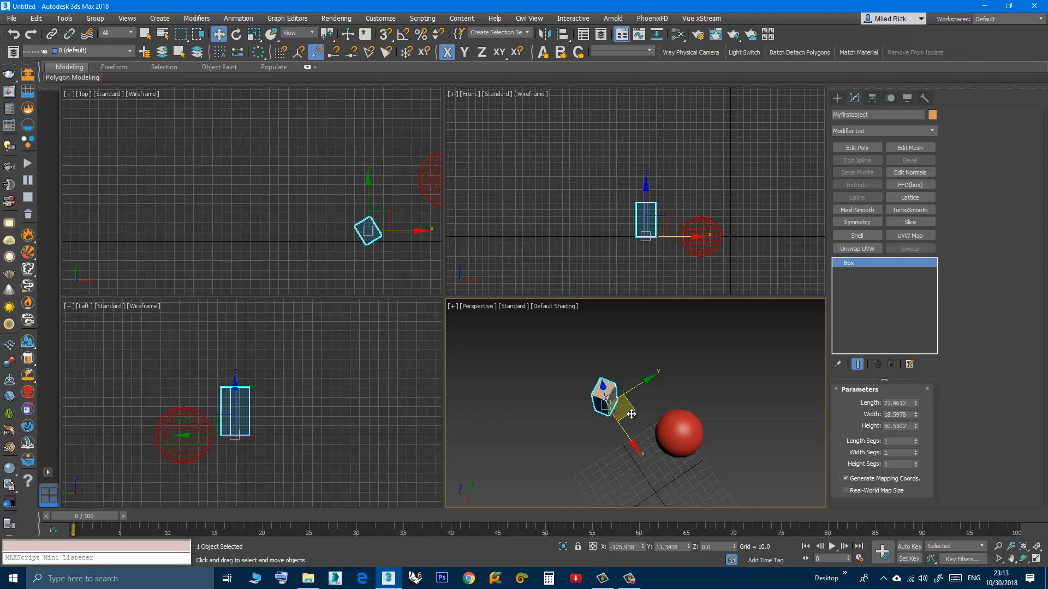
drag(633, 412, 595, 452)
mouse_move(595, 452)
alt+middle_down()
mouse_move(568, 404)
mouse_move(555, 393)
mouse_move(548, 401)
mouse_move(594, 431)
alt+middle_up()
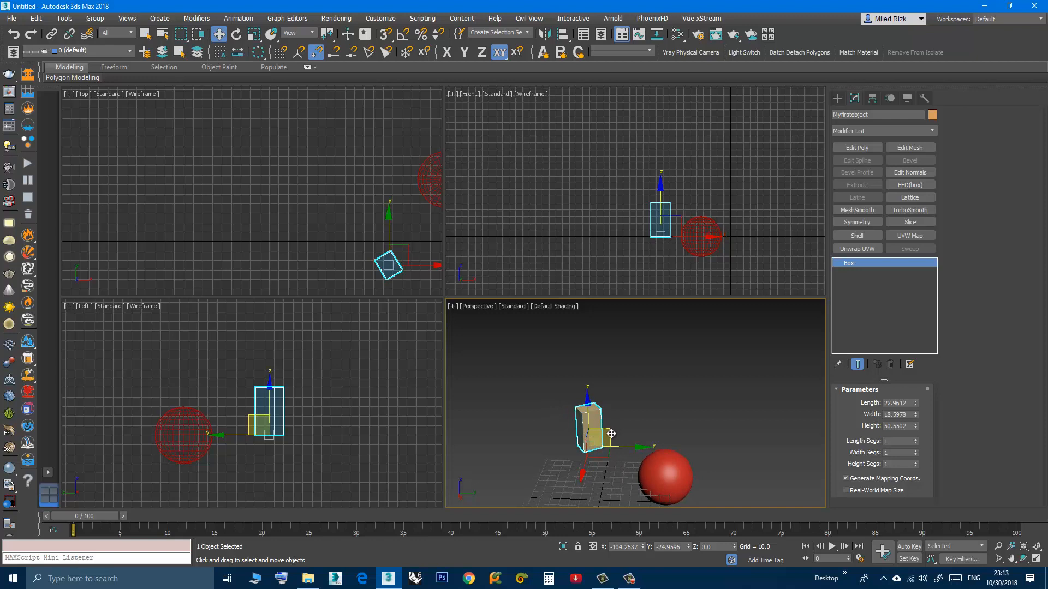
Step: Try moving the box in the YZ and ZX planes in the Perspective view, cancelling each move
alt+middle_drag(611, 434, 622, 429)
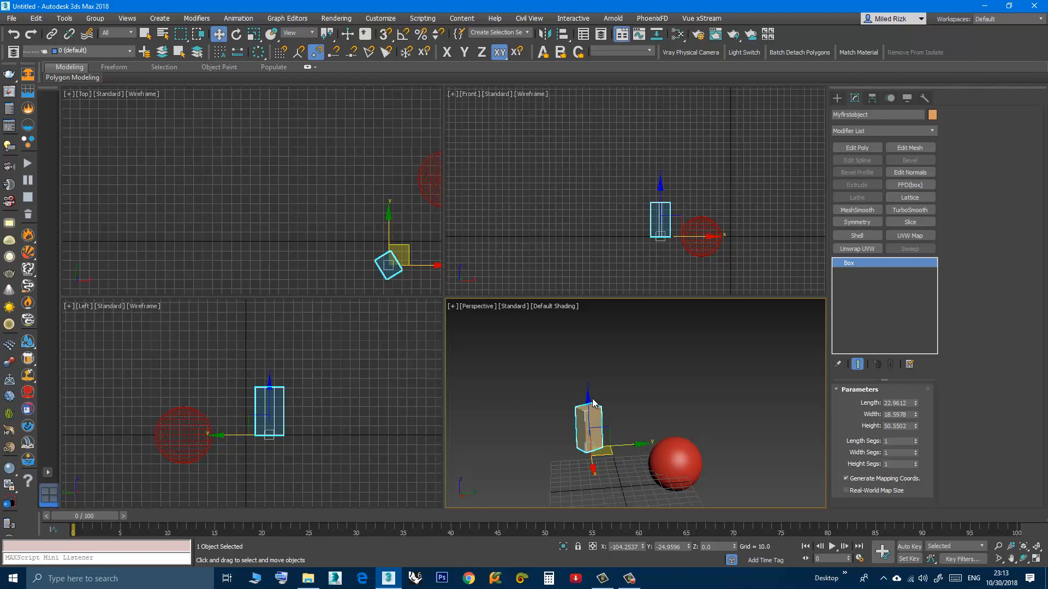
drag(606, 428, 606, 388)
drag(646, 378, 596, 418)
alt+middle_drag(623, 438, 549, 430)
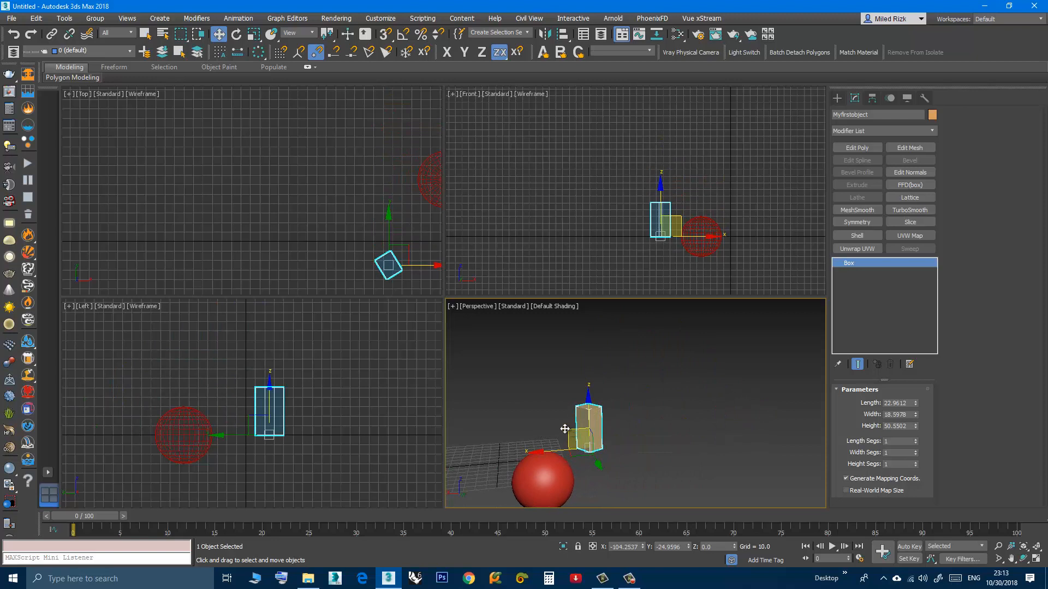
drag(572, 434, 592, 444)
alt+middle_drag(593, 444, 765, 478)
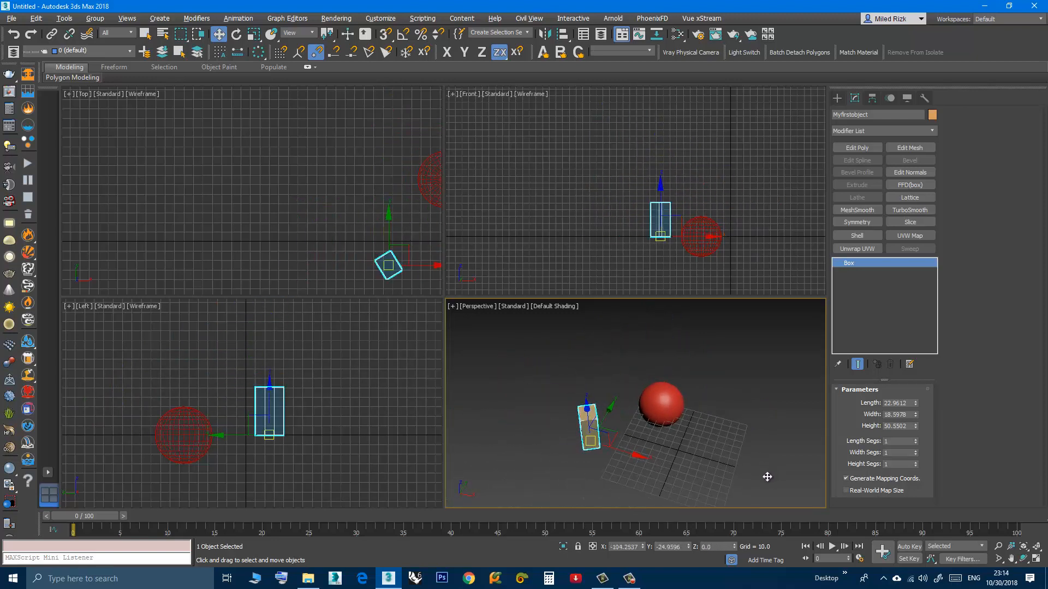
alt+middle_drag(704, 466, 603, 418)
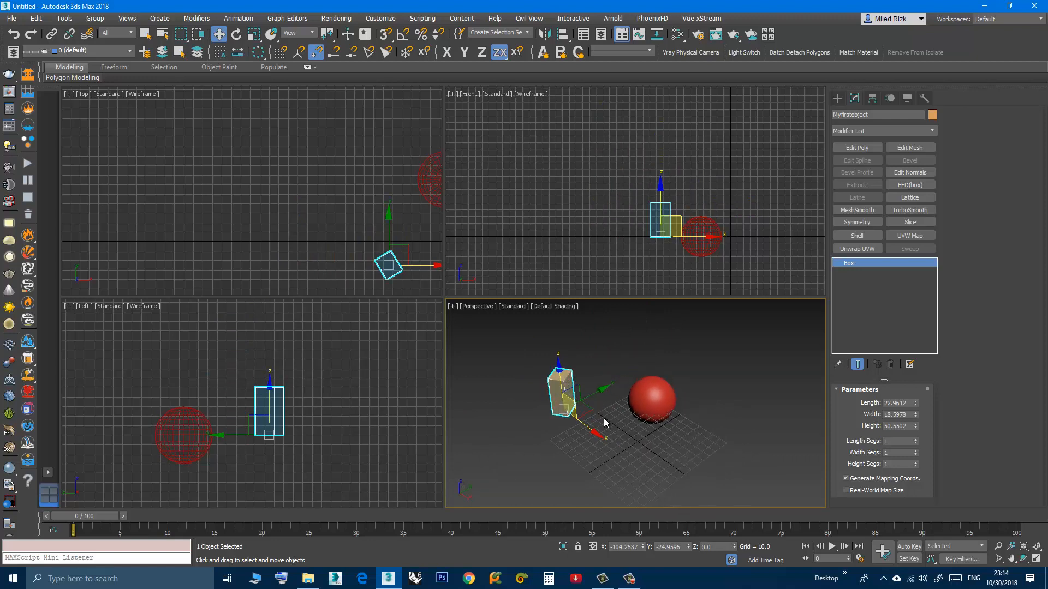
Step: Open the Rotate Transform Type-In for the box and reset its absolute Z rotation to 0
key(e)
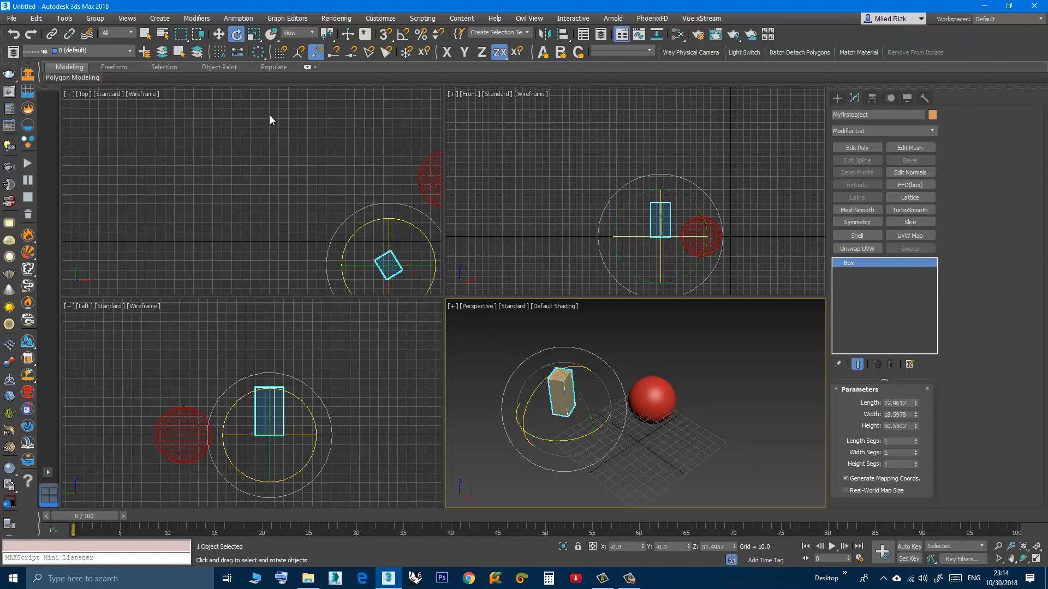
right_click(234, 40)
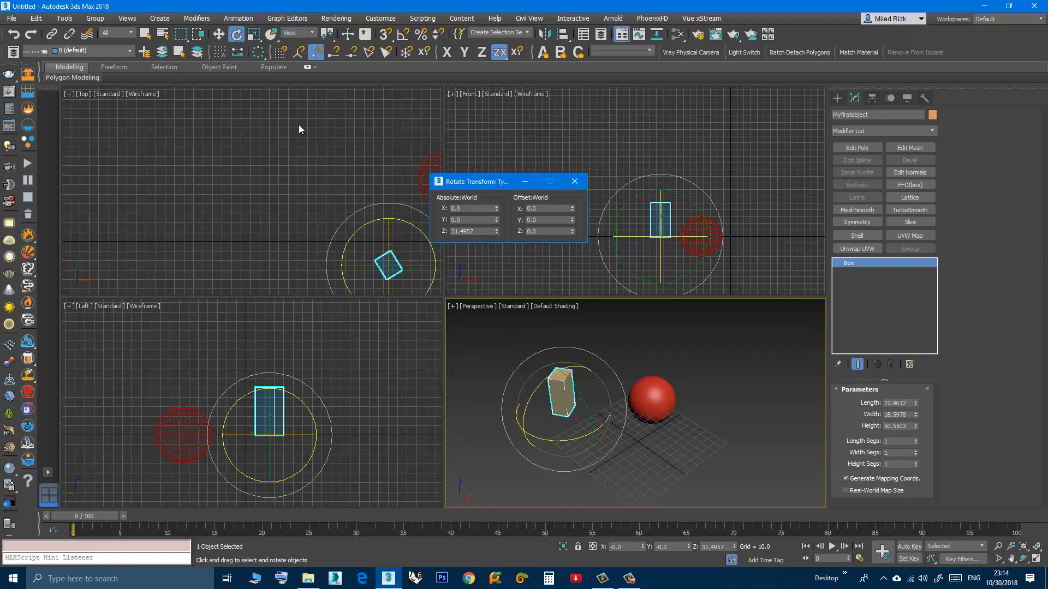
drag(463, 181, 447, 243)
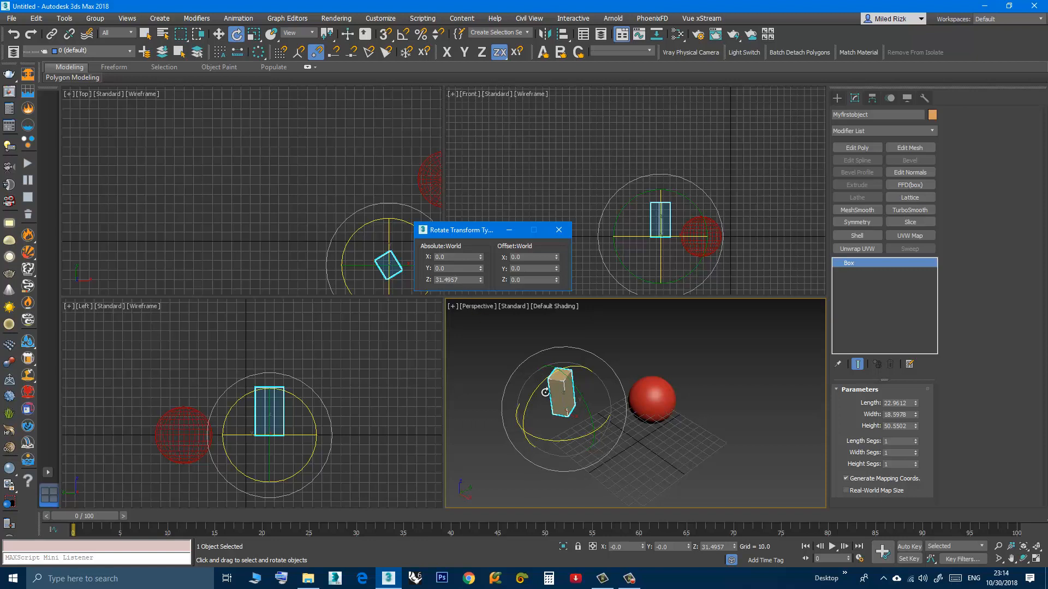
right_click(481, 280)
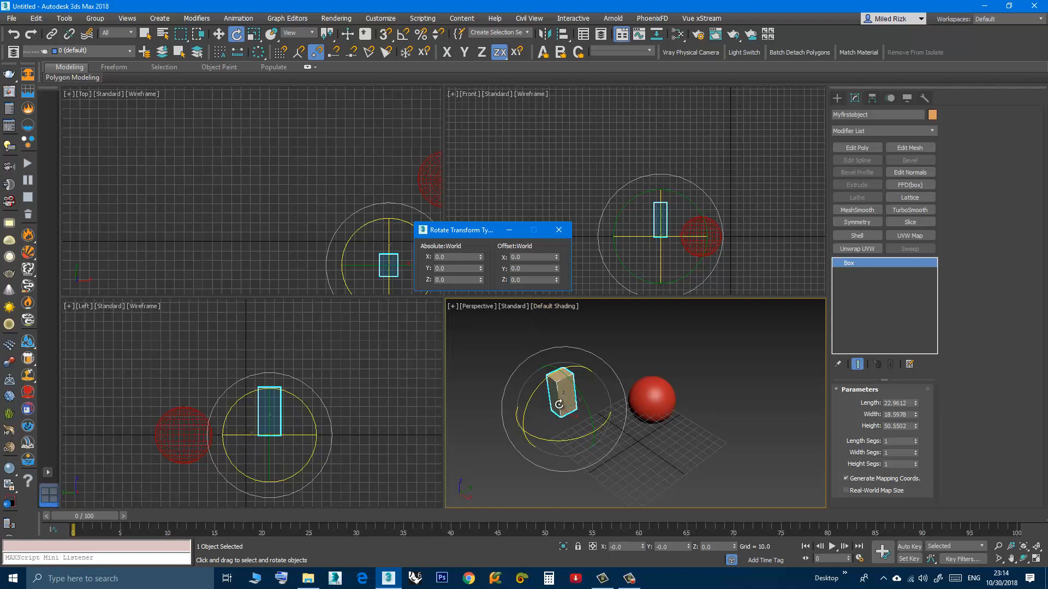
Step: Rotate the box around Z by an offset of 15 degrees three times in succession
drag(526, 280, 498, 279)
key(Return)
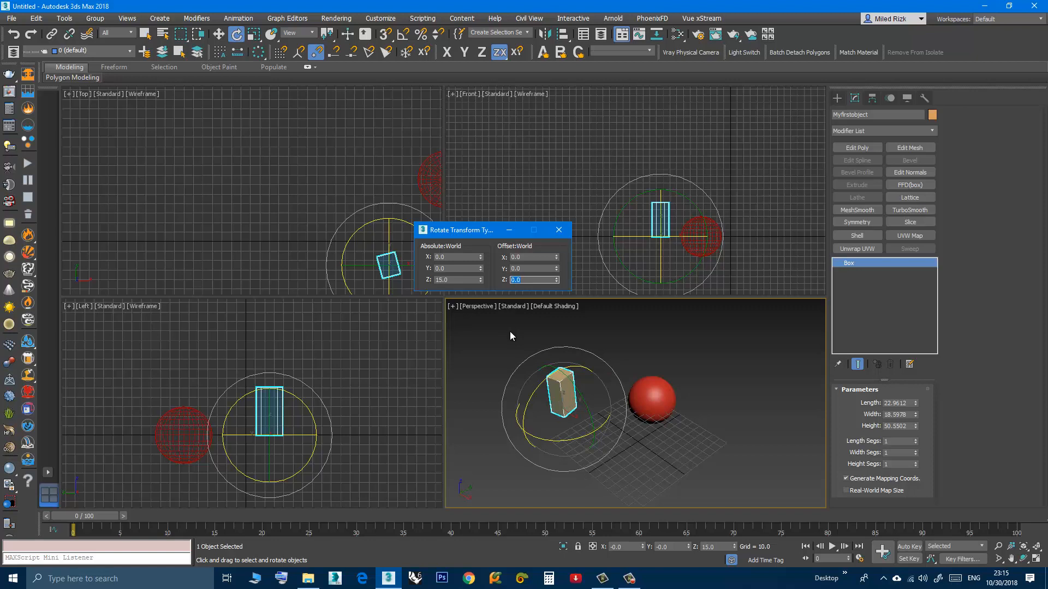
text(15)
key(Return)
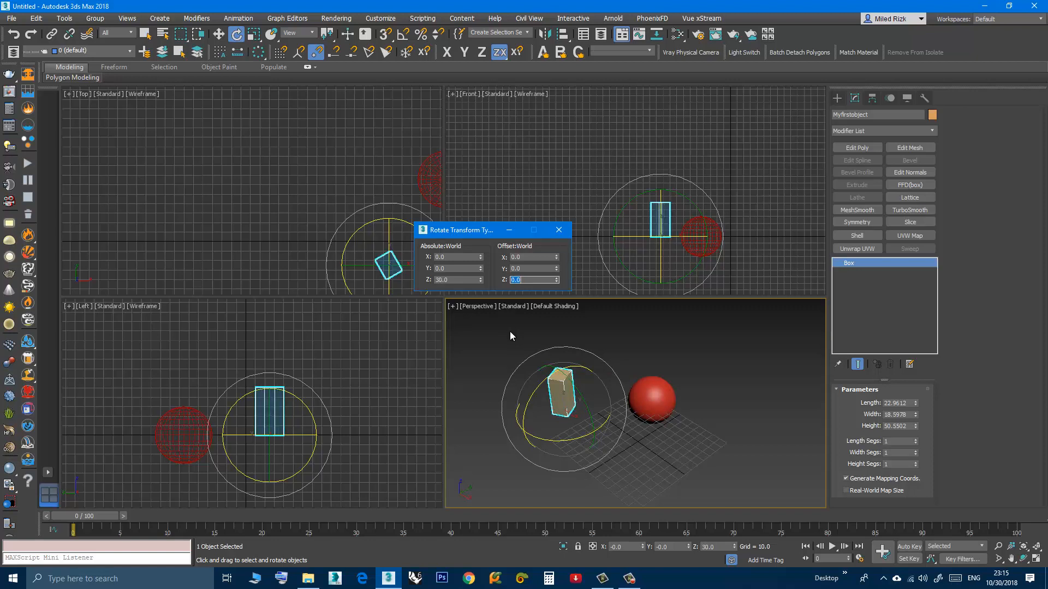
text(15)
key(Return)
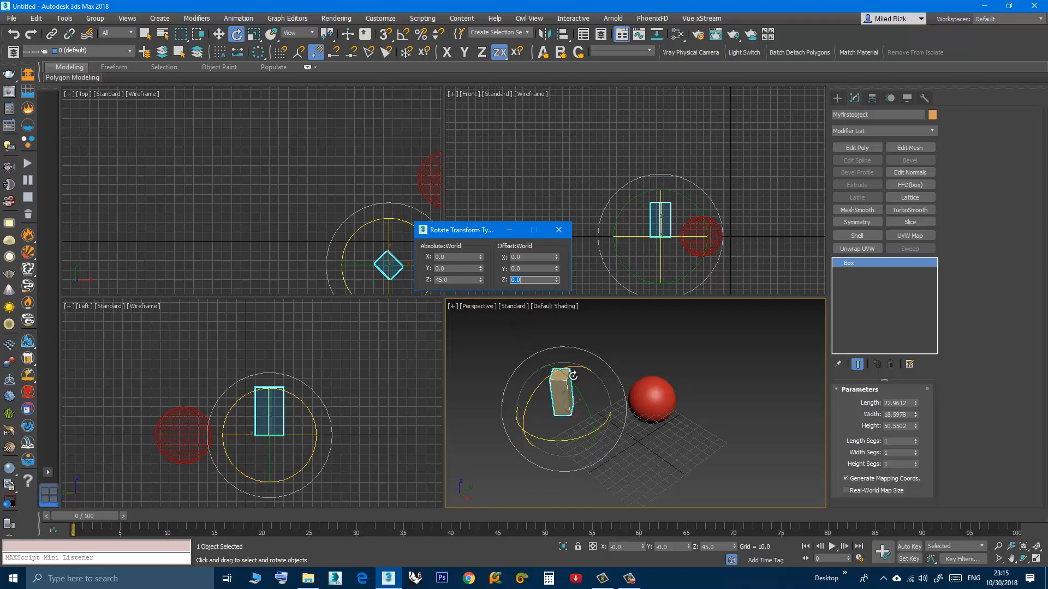
Step: Reset the box's absolute Z rotation to 0 and close the Rotate Transform Type-In
right_click(480, 280)
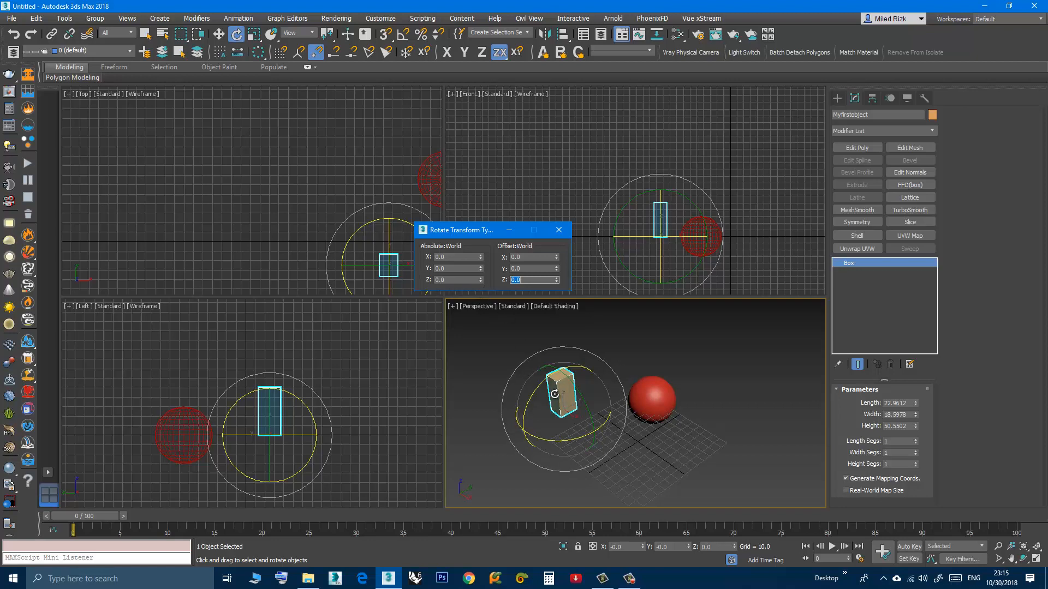
click(567, 406)
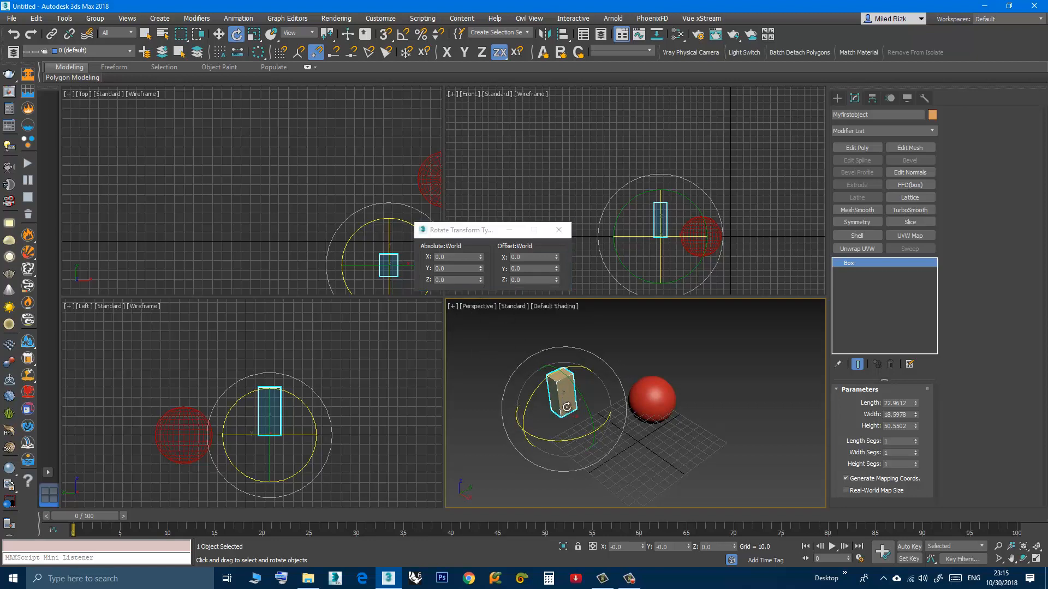
alt+middle_drag(567, 407, 575, 418)
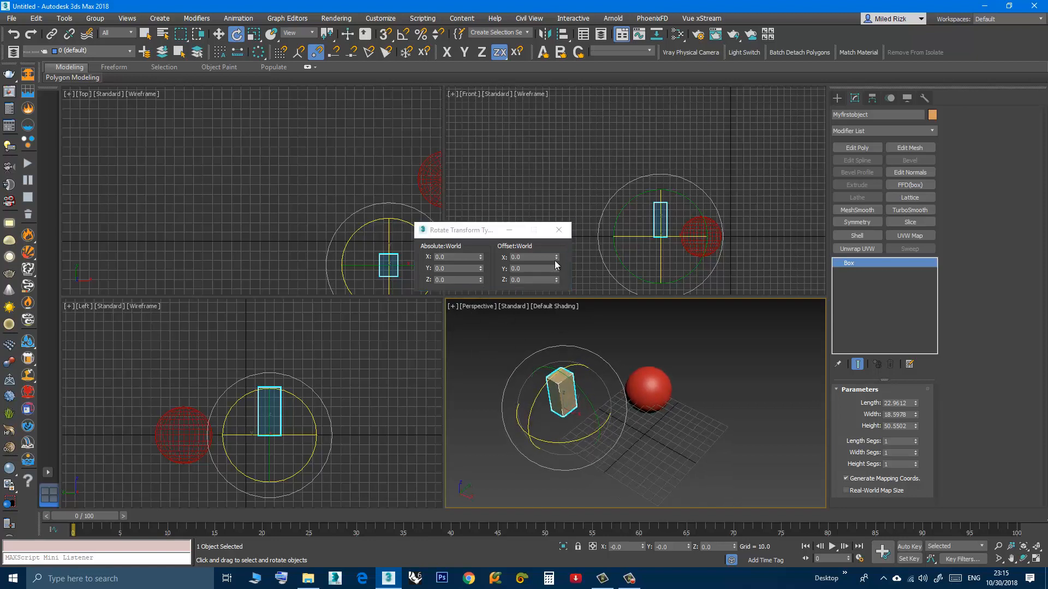
click(558, 230)
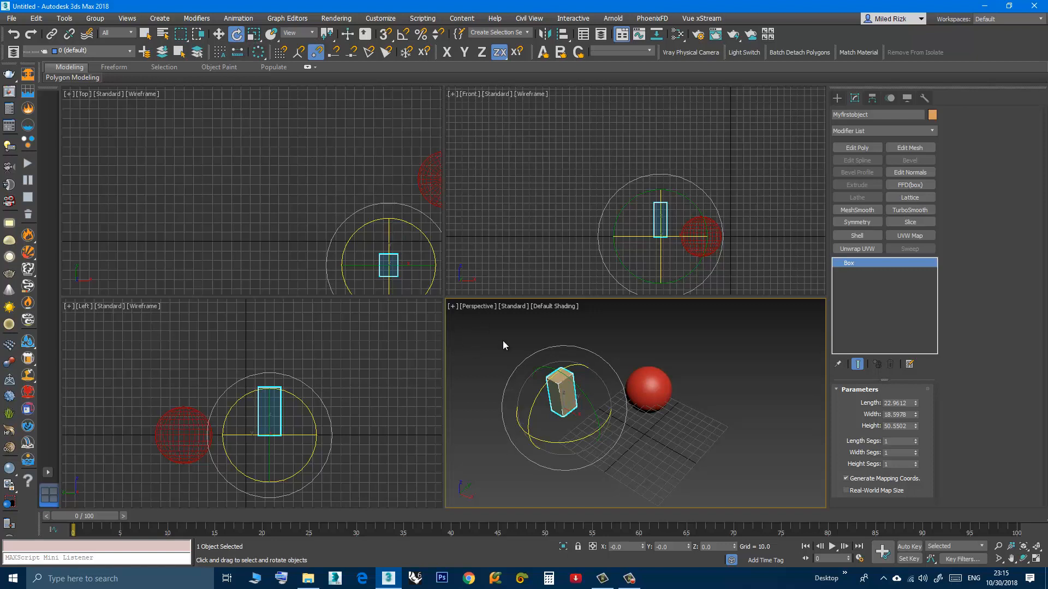
Step: Try scaling the box uniformly and along the X axis with the Scale tool, cancelling each scaling
key(r)
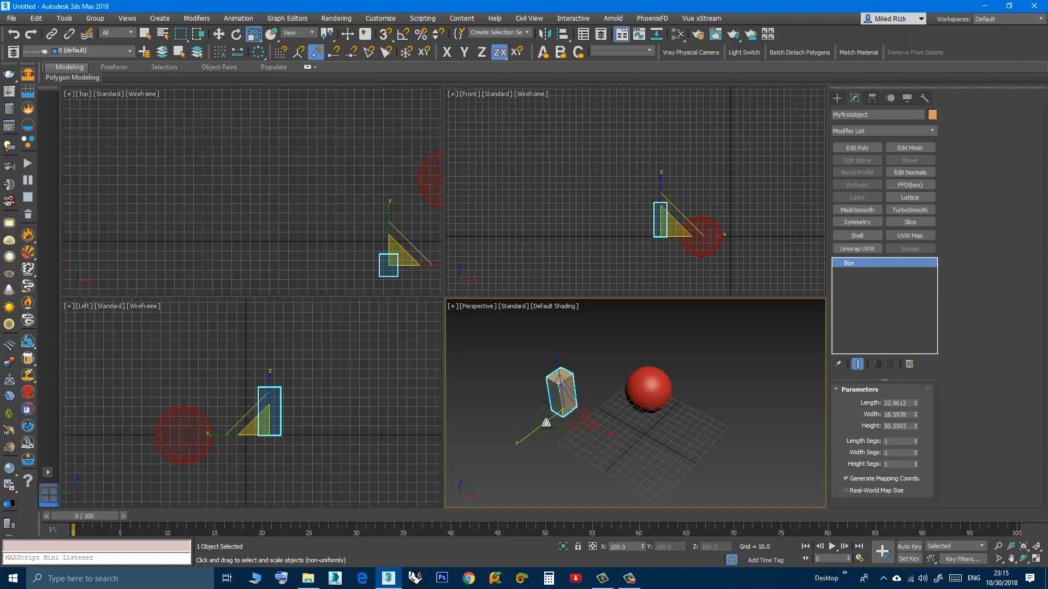
mouse_move(561, 407)
mouse_down()
mouse_move(565, 355)
mouse_move(559, 426)
mouse_up()
right_click(559, 427)
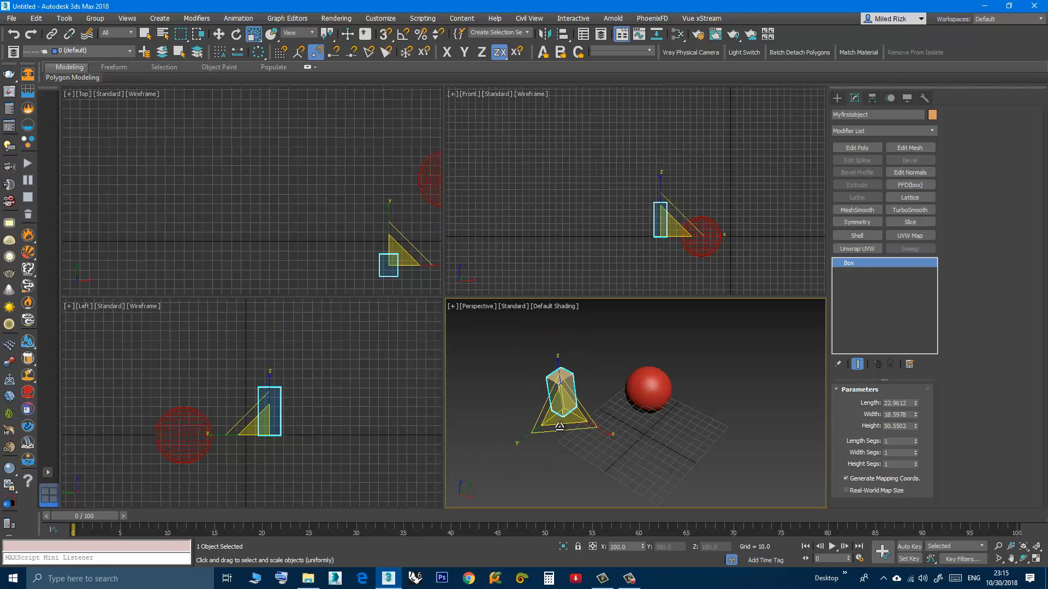
alt+middle_drag(556, 423, 628, 425)
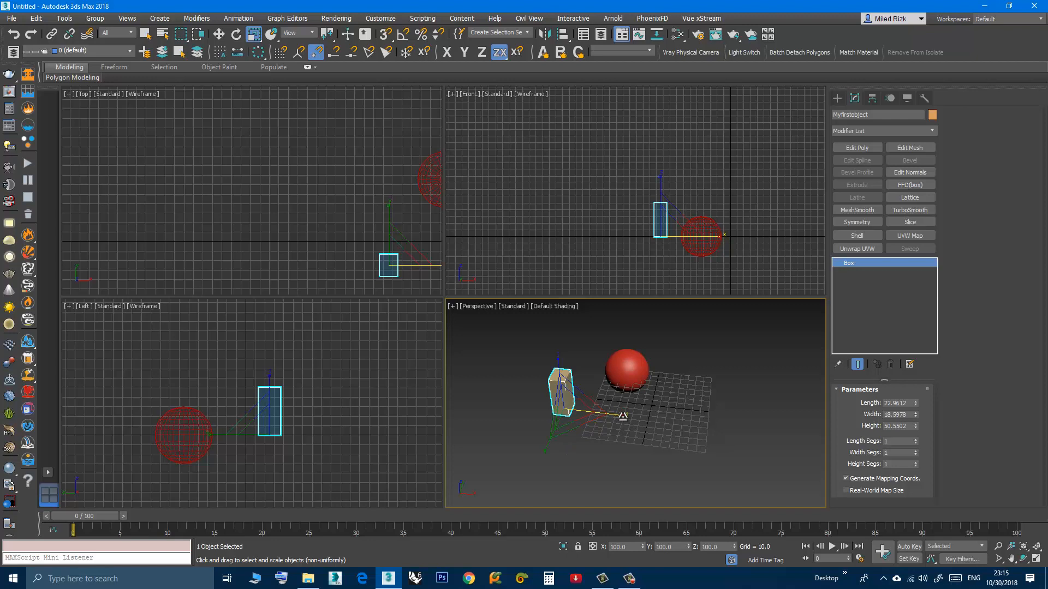
drag(622, 416, 644, 418)
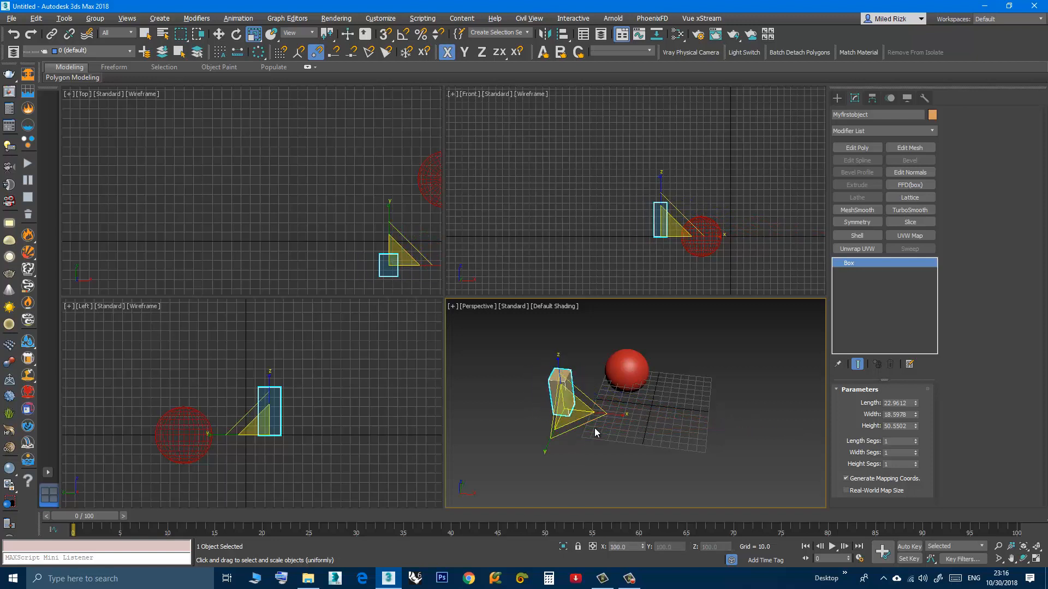
Step: Scale the box to about 89% along the Y axis and about 177% along the Z axis
alt+middle_drag(595, 429, 528, 434)
drag(503, 414, 531, 410)
alt+middle_drag(531, 410, 580, 392)
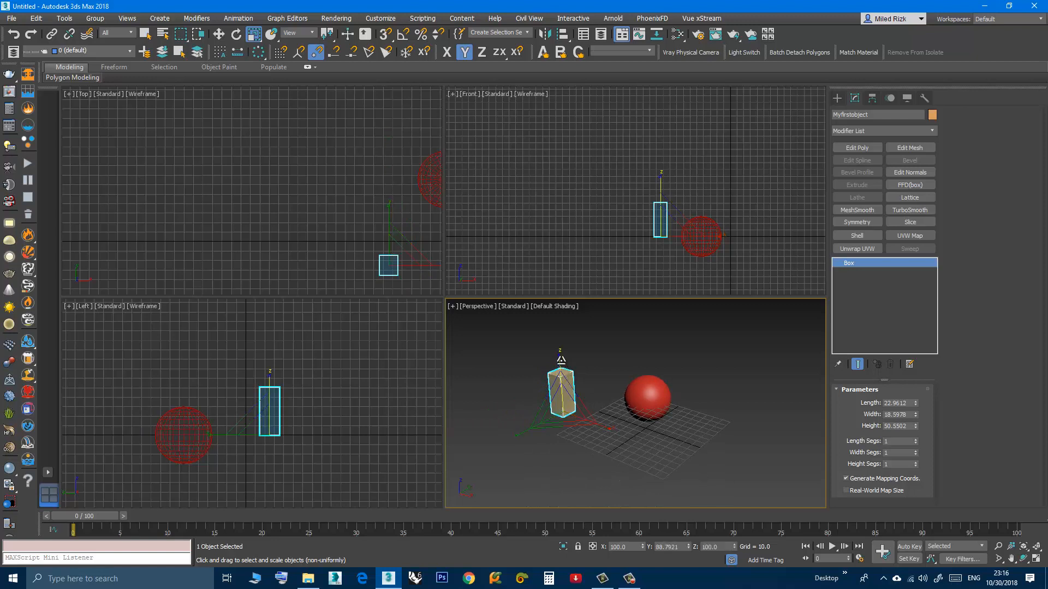
mouse_move(561, 359)
mouse_down()
mouse_move(561, 327)
mouse_move(560, 357)
mouse_up()
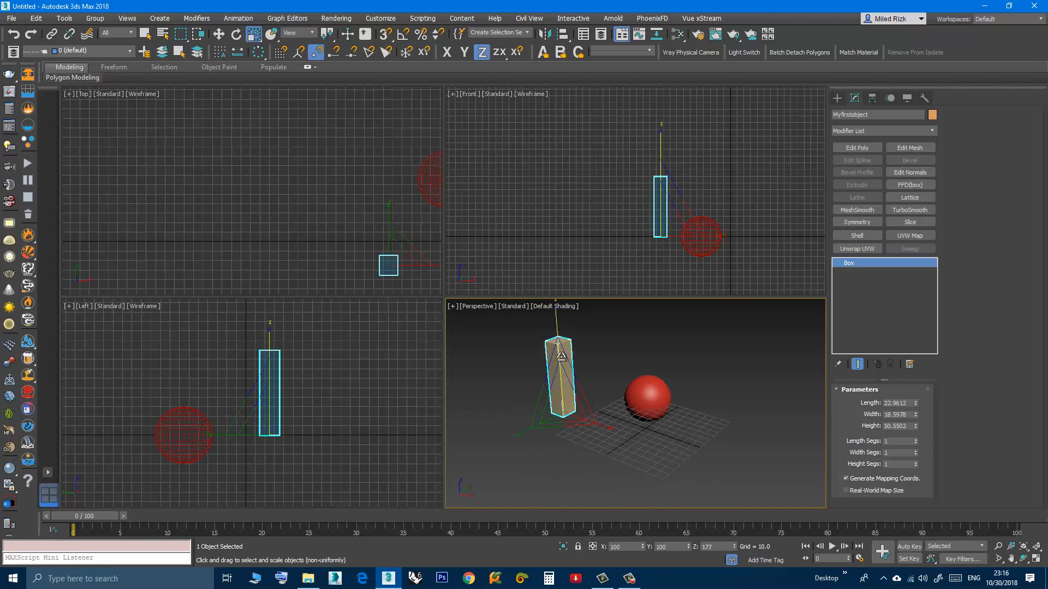
mouse_move(581, 387)
alt+middle_down()
mouse_move(604, 399)
mouse_move(593, 396)
alt+middle_up()
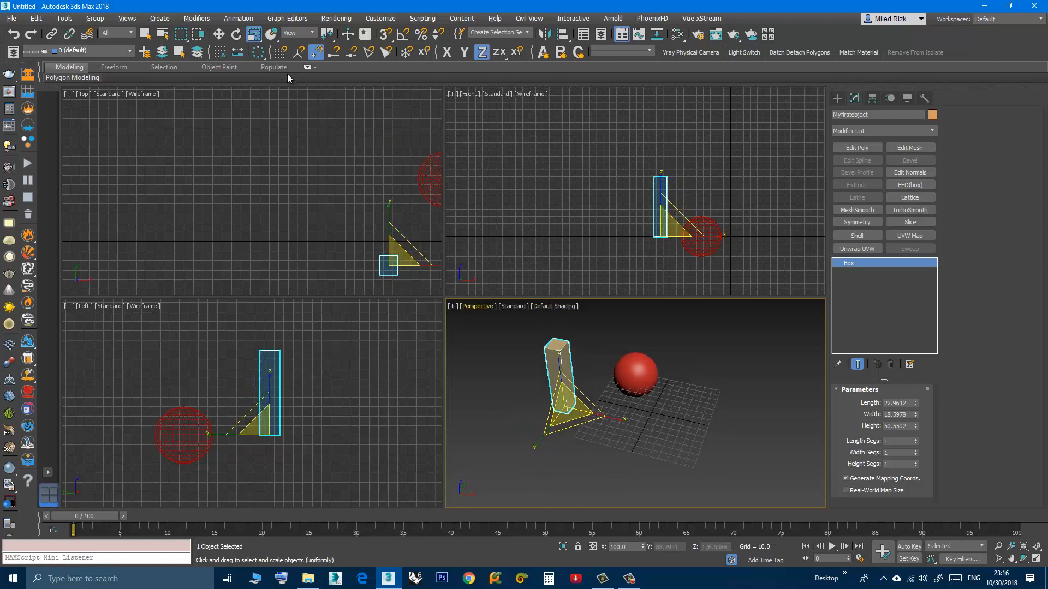
Step: Open the Scale Transform Type-In and set the box's absolute Y and Z scale to 100
right_click(253, 38)
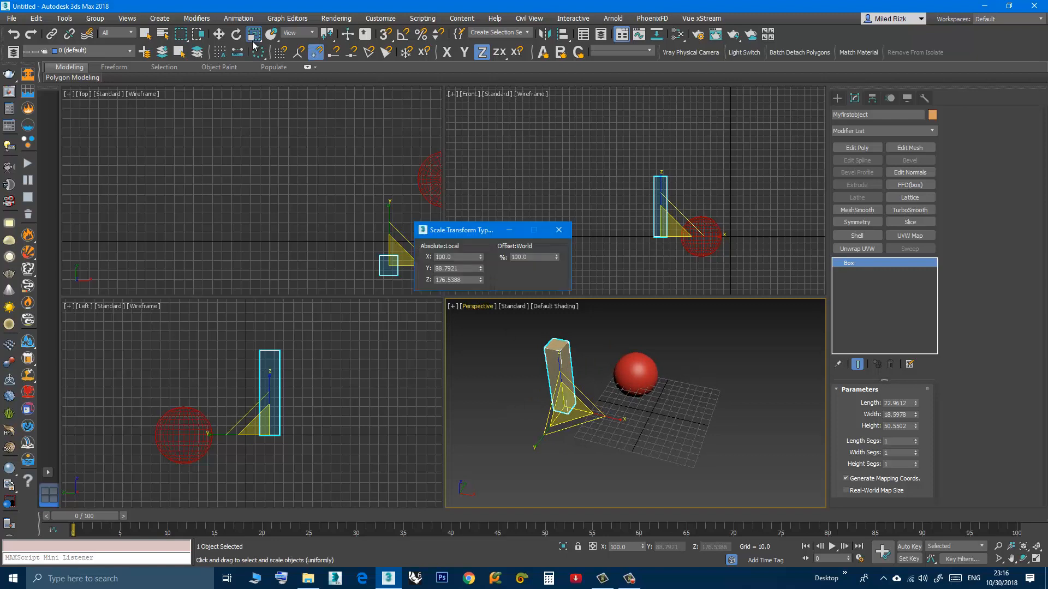
drag(484, 233, 413, 226)
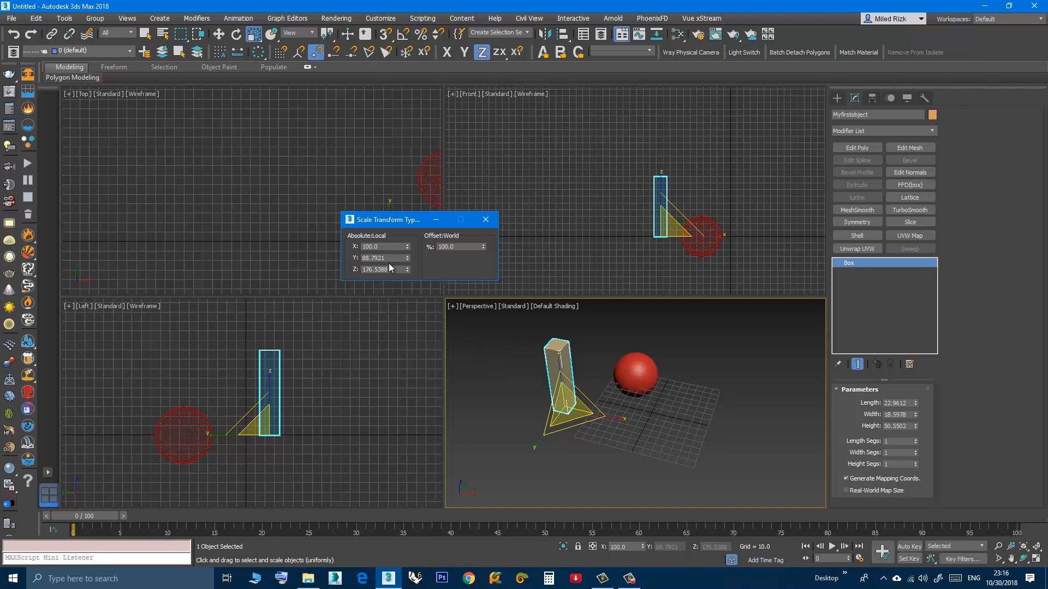
drag(394, 259, 348, 260)
text(100)
key(Return)
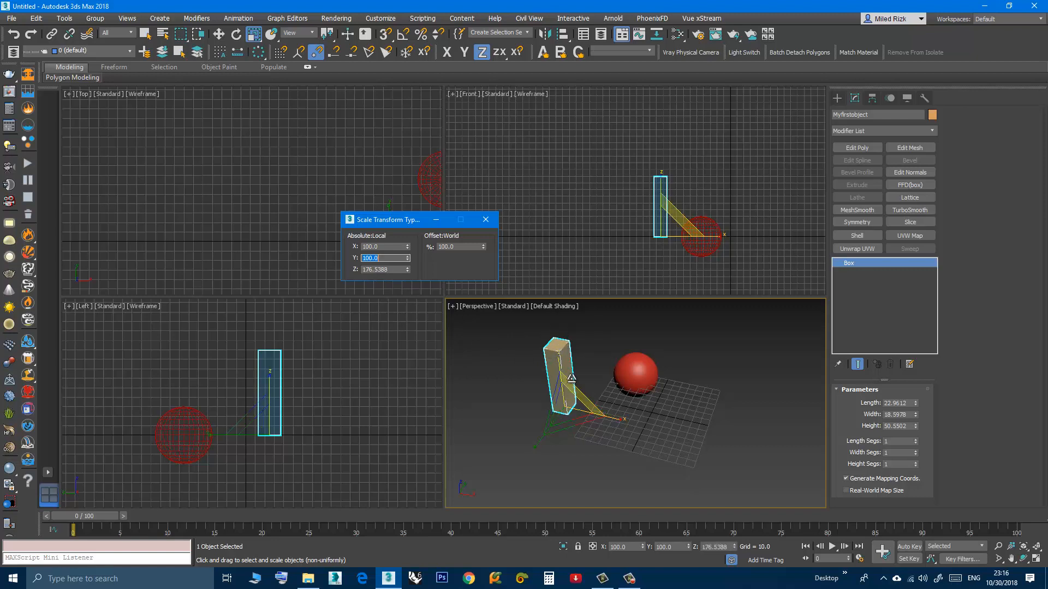
alt+middle_drag(586, 401, 568, 385)
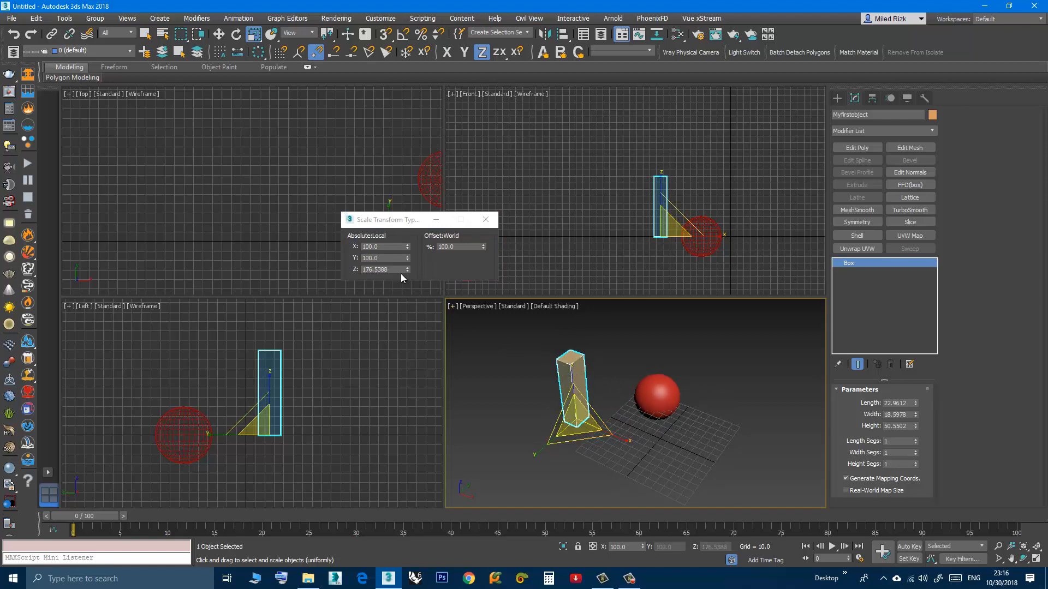
double_click(401, 272)
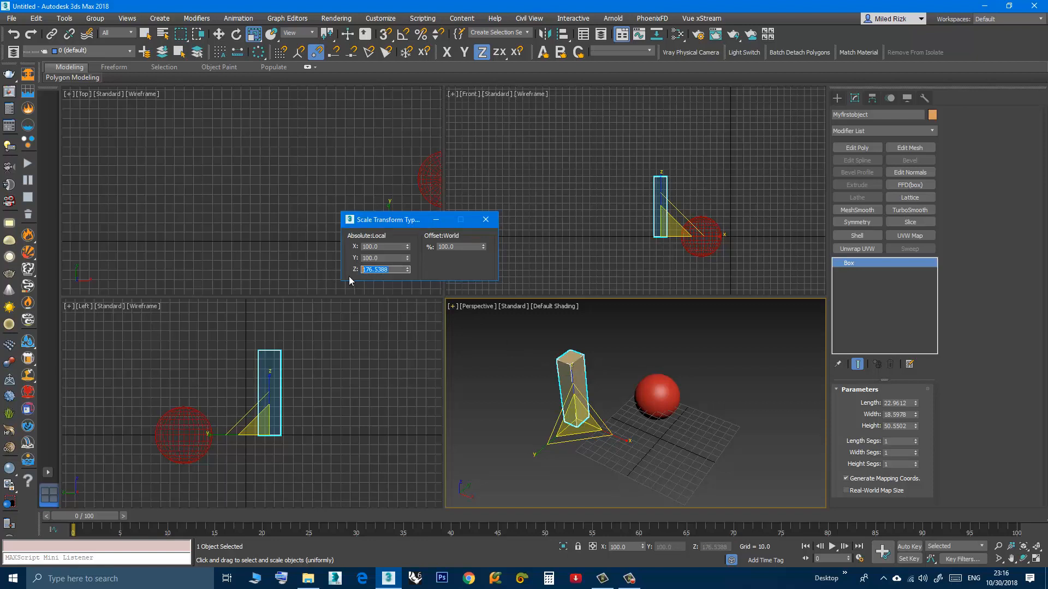
text(100)
key(Return)
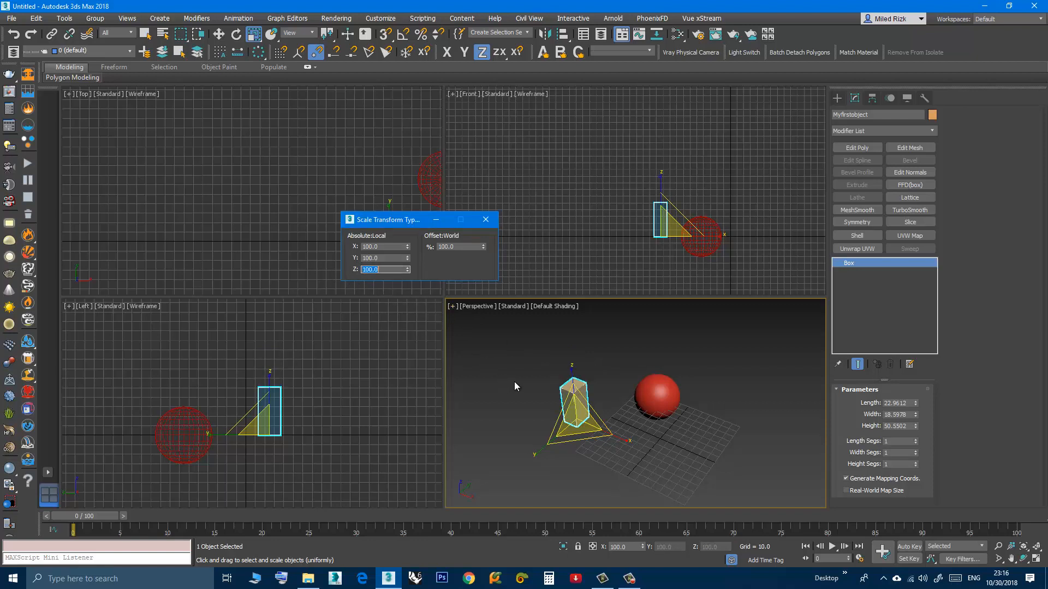
Step: Scale the box uniformly by offset percentages of 110, 120 and 110 in succession
alt+middle_drag(514, 381, 498, 343)
scroll(548, 401, up, 3)
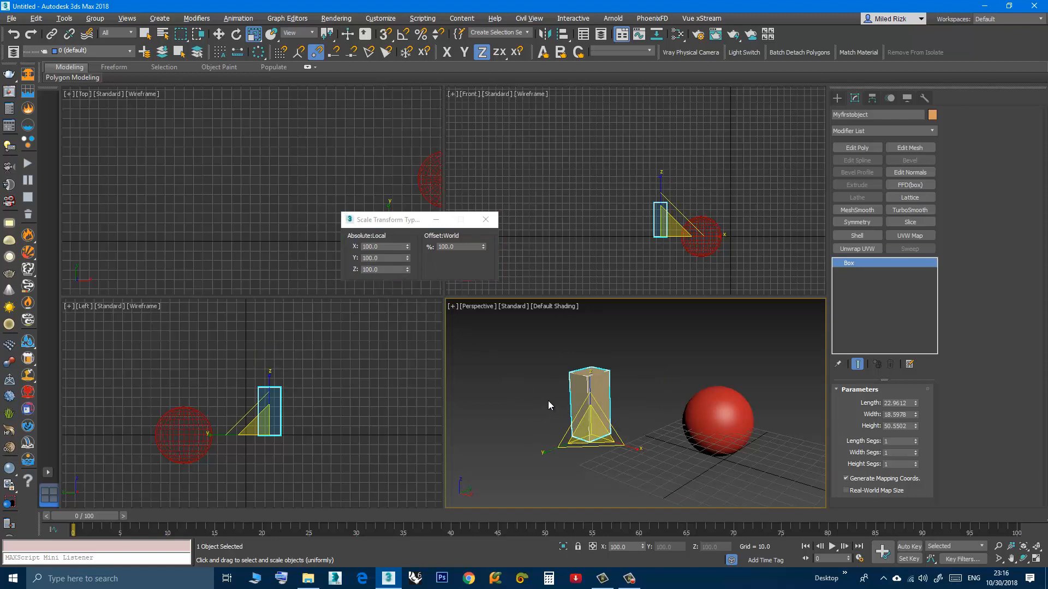
alt+middle_drag(549, 402, 542, 423)
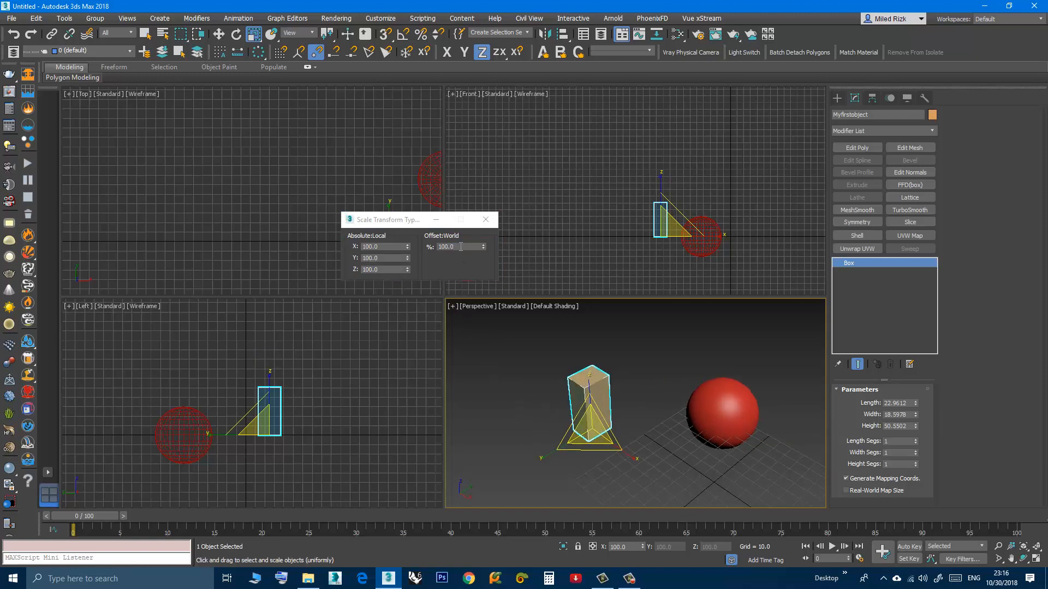
drag(460, 247, 438, 247)
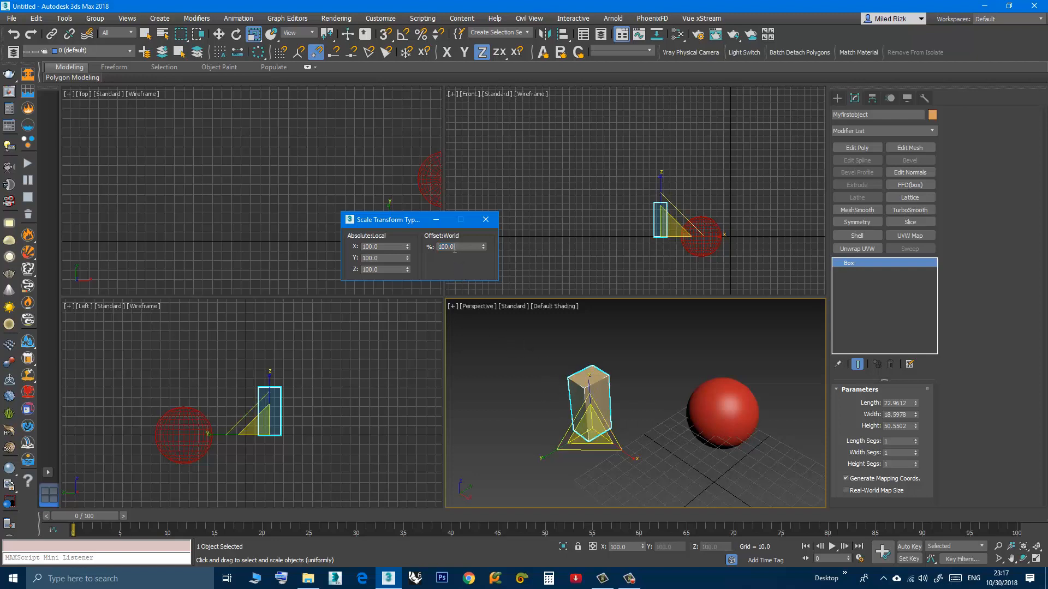
text(110)
key(Return)
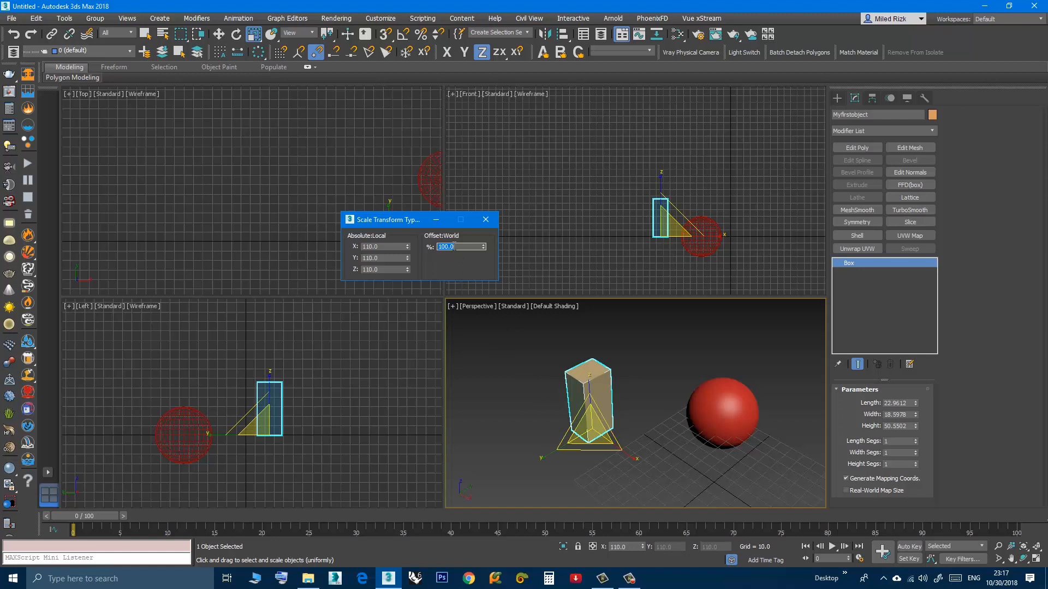
text(120)
key(Return)
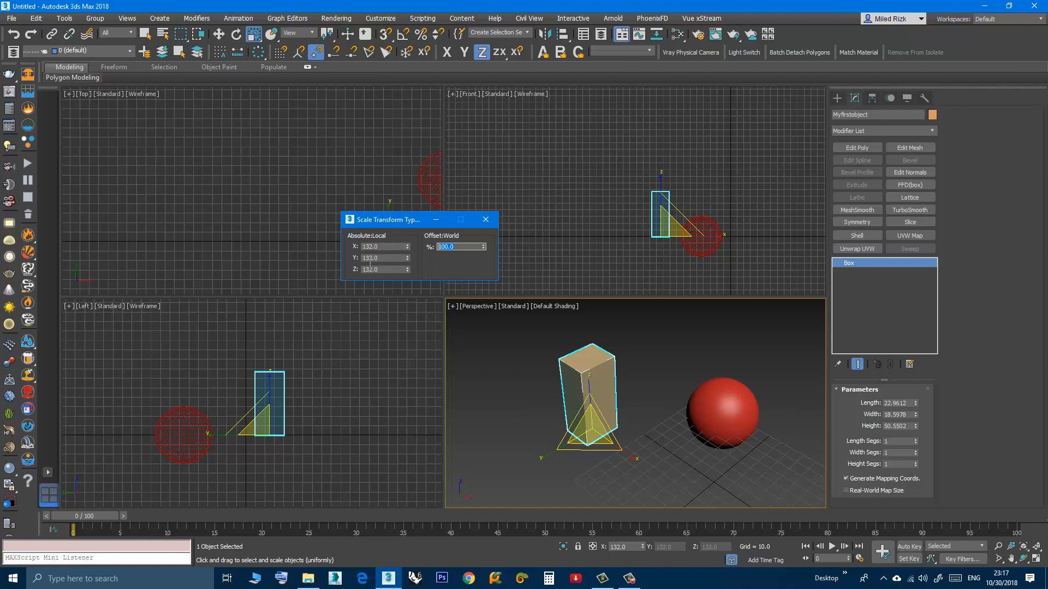
text(110)
key(Return)
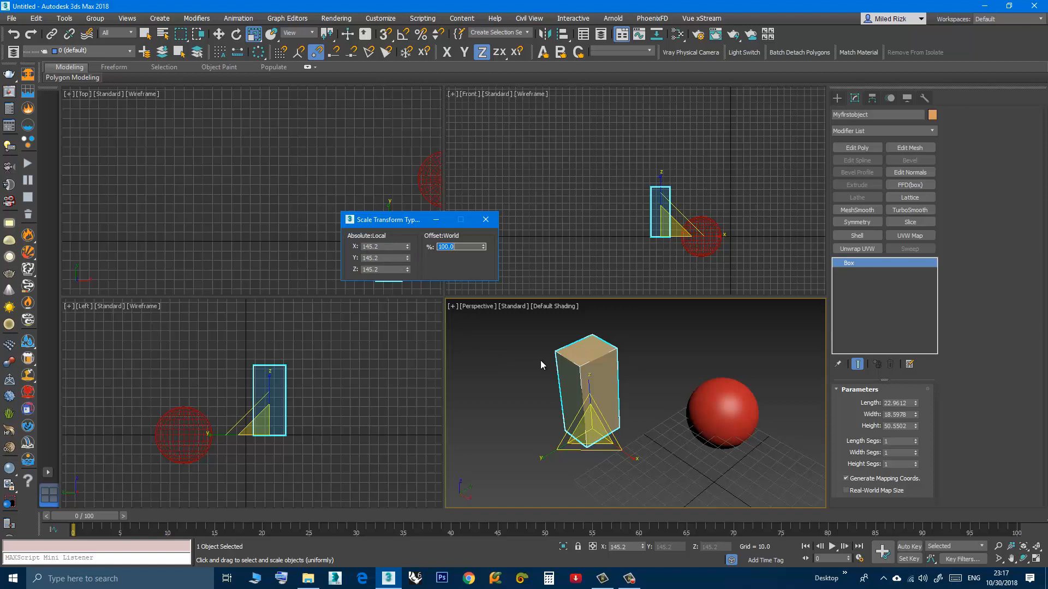
middle_drag(540, 360, 570, 399)
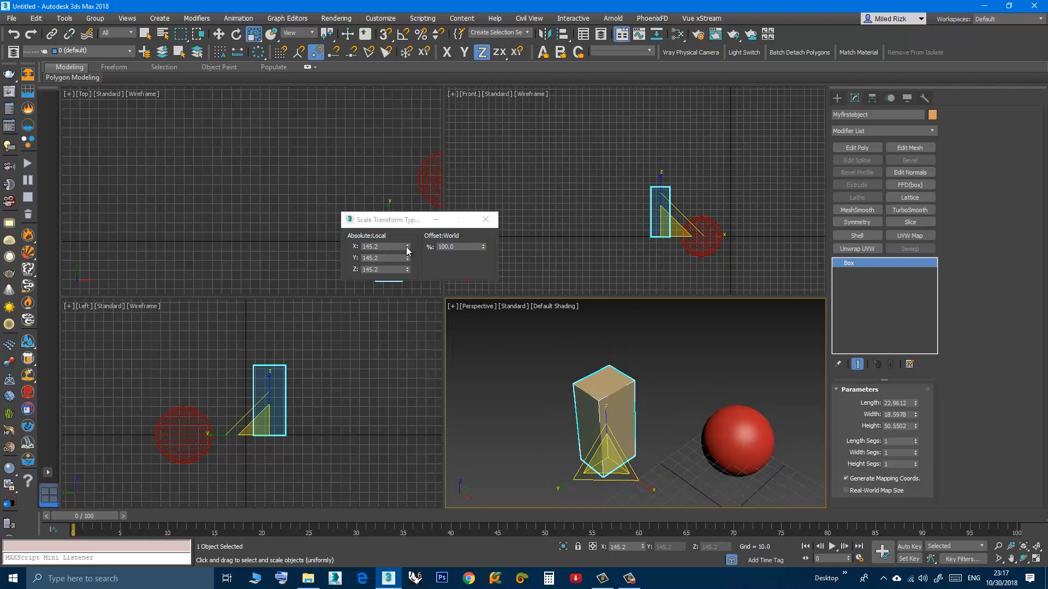
Step: Reset the box's absolute X, Y and Z scale to 100, close the Scale Transform Type-In and deselect the box
click(385, 246)
text(100)
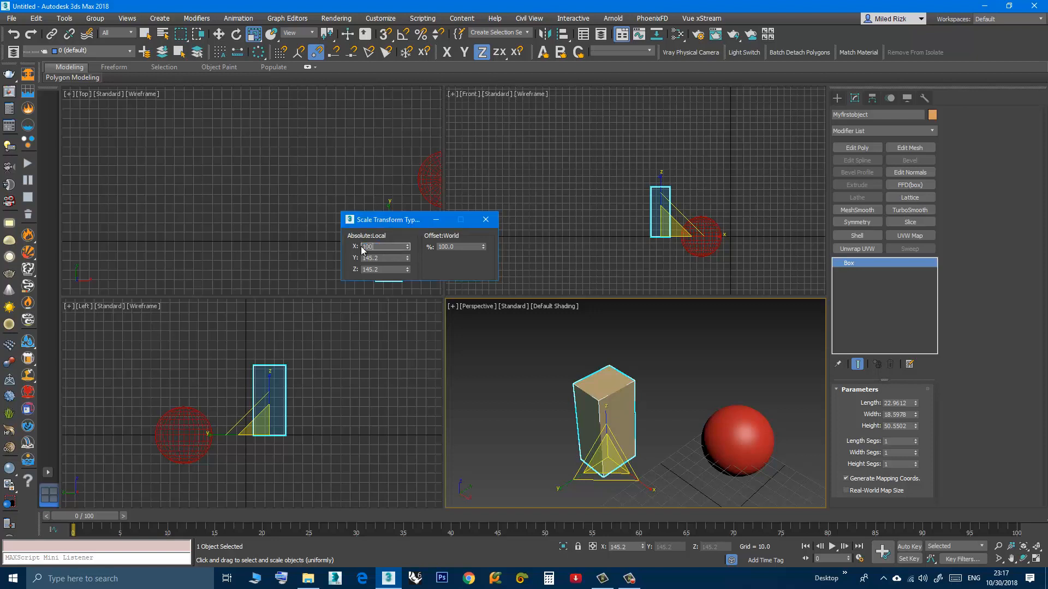
key(Tab)
text(100)
key(Tab)
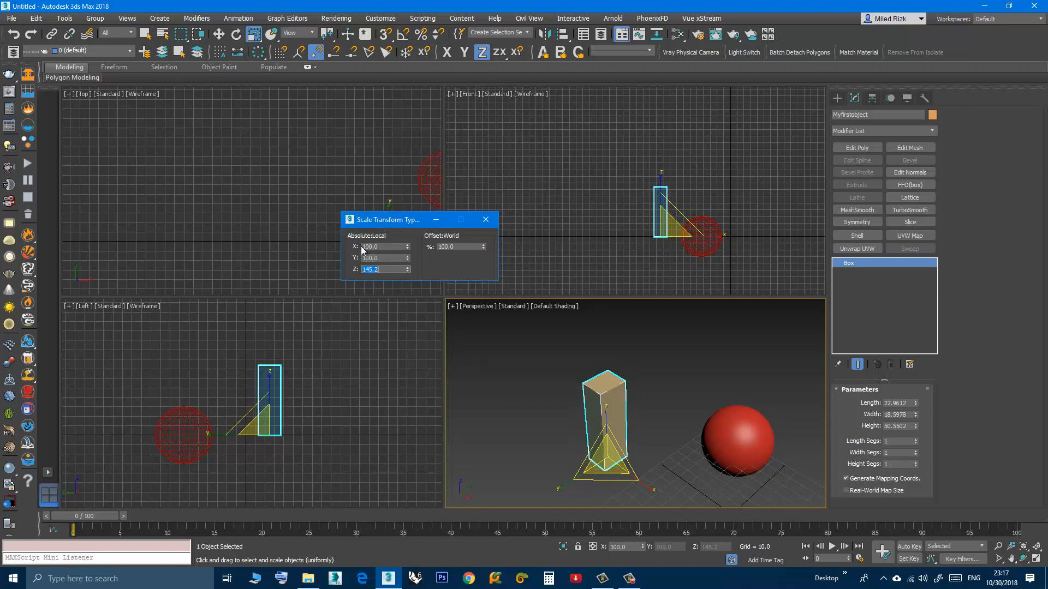
text(100)
key(Return)
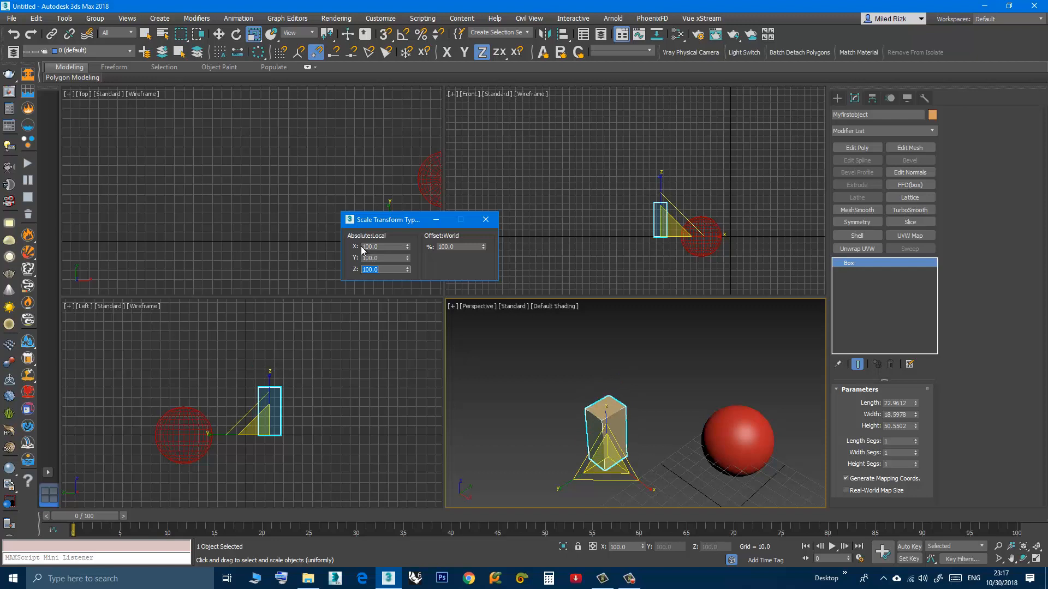
mouse_move(537, 384)
middle_down()
mouse_move(545, 355)
mouse_move(549, 370)
middle_up()
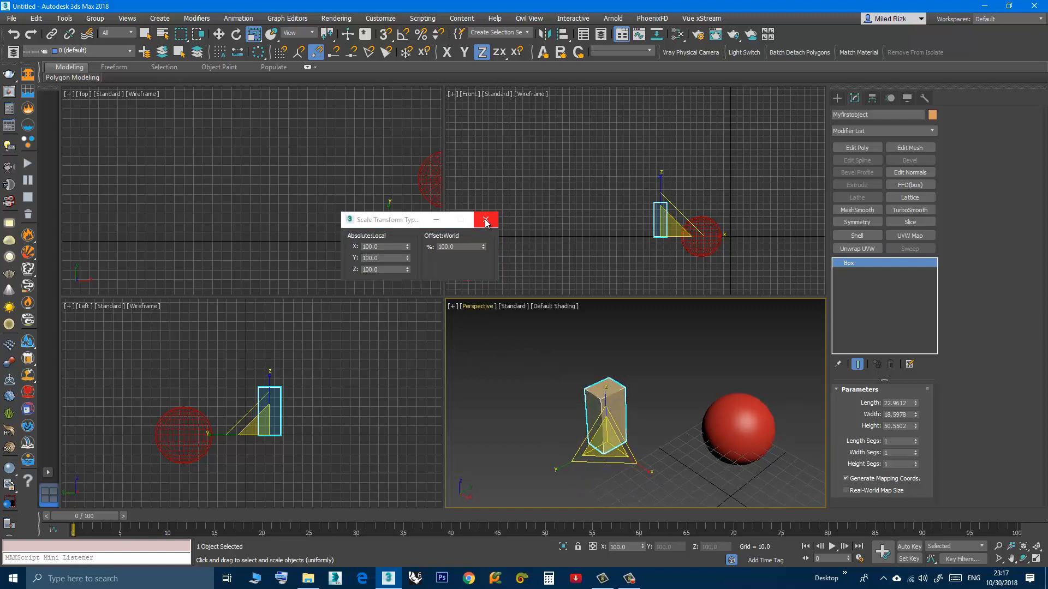
click(486, 221)
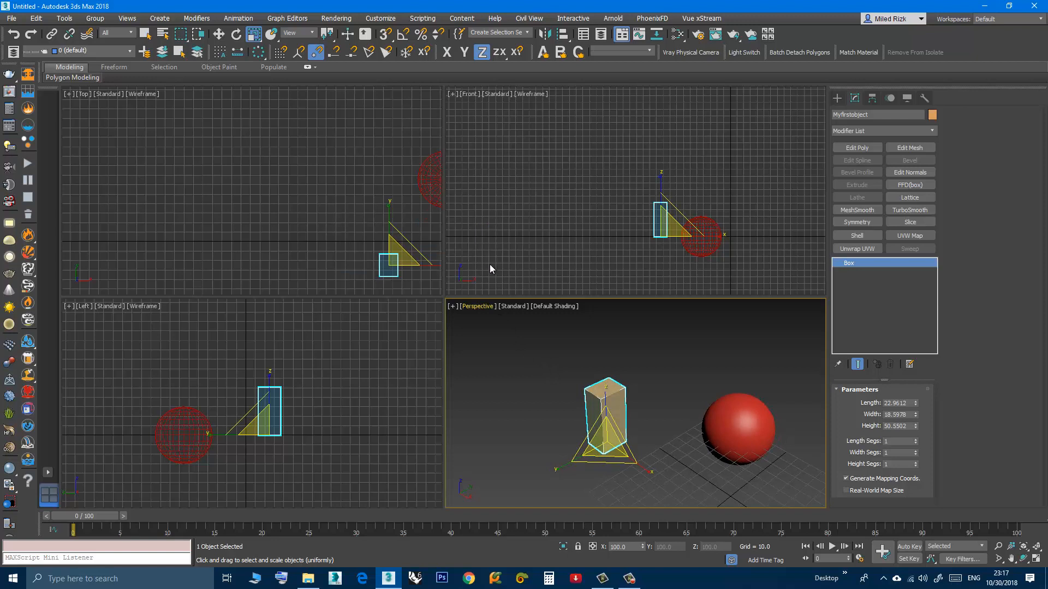
click(547, 392)
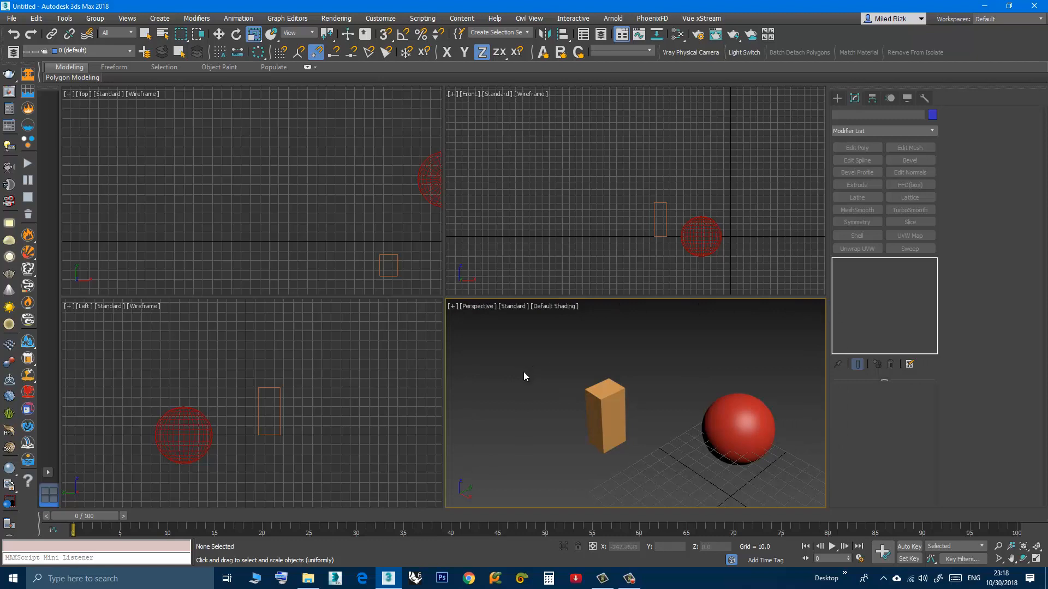
Step: Practise zooming the Perspective view far out and in, and frame all objects with Zoom Extents
scroll(521, 374, down, 10)
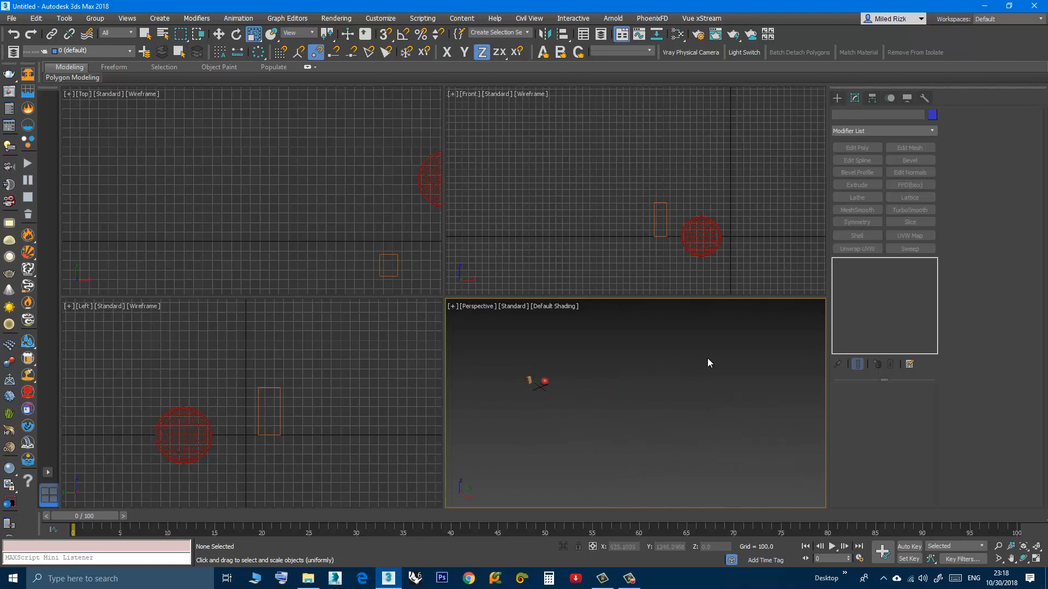
scroll(707, 359, up, 3)
scroll(576, 381, down, 5)
scroll(565, 381, up, 1)
scroll(517, 388, up, 3)
scroll(571, 389, down, 5)
scroll(764, 395, up, 5)
scroll(605, 393, down, 5)
middle_drag(473, 386, 478, 386)
key(z)
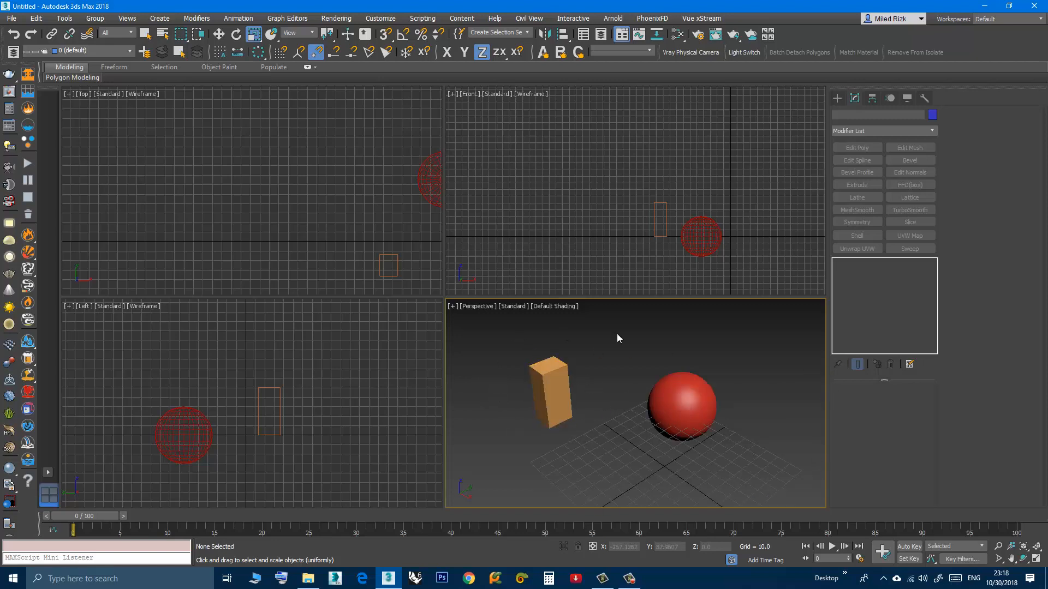
Step: Frame the selected sphere in the Perspective view, deselect it and bring both objects back into view
click(684, 399)
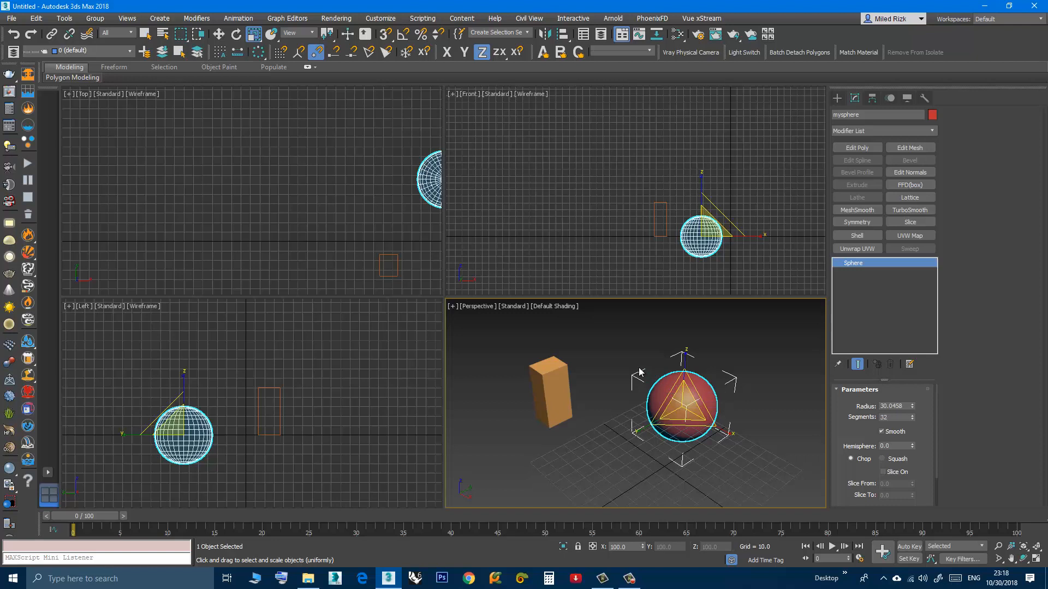
key(z)
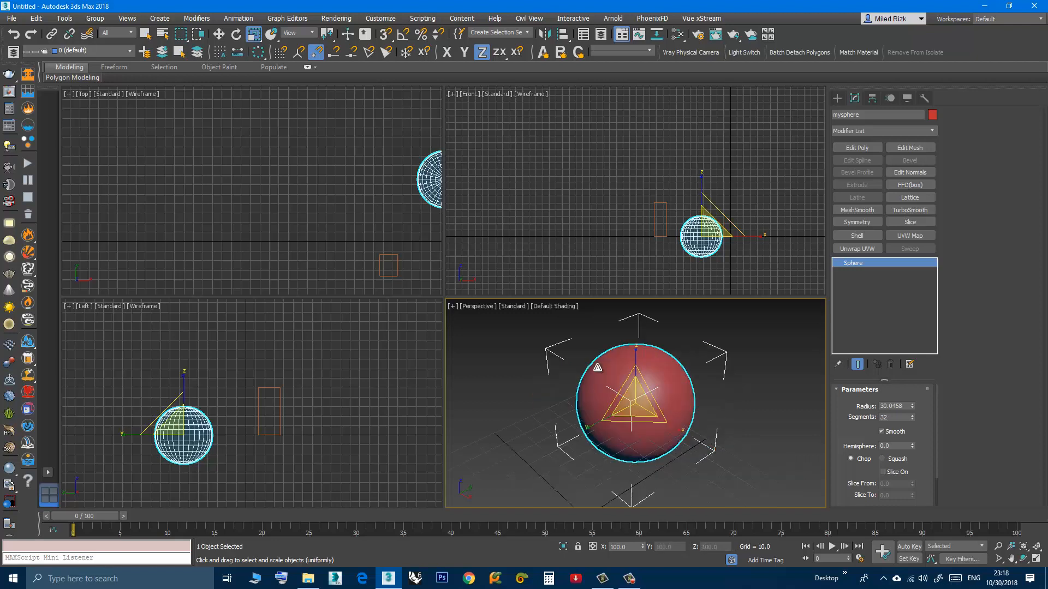
click(753, 431)
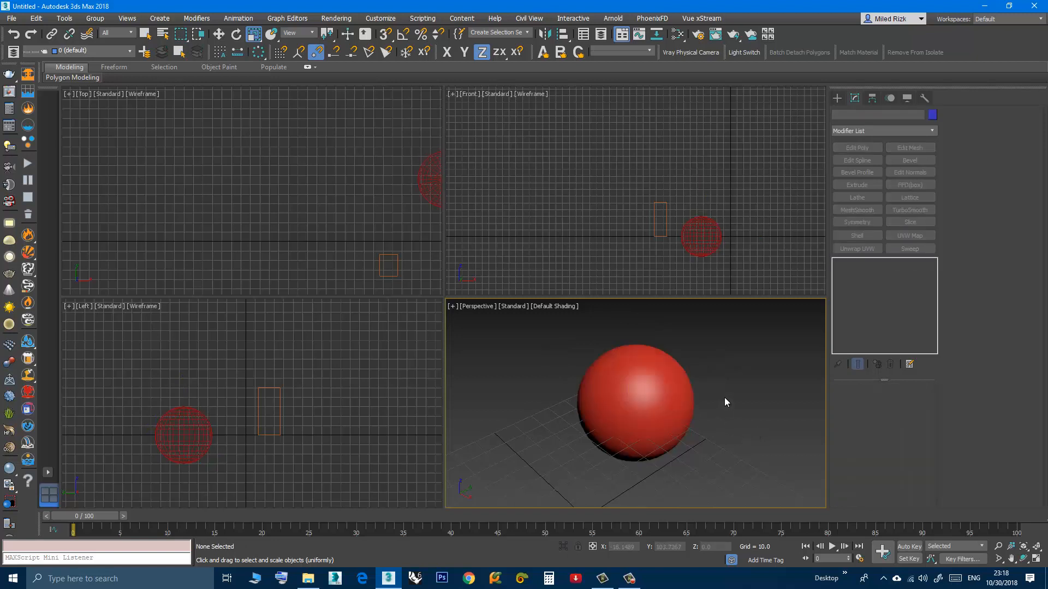
scroll(725, 402, down, 3)
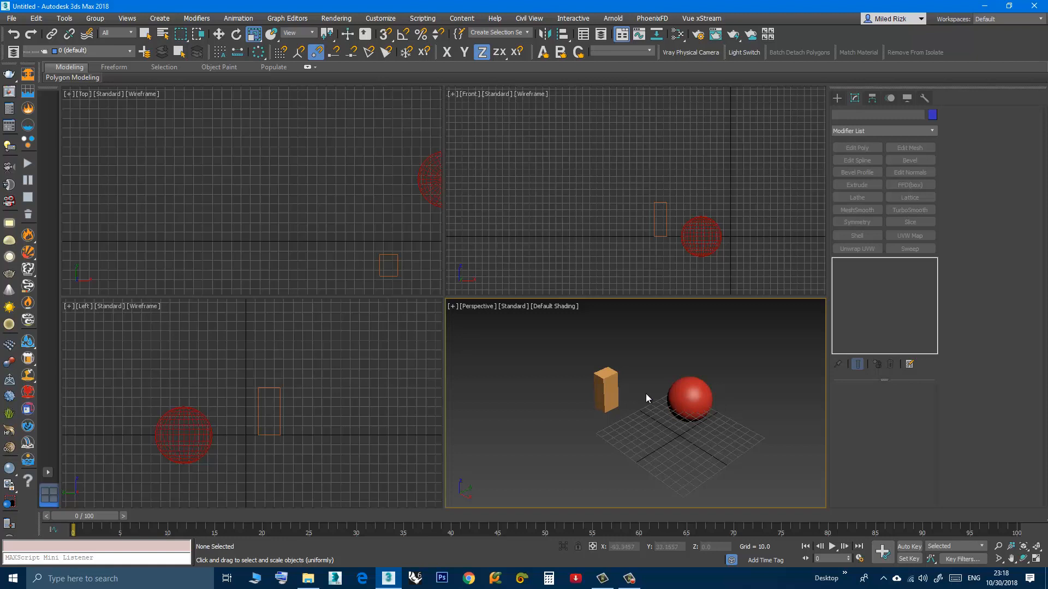
scroll(646, 394, up, 2)
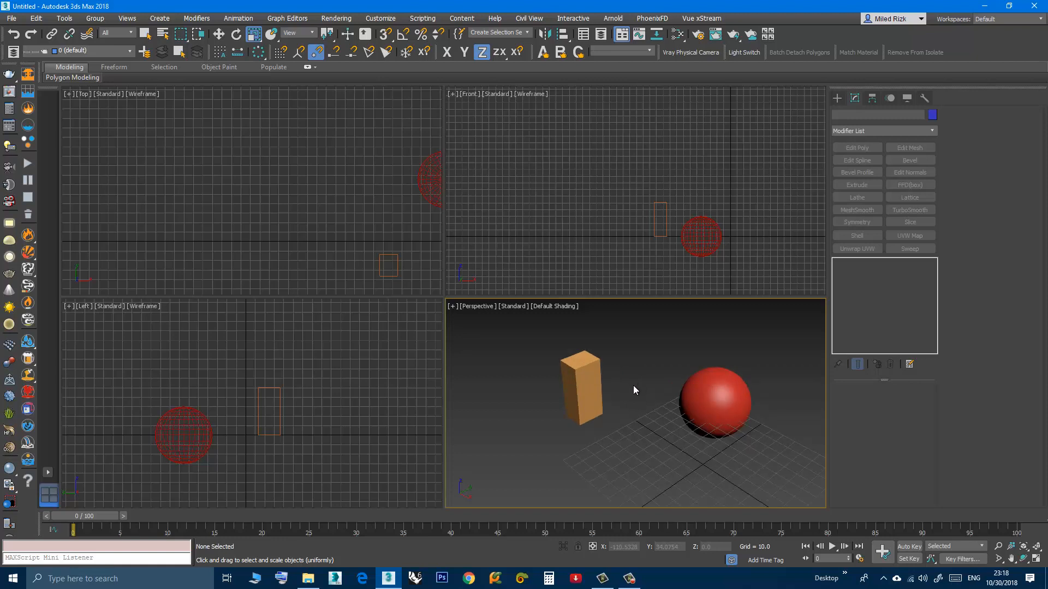
middle_drag(633, 391, 627, 408)
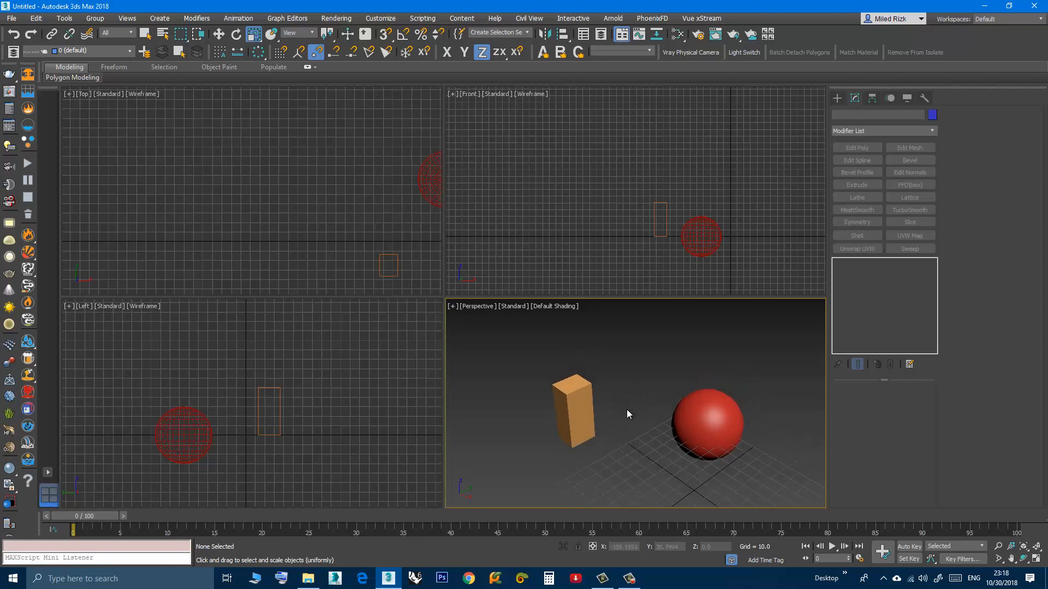
scroll(659, 440, up, 2)
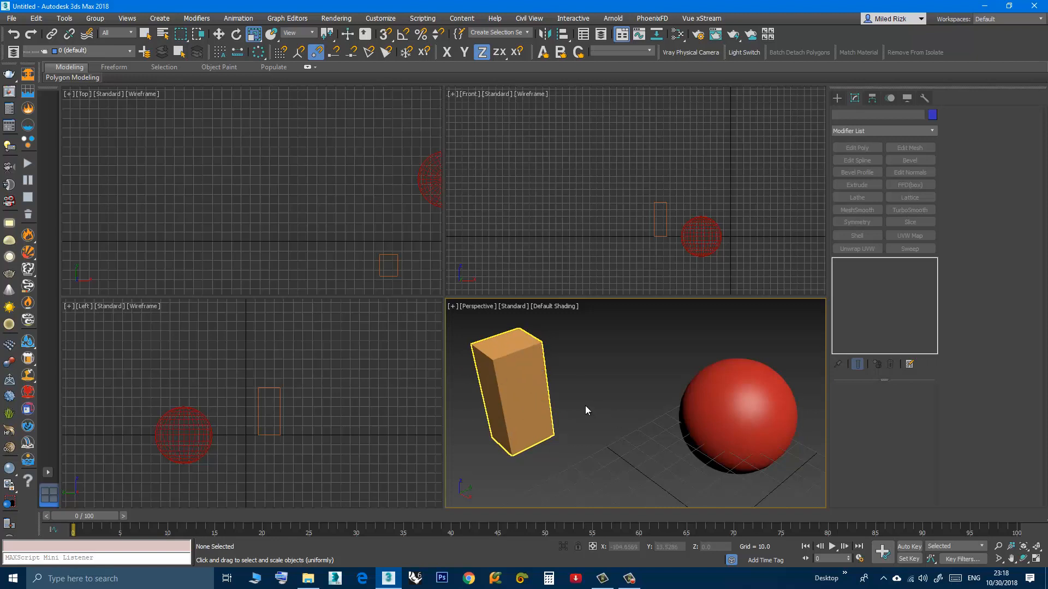
middle_drag(591, 391, 593, 395)
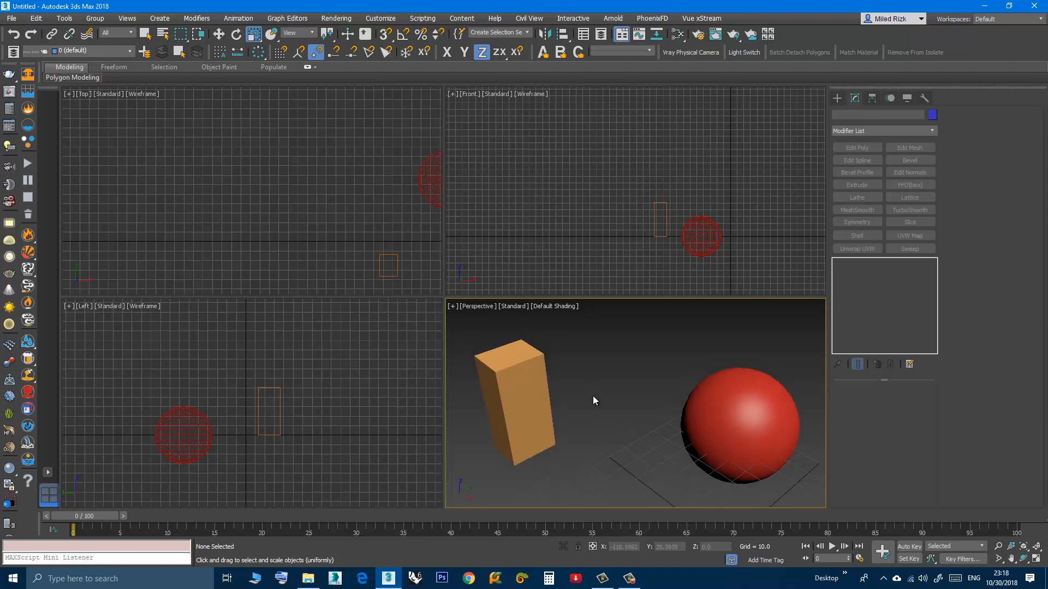
Step: Switch the Perspective view to wireframe and back to shaded, and turn on edged faces to inspect both objects
key(F3)
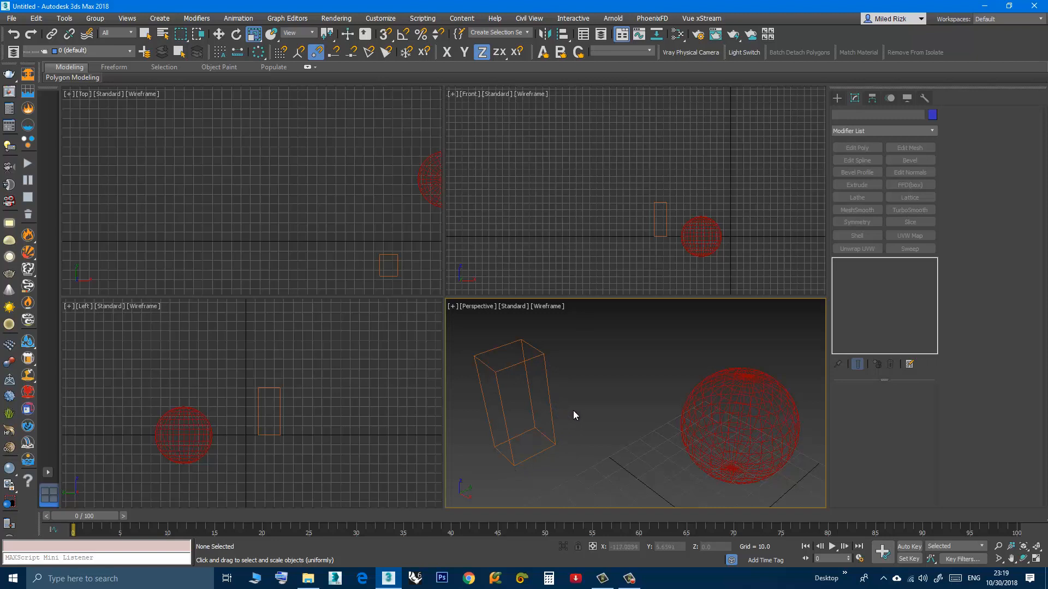
key(F3)
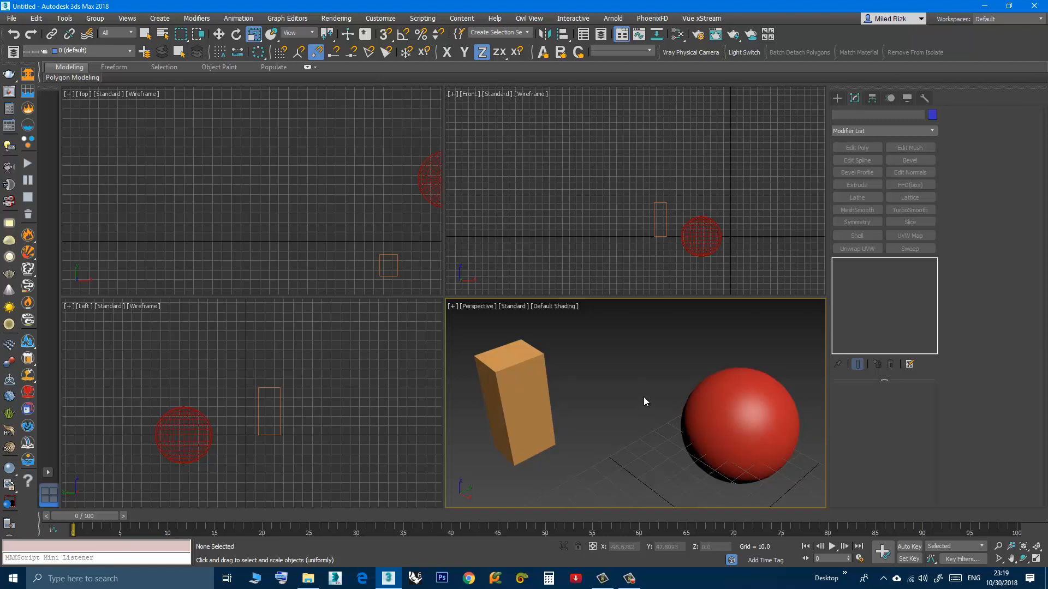
key(F4)
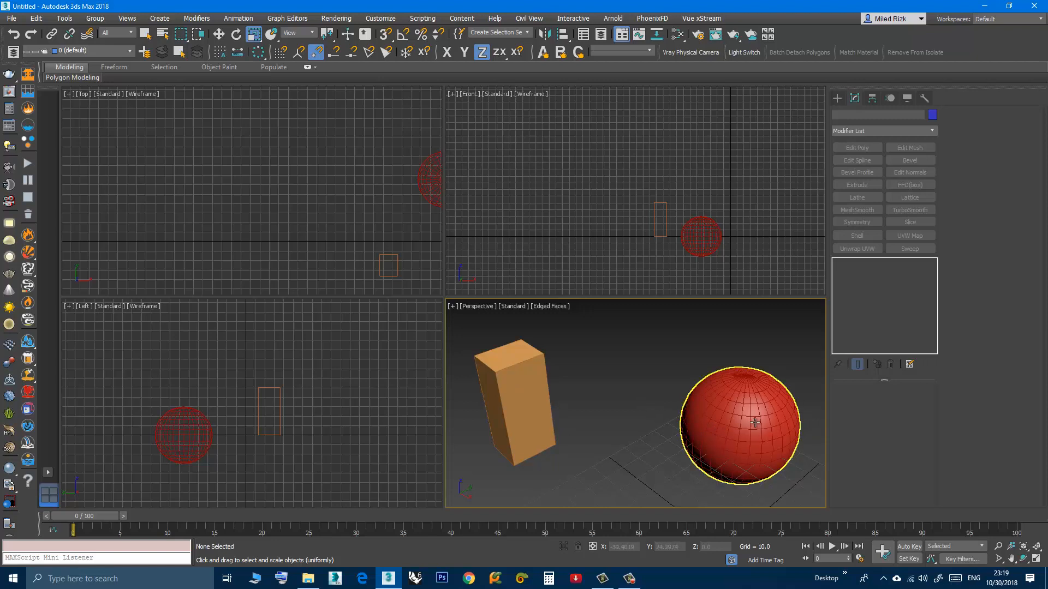
scroll(755, 422, up, 3)
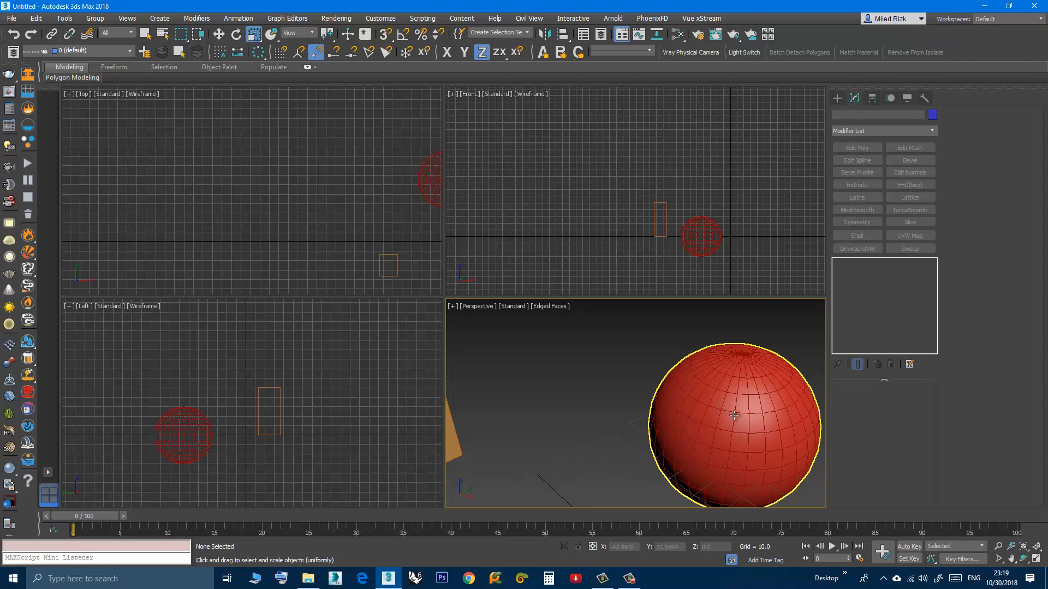
scroll(710, 419, down, 2)
scroll(598, 436, down, 3)
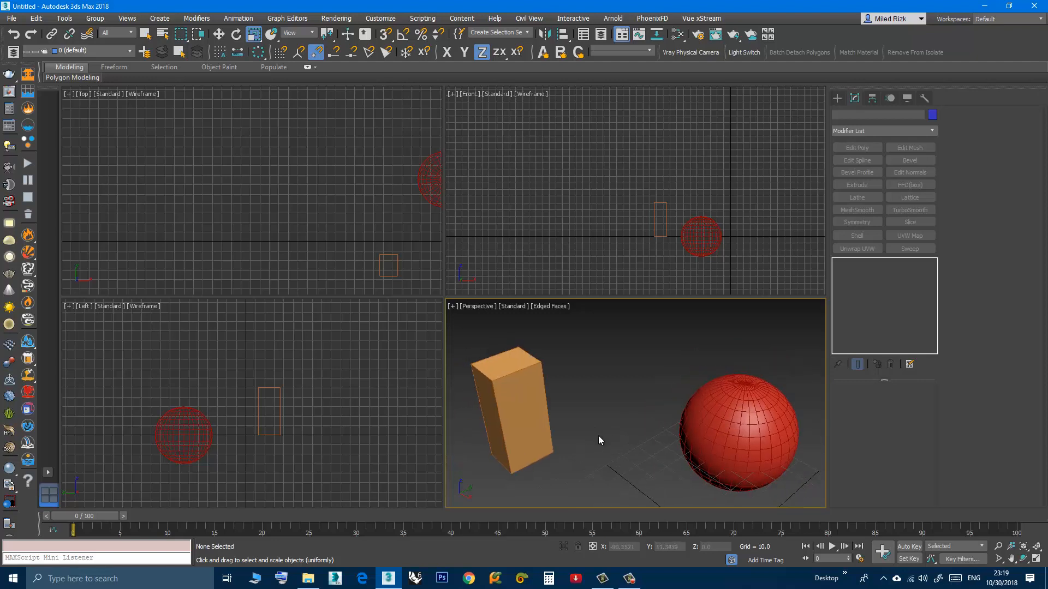
scroll(600, 437, up, 3)
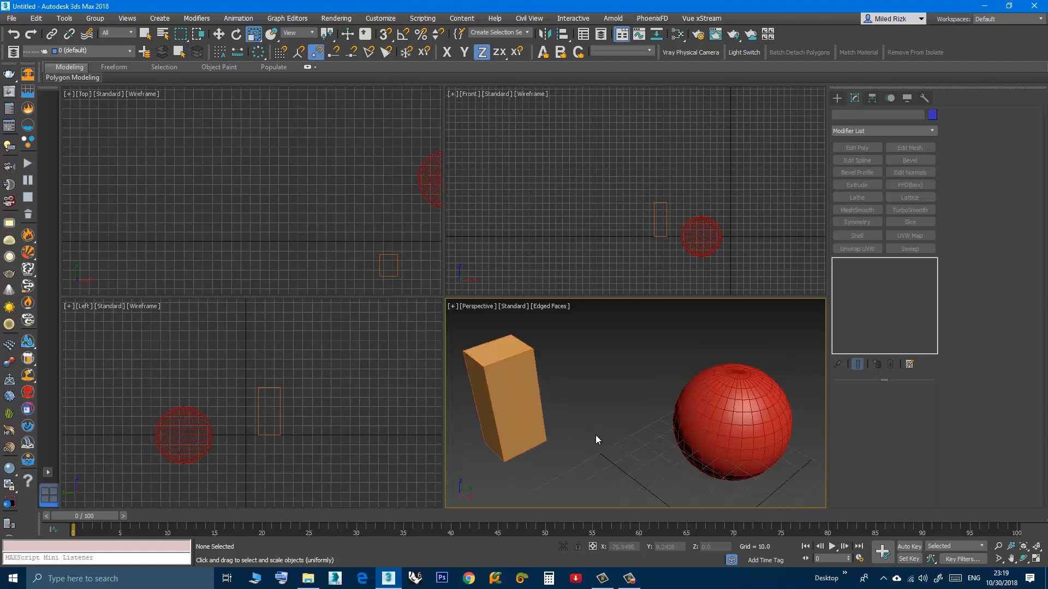
Step: Select the box and the sphere in turn, and increase the sphere's radius to about 31.85
click(507, 384)
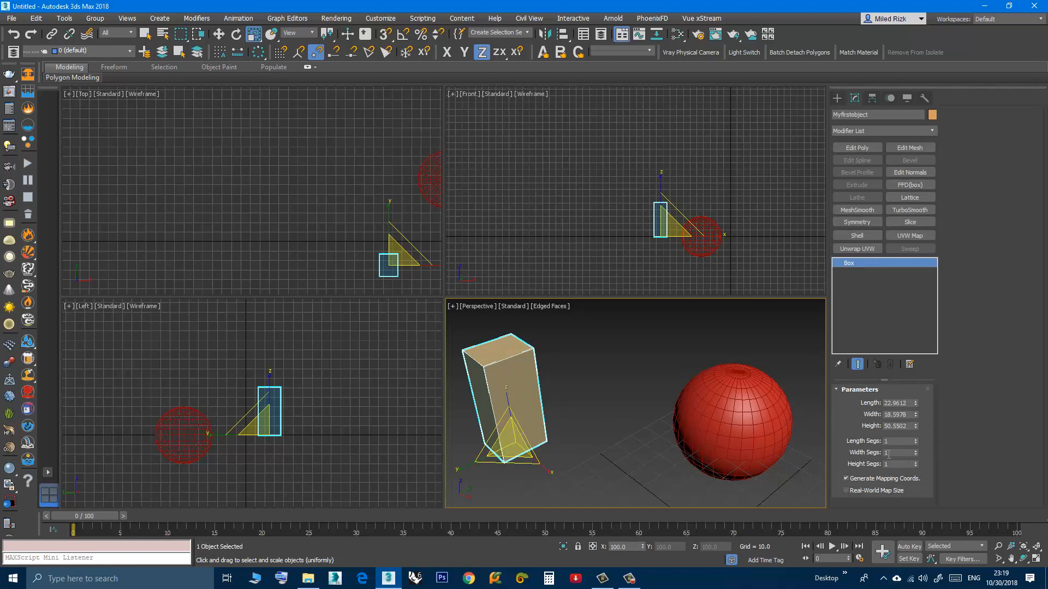
click(719, 416)
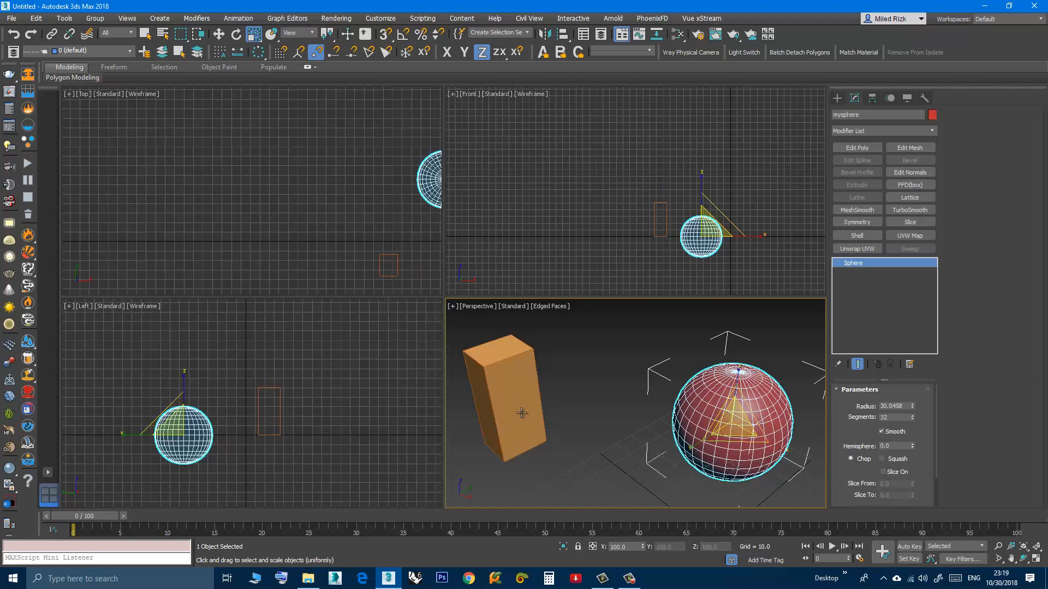
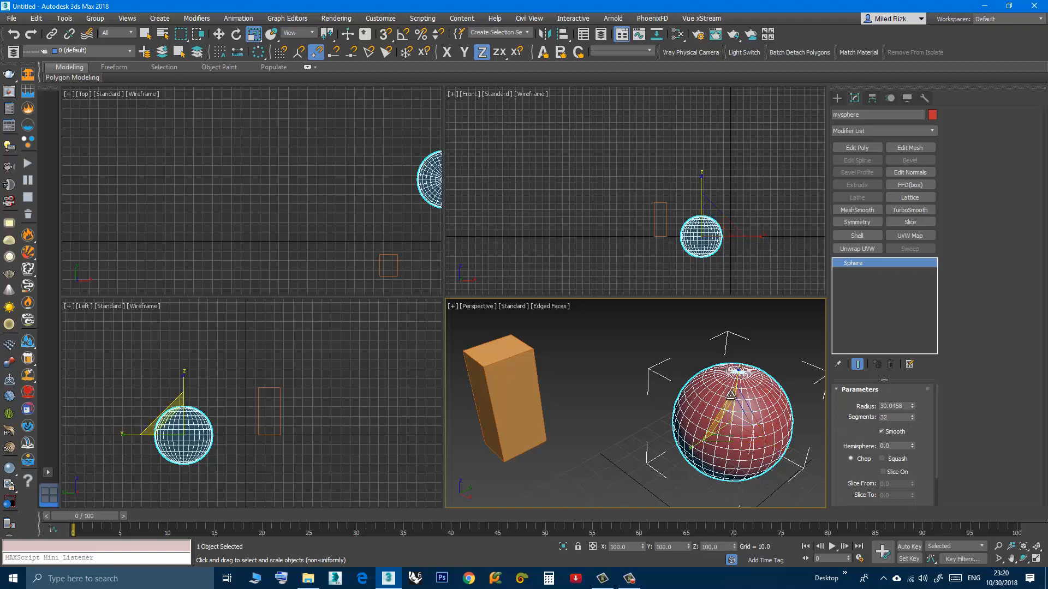
mouse_move(912, 406)
mouse_down()
mouse_move(912, 376)
mouse_move(911, 401)
mouse_up()
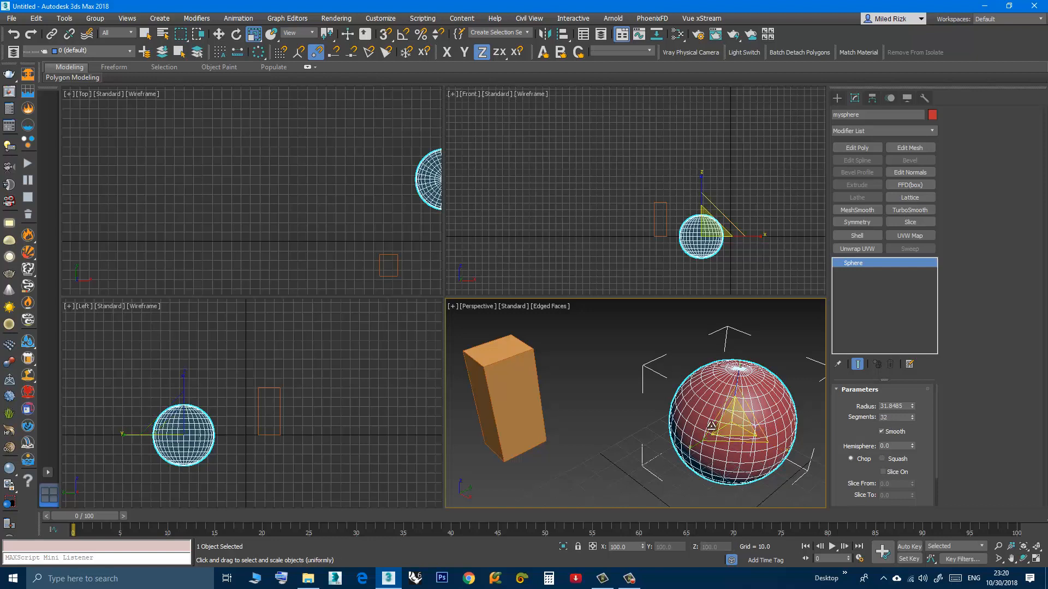
Step: Reduce the sphere's segments to 17 and examine its coarser outline up close
drag(911, 419, 911, 428)
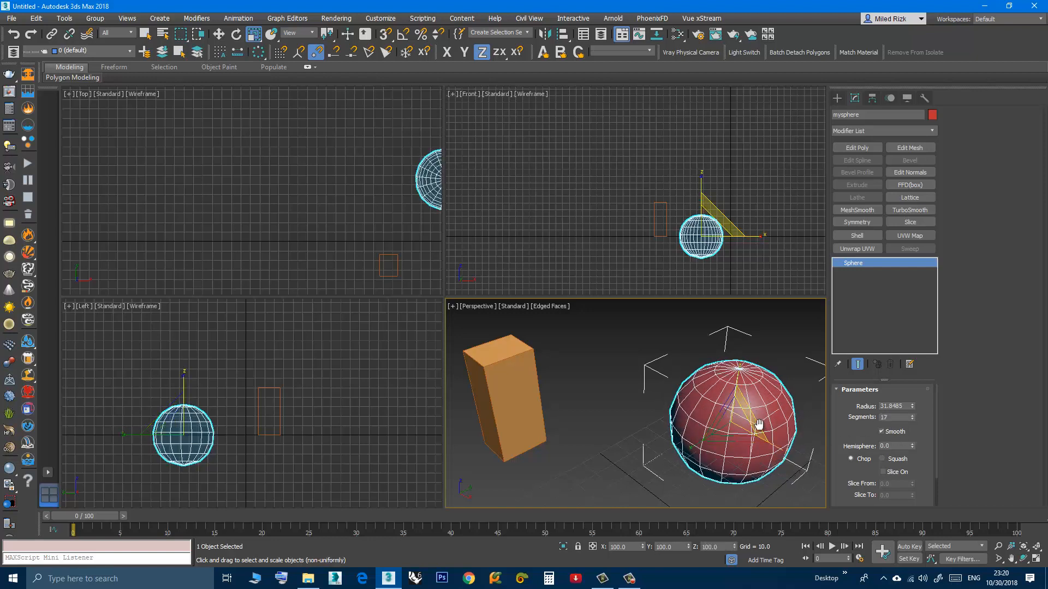
key(z)
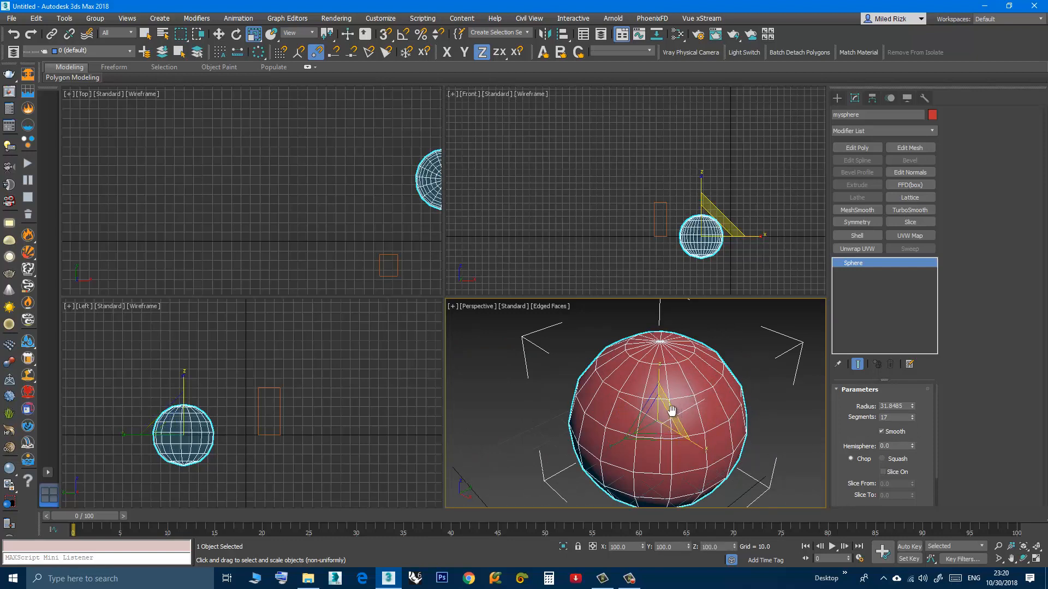
middle_drag(674, 412, 638, 408)
alt+middle_drag(638, 408, 670, 384)
scroll(670, 384, up, 5)
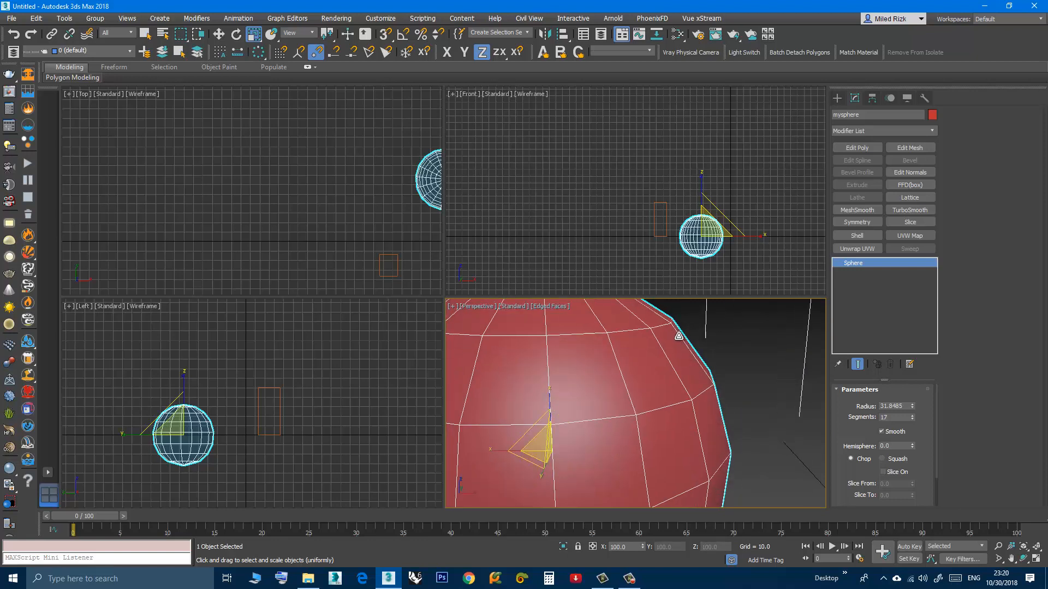
alt+middle_drag(666, 379, 677, 401)
scroll(674, 400, down, 4)
scroll(677, 401, down, 3)
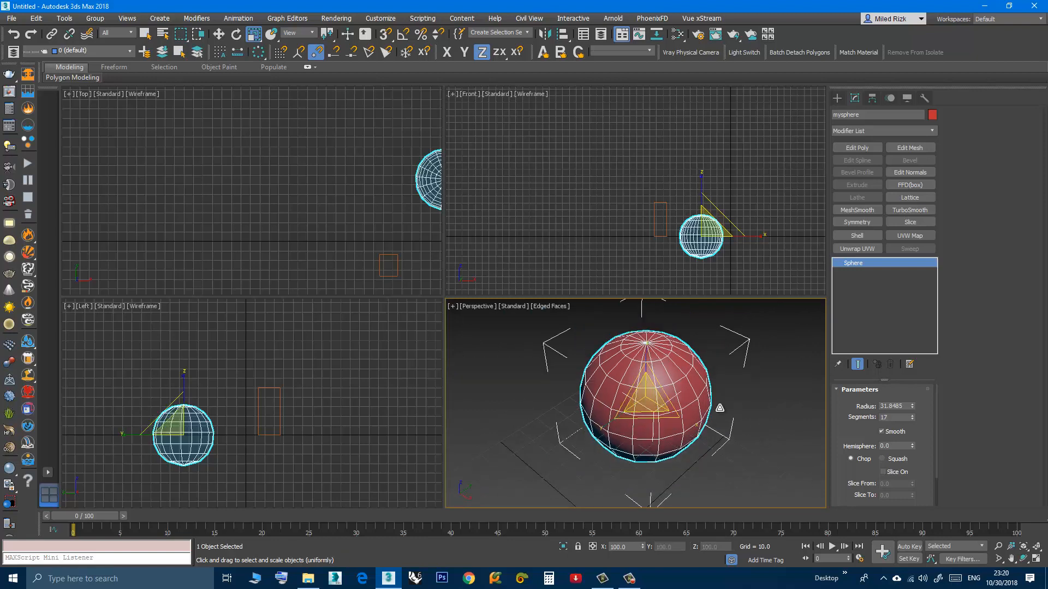
Step: Increase the sphere's segment count to smooth its outline, and deselect it
drag(915, 421, 915, 409)
click(748, 428)
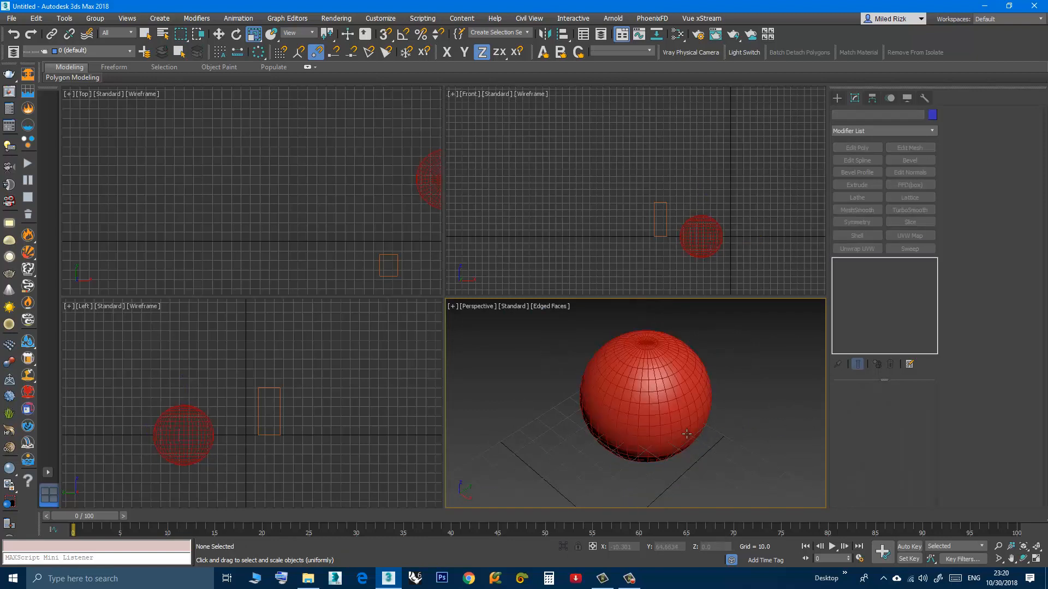
middle_drag(684, 409, 801, 429)
scroll(650, 426, down, 3)
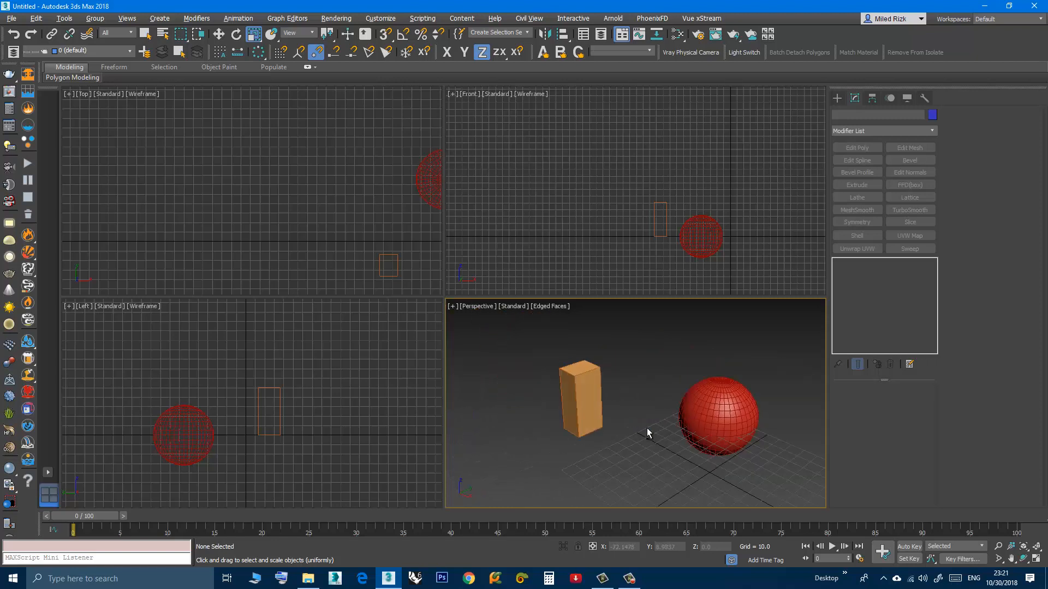
Step: Select the box and set its height segments to 5
alt+middle_drag(646, 427, 680, 429)
scroll(586, 418, up, 2)
click(586, 418)
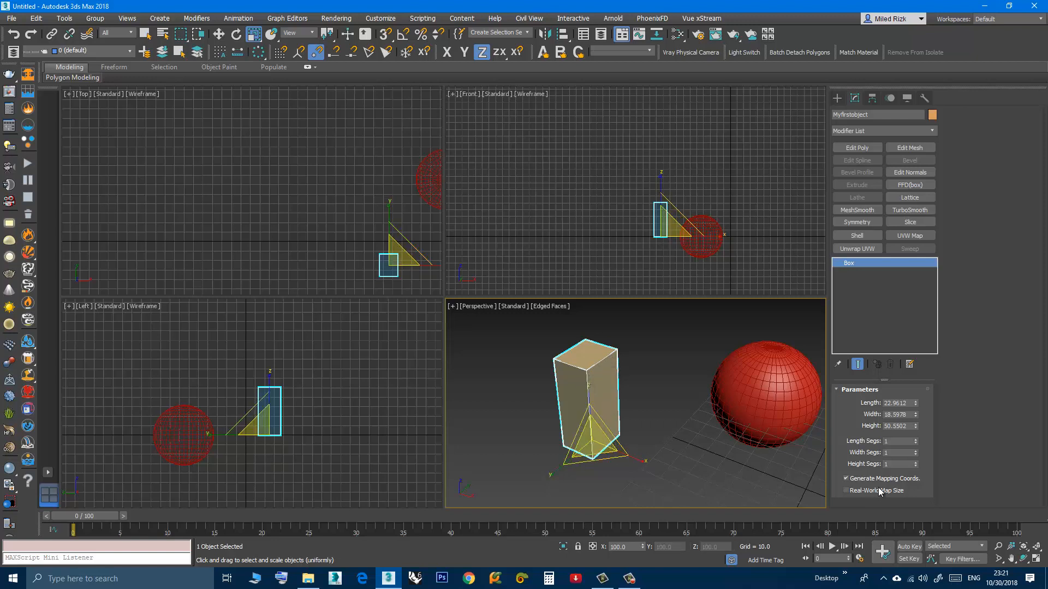
click(915, 462)
click(915, 461)
click(915, 462)
click(915, 462)
Step: Set the box's width segments to 4 and its length segments to 3
click(915, 452)
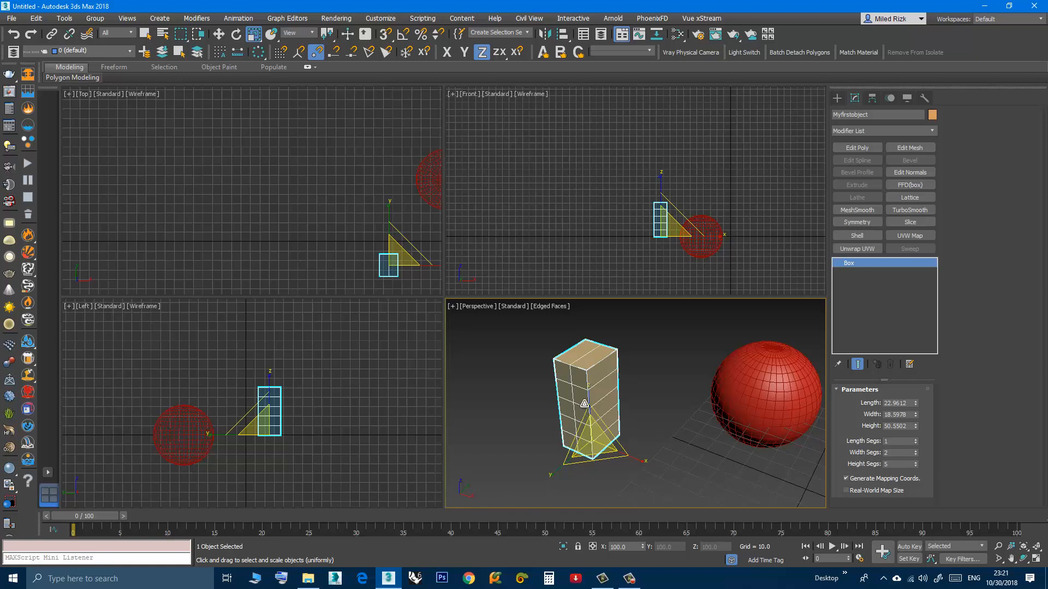
click(915, 451)
click(915, 451)
click(915, 439)
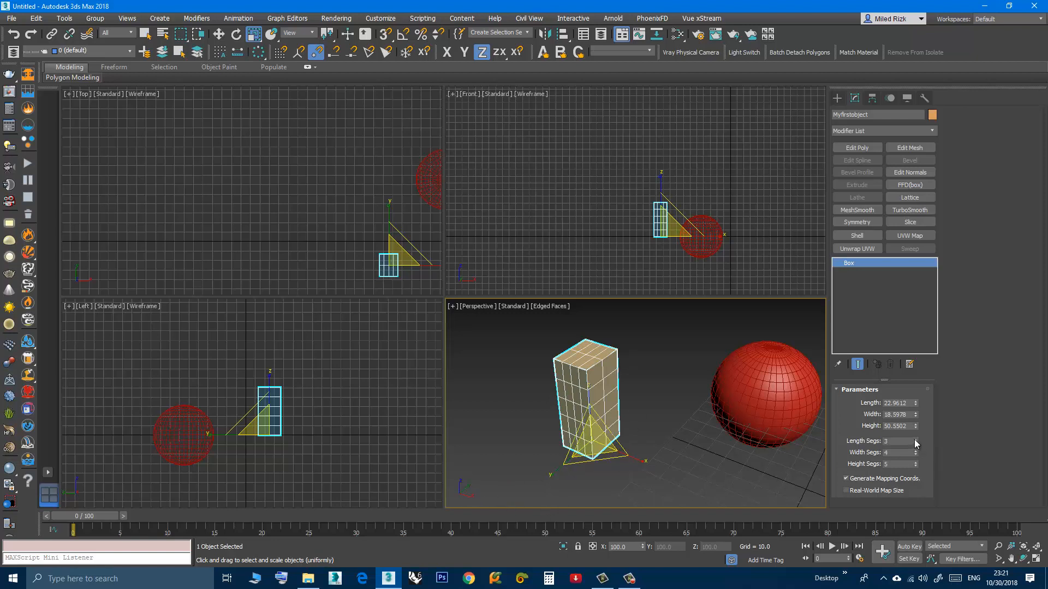
Step: Set the box's length segments to 4 and deselect the box
click(915, 439)
middle_drag(691, 436, 643, 434)
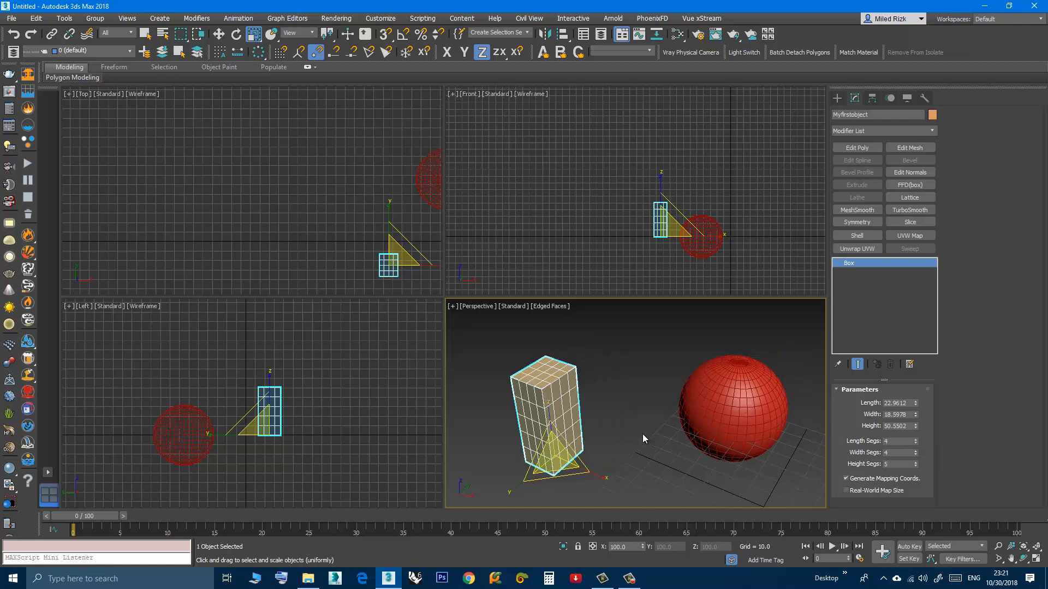
scroll(641, 433, down, 2)
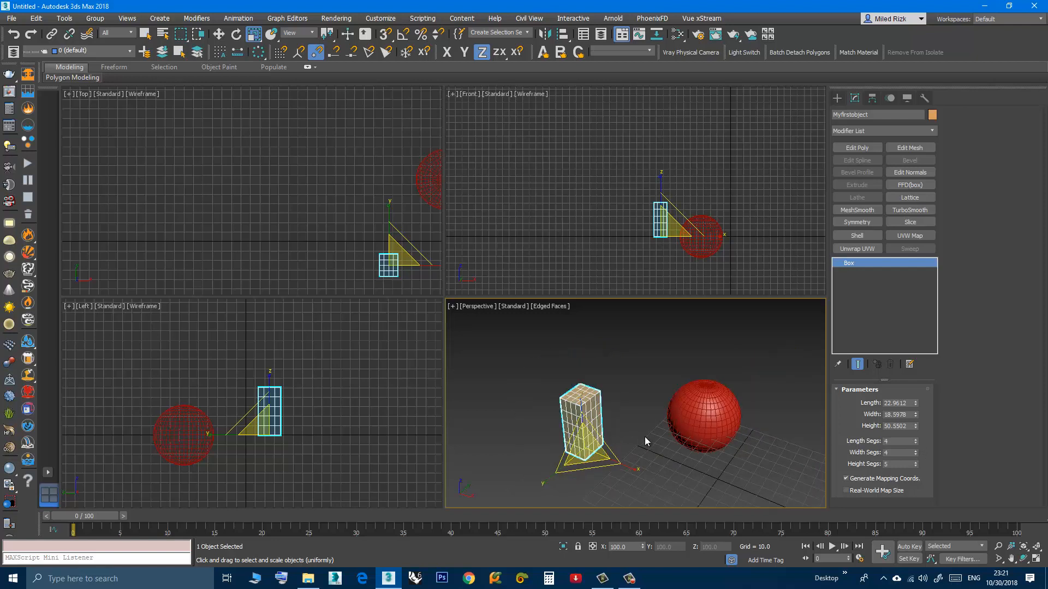
click(642, 429)
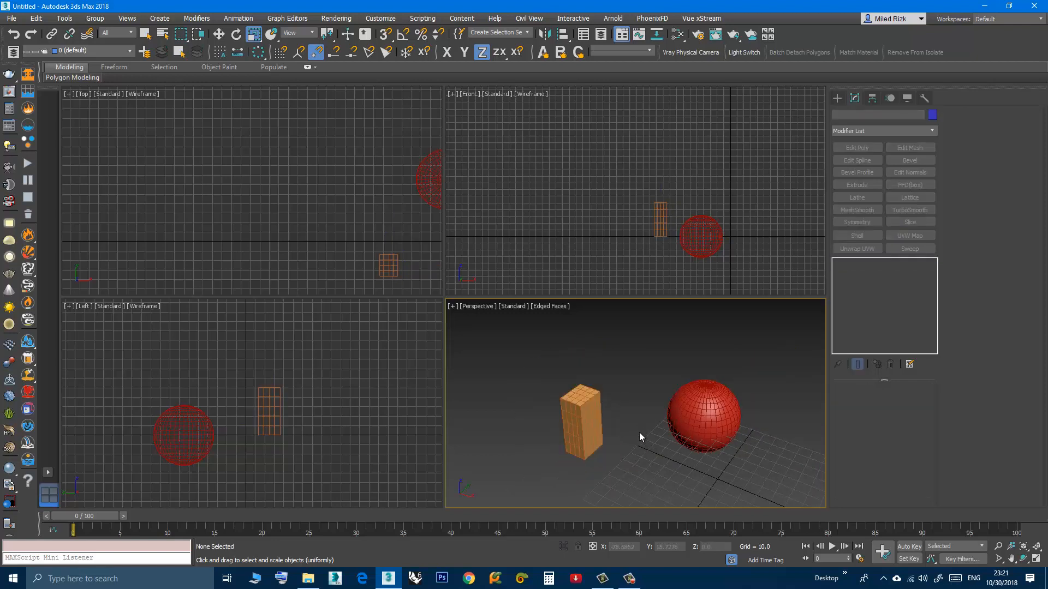
mouse_move(640, 433)
alt+middle_down()
mouse_move(627, 425)
mouse_move(642, 433)
alt+middle_up()
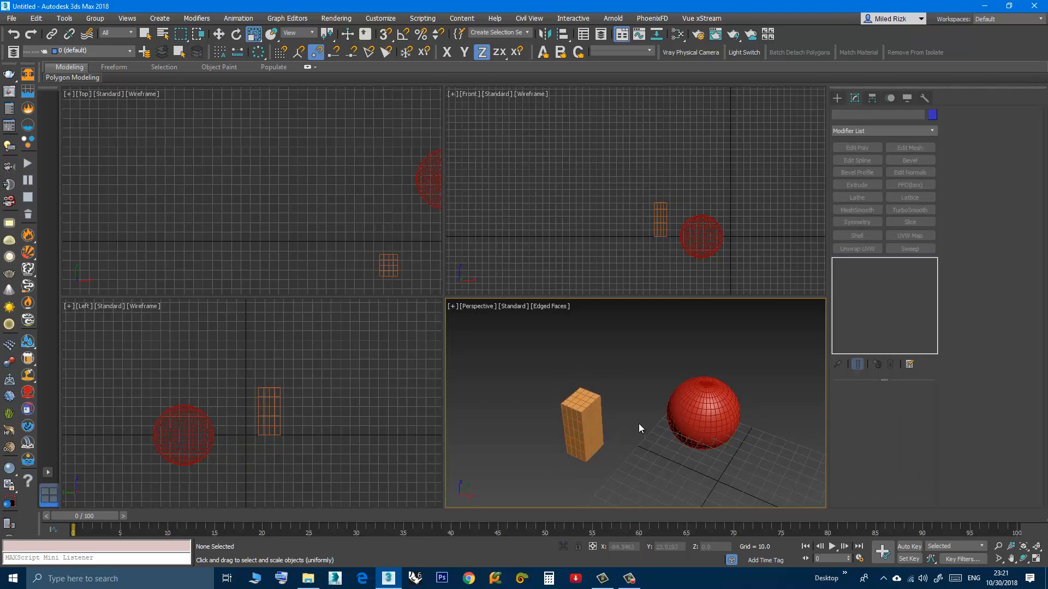
Step: Create a cylinder with a radius of about 25.9 and a height of about 84.2 beside the sphere in the Perspective view
click(837, 99)
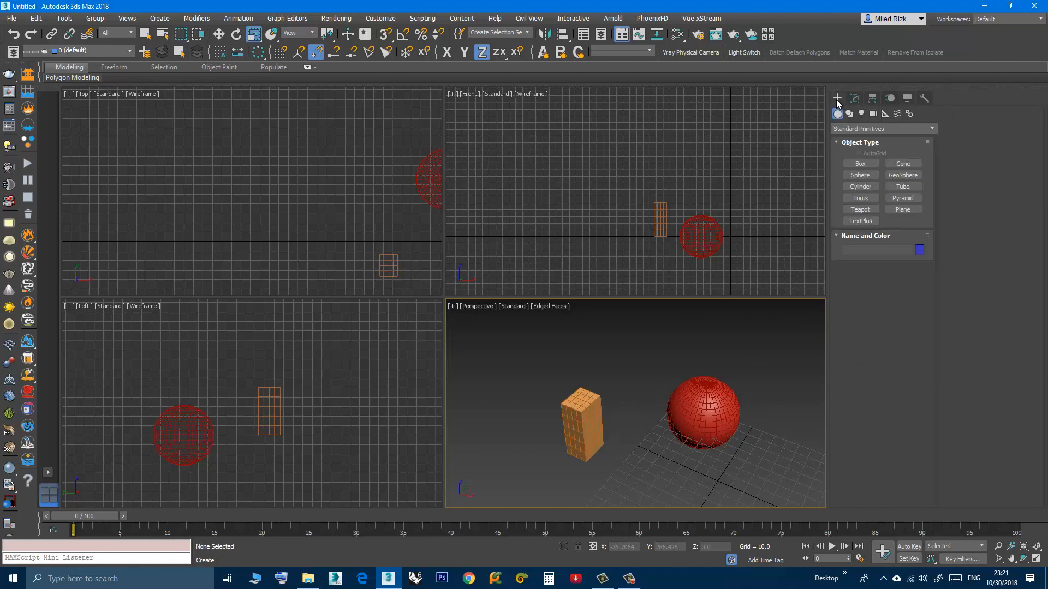
click(857, 187)
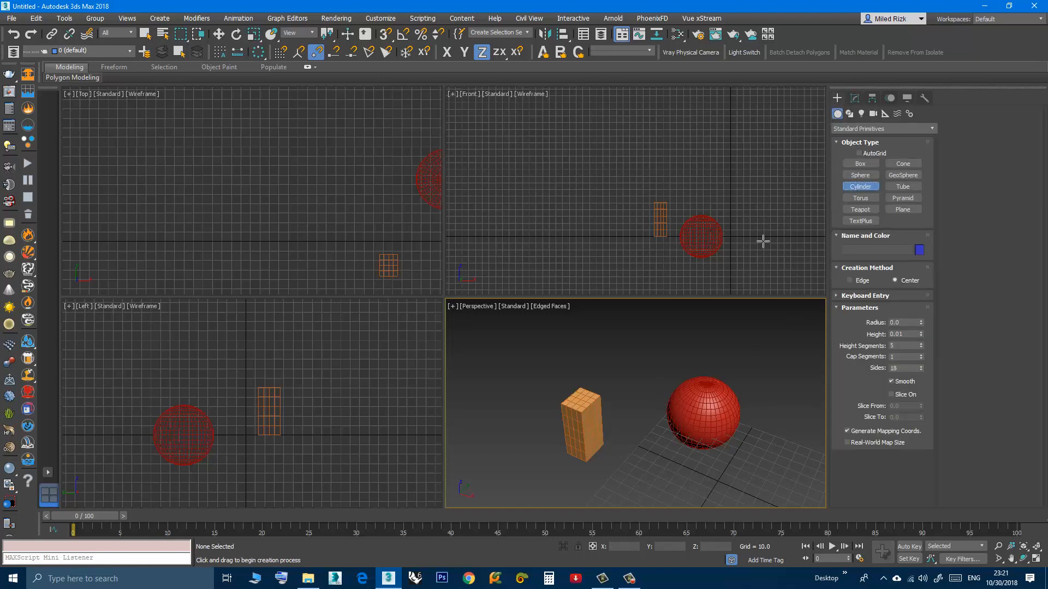
scroll(659, 339, down, 3)
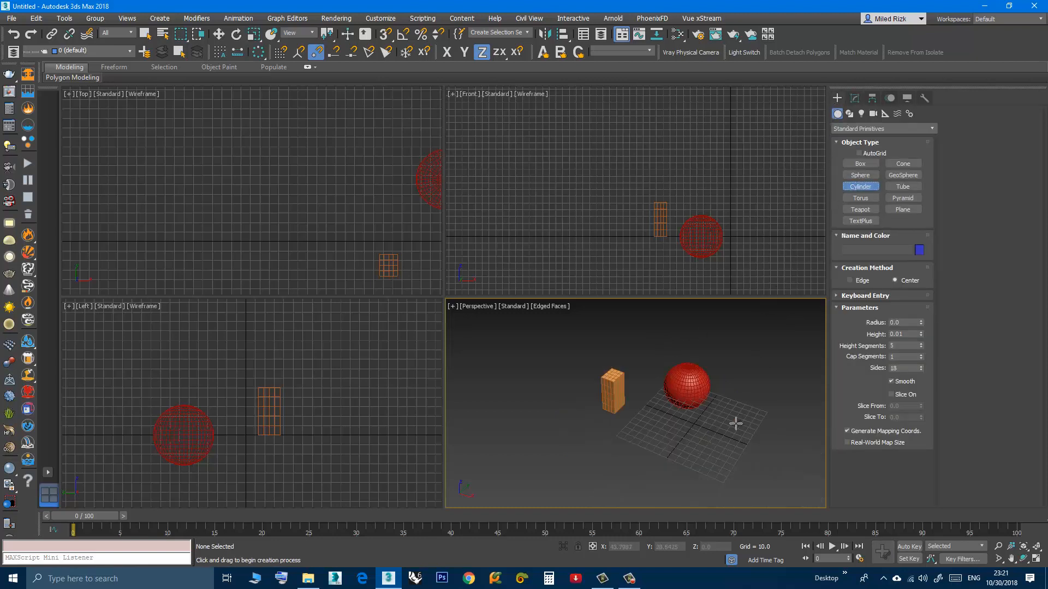
scroll(732, 425, up, 3)
drag(729, 427, 734, 451)
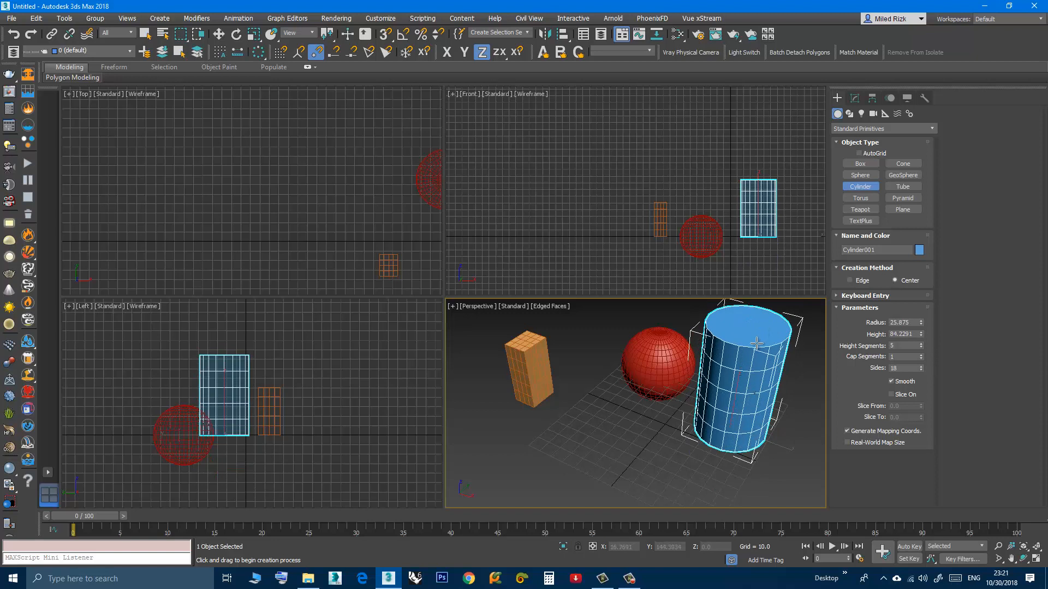
key(r)
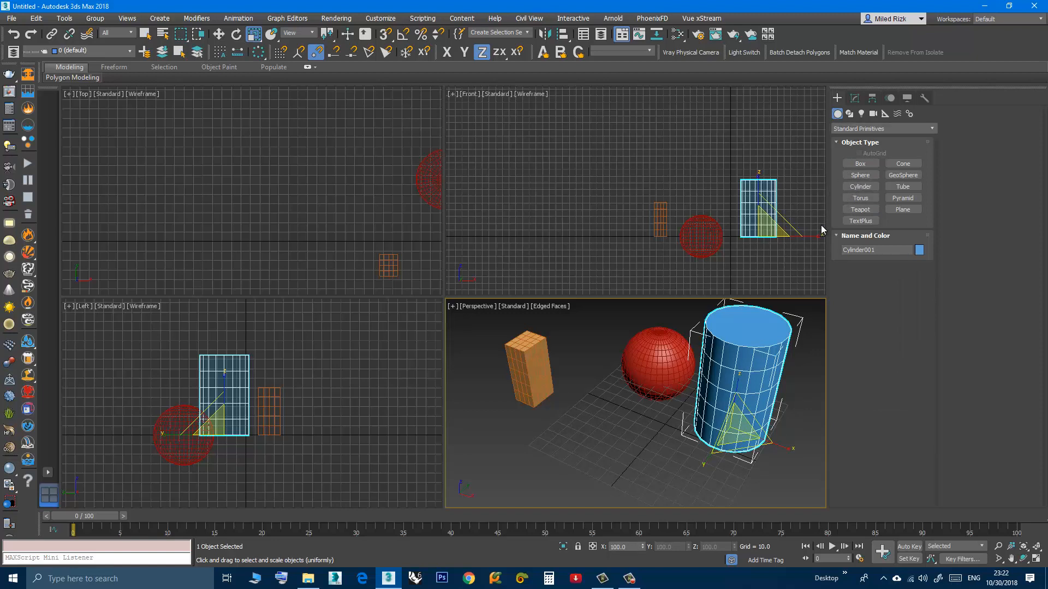
Step: Rename the cylinder as cylinder_new
click(882, 251)
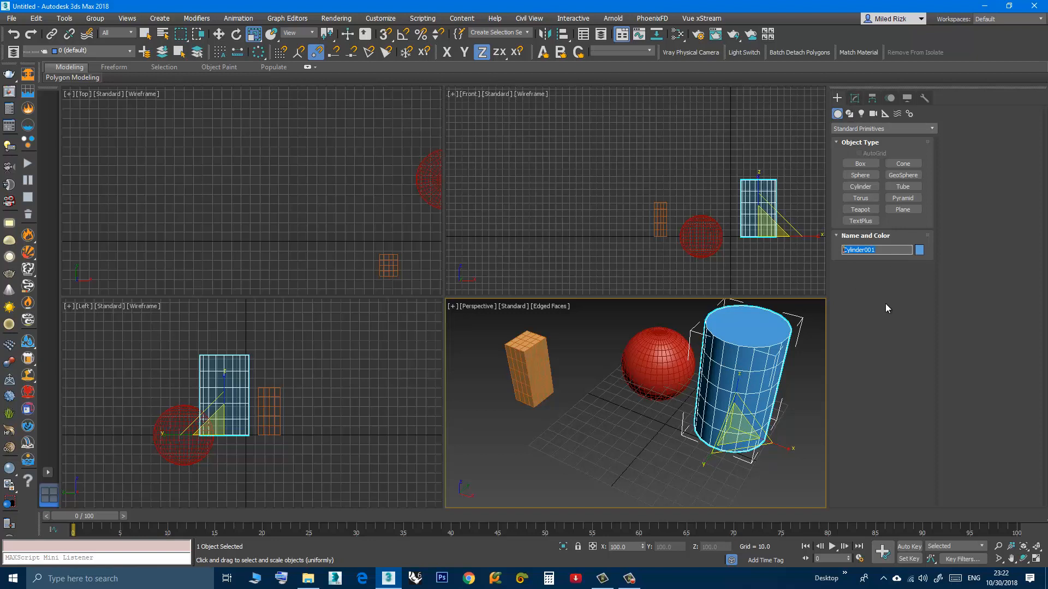
text(cylinder_new)
key(Return)
middle_drag(734, 353, 737, 368)
Step: Change the cylinder's object color to purple from the 3ds Max palette and deselect it
click(919, 249)
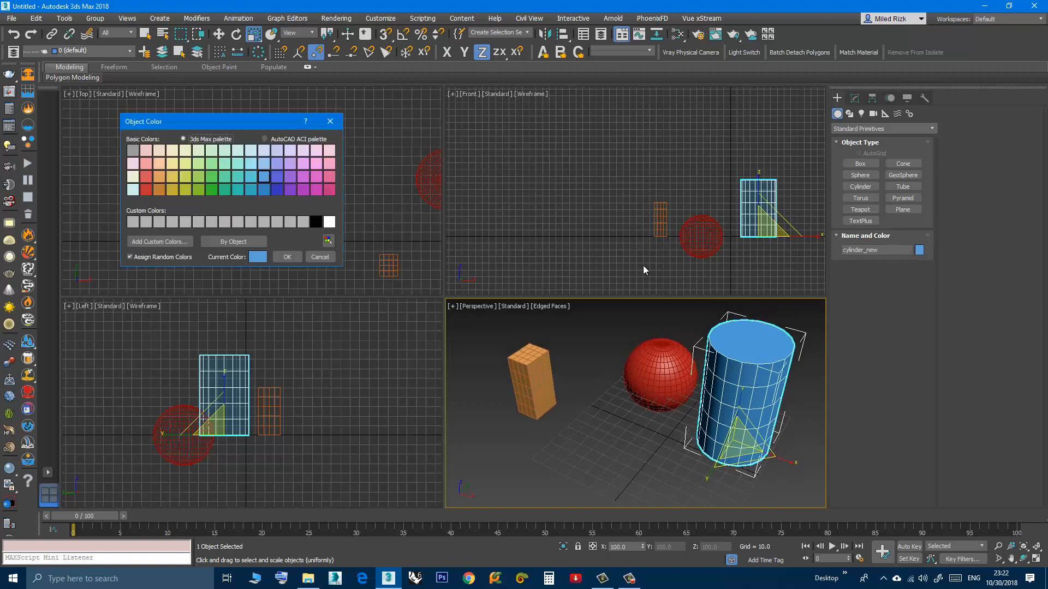
click(290, 177)
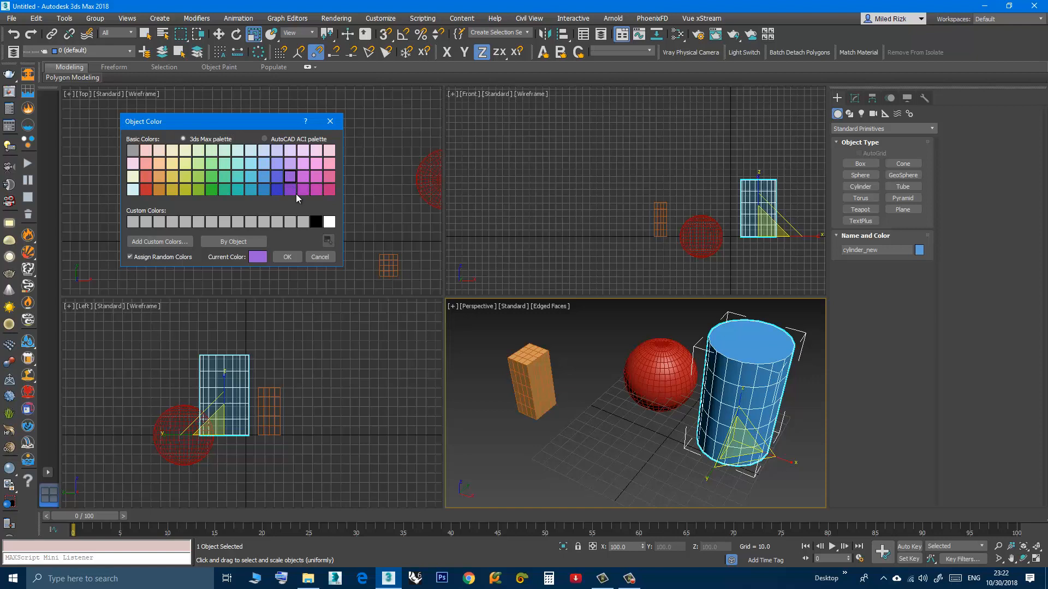
click(289, 257)
click(564, 430)
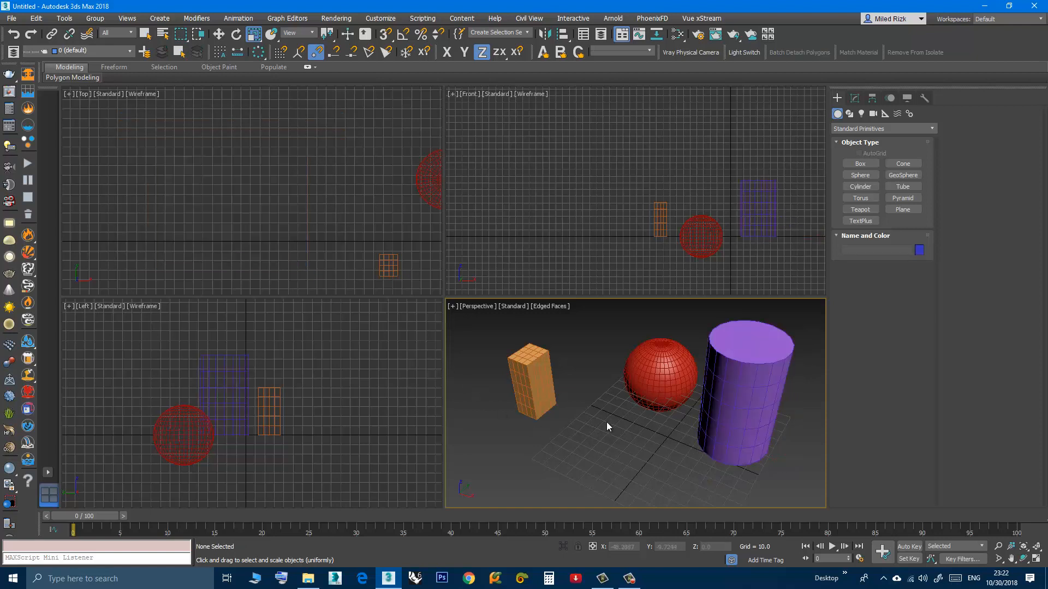
middle_drag(607, 421, 601, 431)
Step: Reduce the cylinder's radius to about 16.8 and its height to about 81.7, and deselect it
click(734, 416)
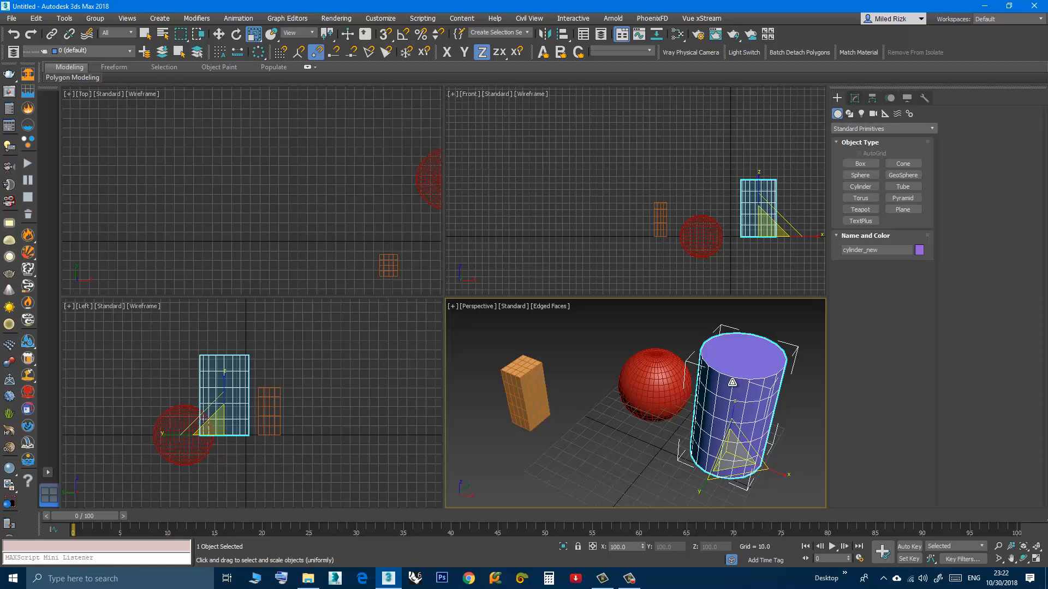
click(854, 98)
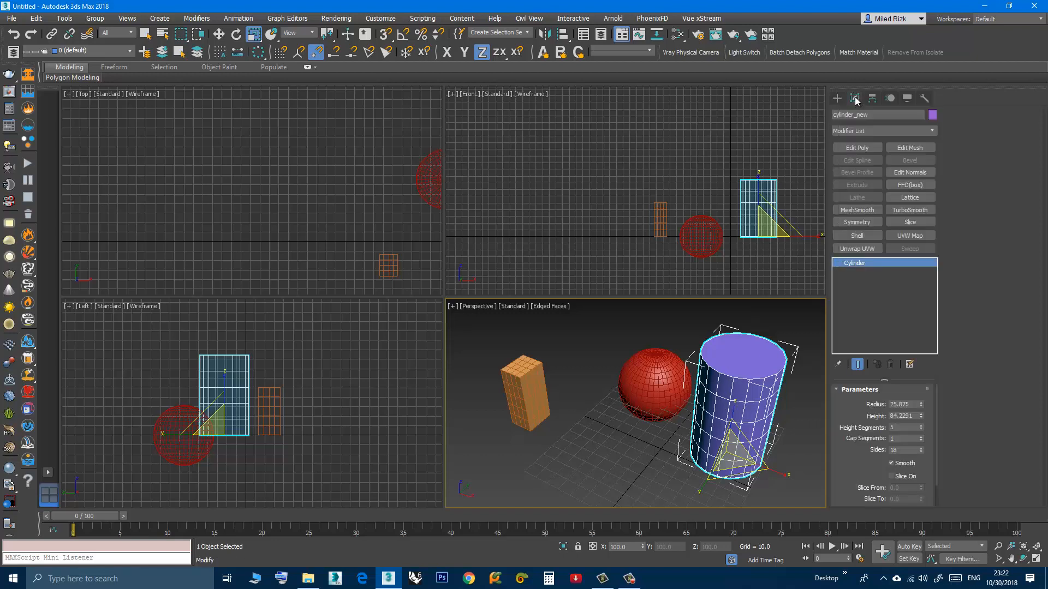
mouse_move(921, 404)
mouse_down()
mouse_move(902, 440)
mouse_move(907, 418)
mouse_up()
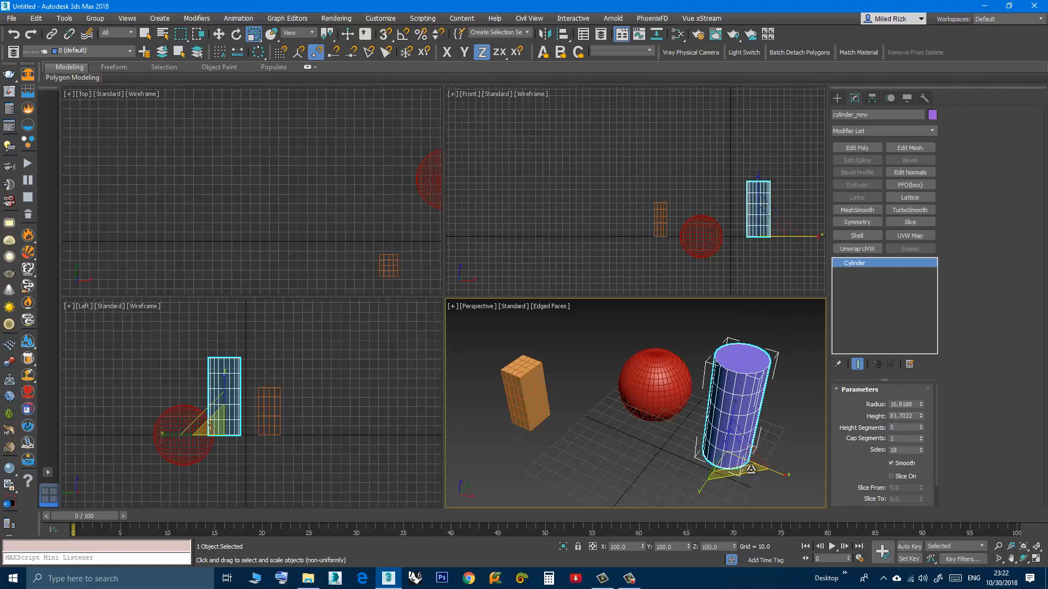
key(z)
click(686, 465)
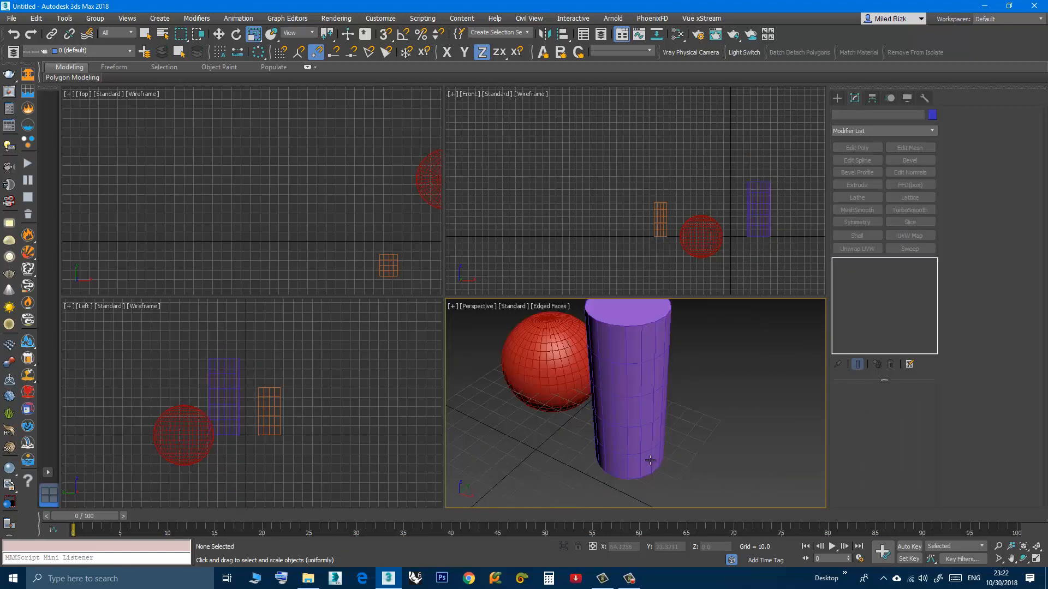
Step: Select the purple cylinder and examine its side faces from several angles
middle_drag(649, 456, 670, 461)
click(670, 458)
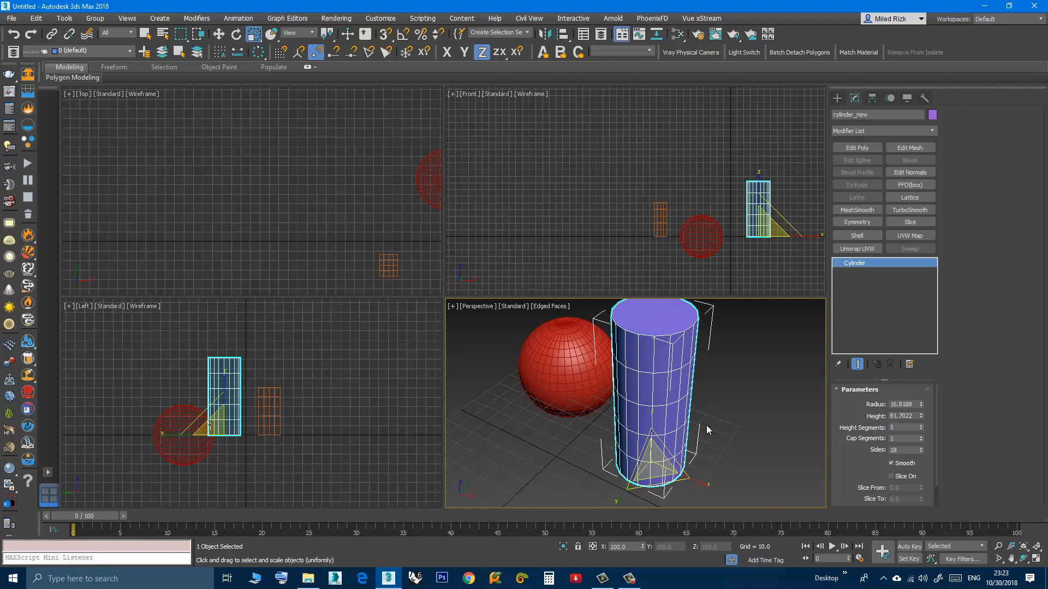
middle_drag(706, 426, 702, 435)
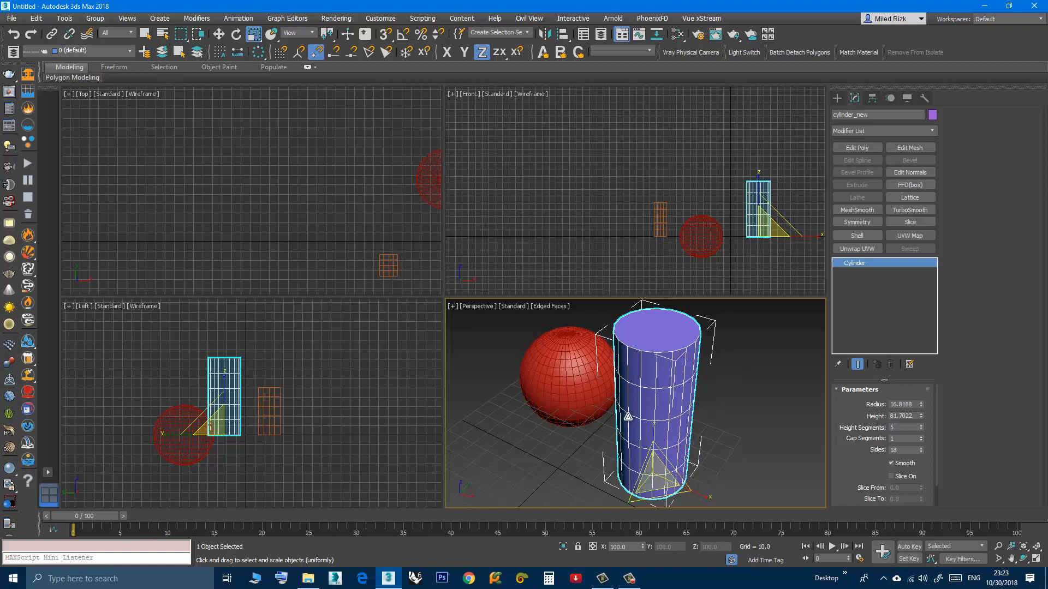
alt+middle_drag(641, 423, 593, 432)
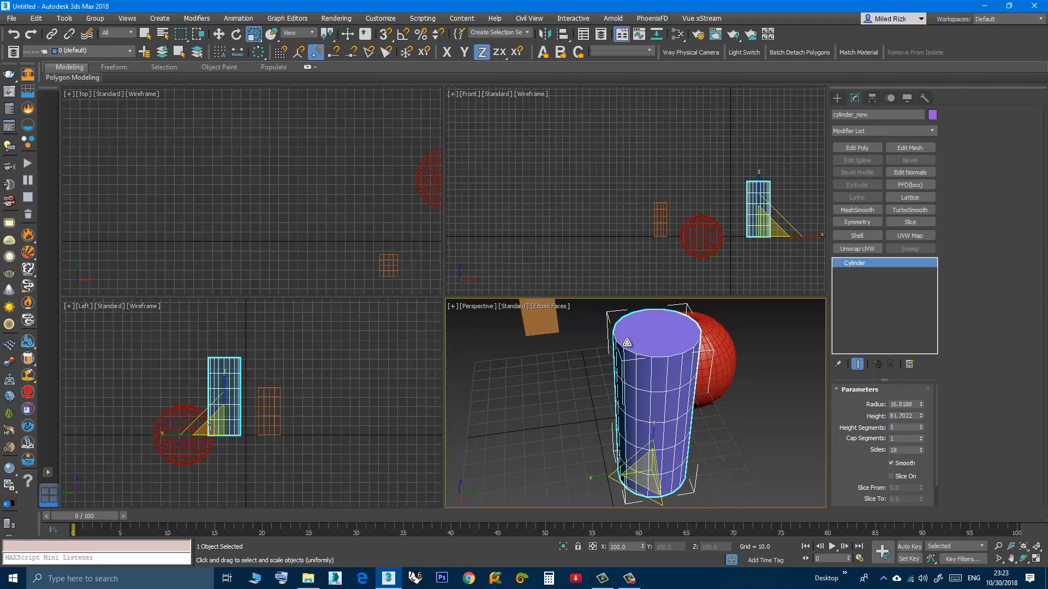
alt+middle_drag(675, 393, 716, 387)
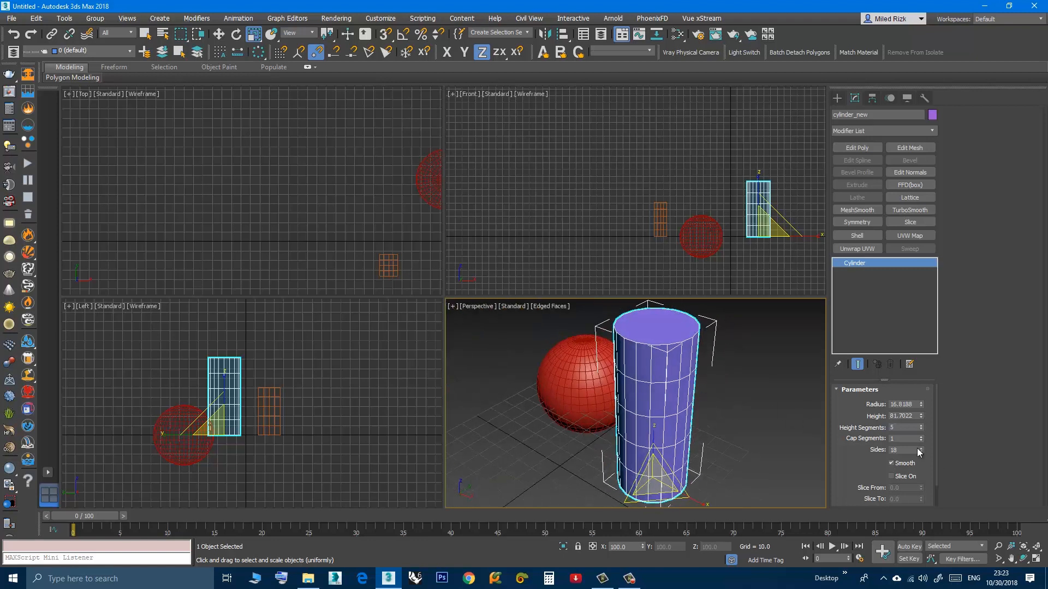
Step: Reduce the cylinder's sides to 3 and examine the resulting prism from several angles
drag(920, 450, 922, 461)
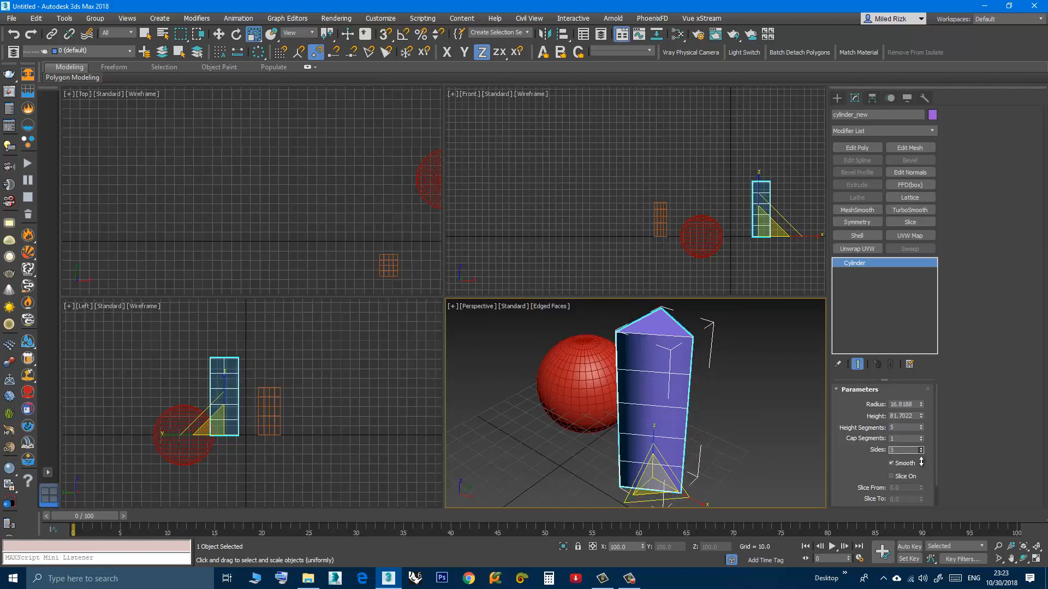
alt+middle_drag(706, 372, 707, 394)
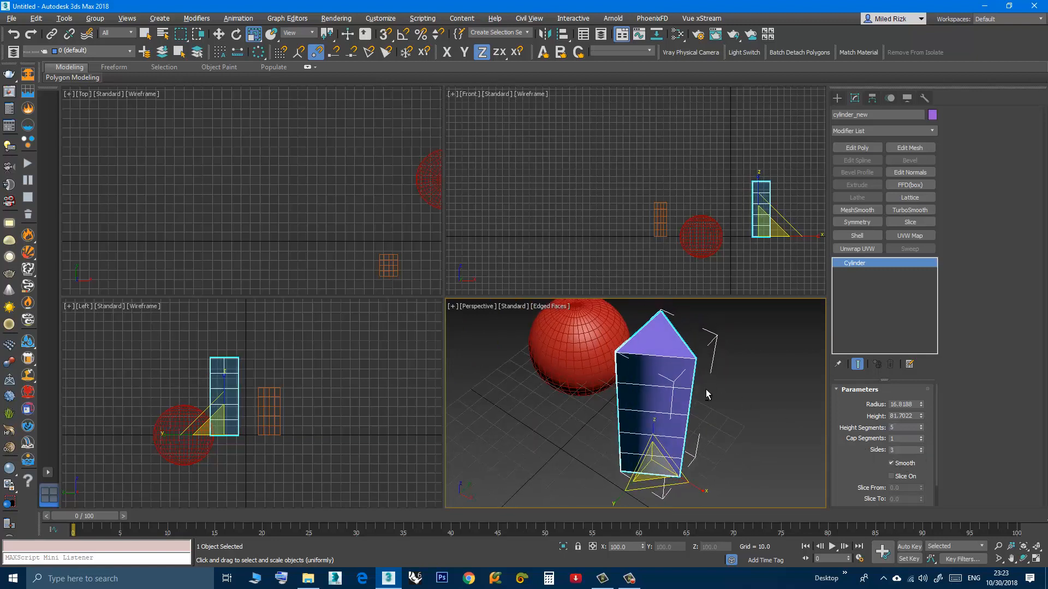
alt+middle_drag(651, 322, 651, 396)
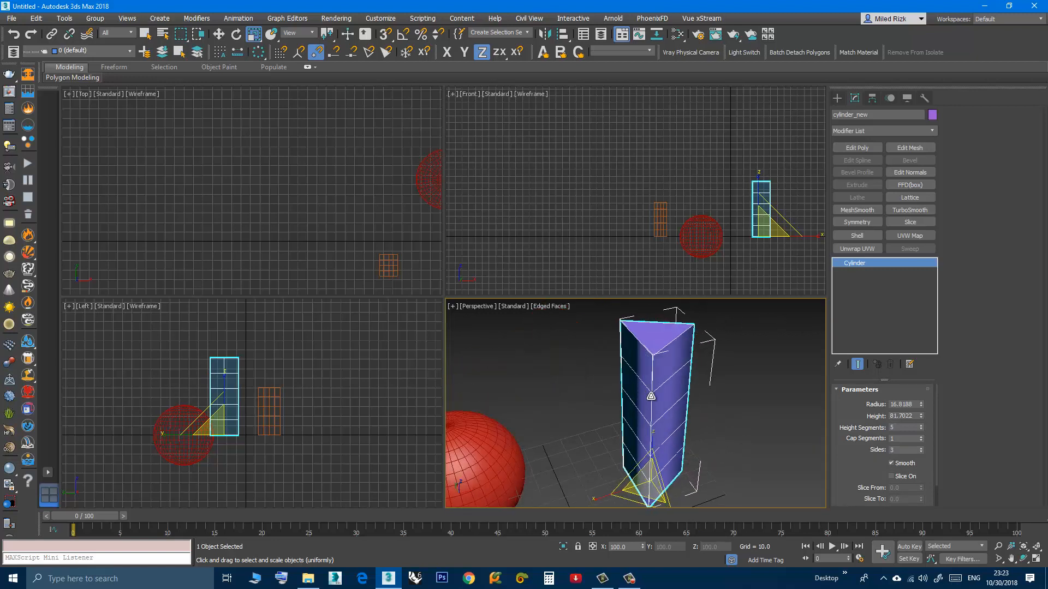
Step: Reduce the cylinder's height segments to 1
click(921, 430)
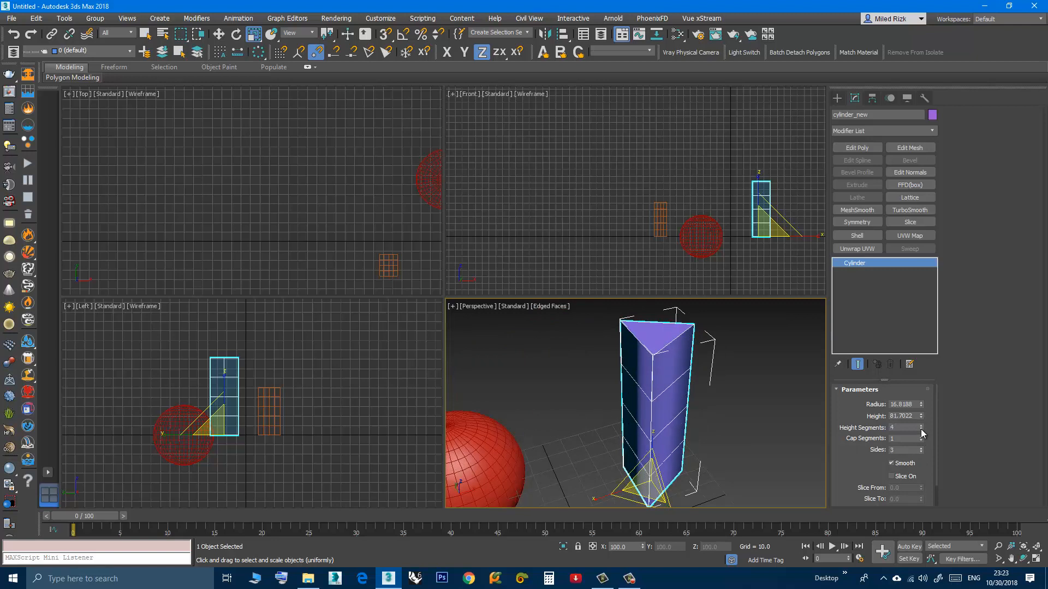
click(921, 430)
click(921, 429)
click(921, 430)
mouse_move(690, 427)
alt+middle_down()
mouse_move(628, 421)
mouse_move(678, 423)
mouse_move(686, 411)
alt+middle_up()
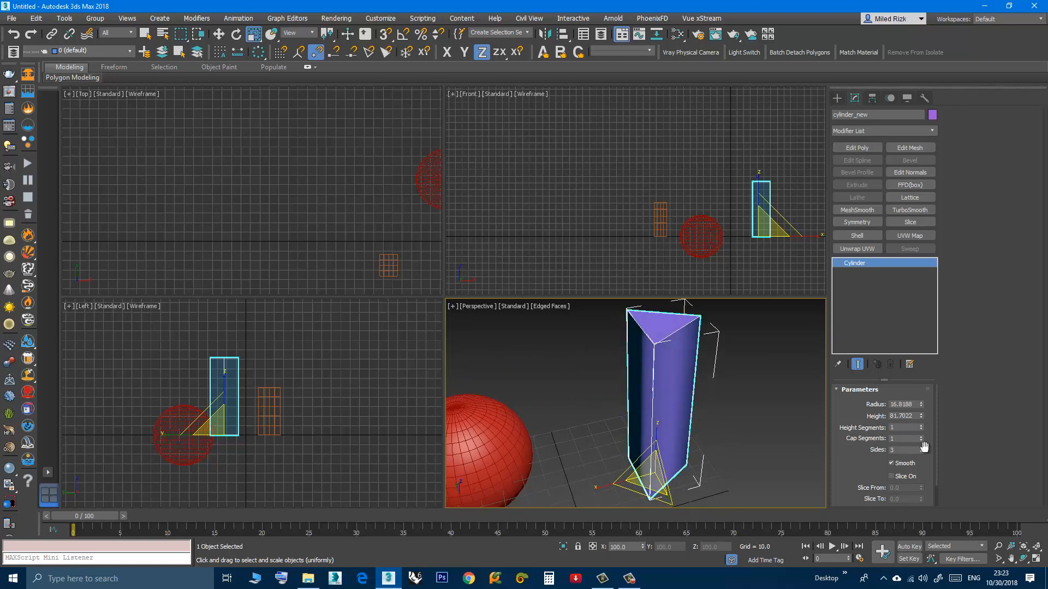
Step: Set the cylinder's number of sides to 20 and view its rounder shape
drag(922, 449, 921, 448)
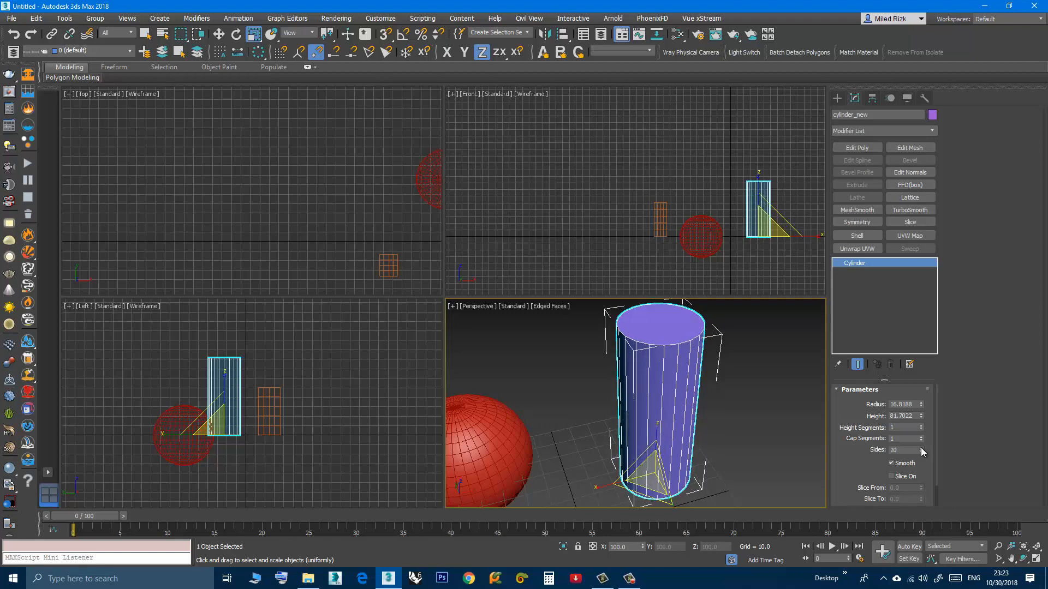
scroll(684, 404, down, 5)
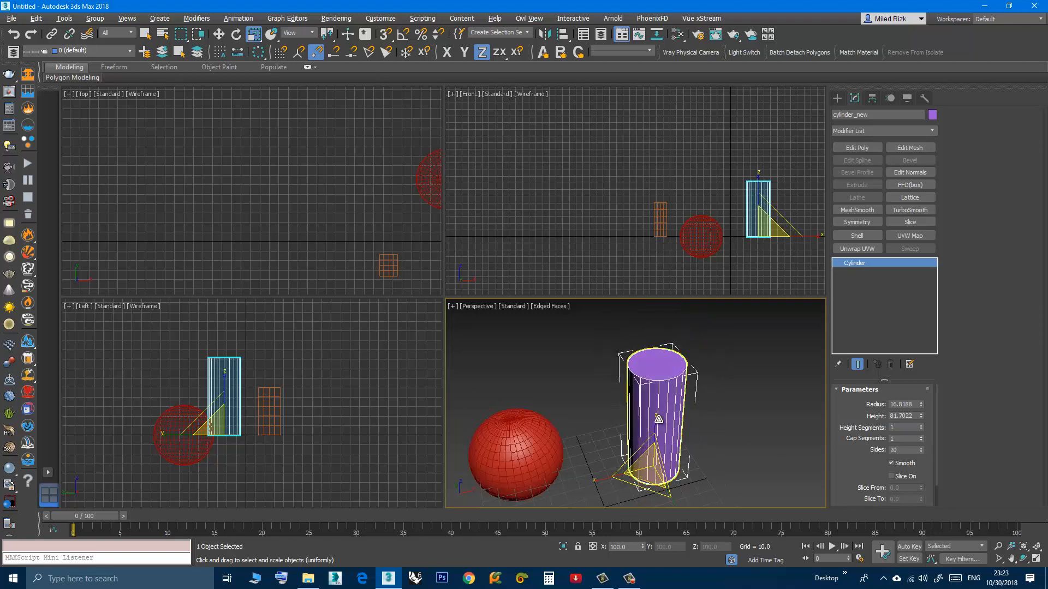
alt+middle_drag(629, 422, 685, 438)
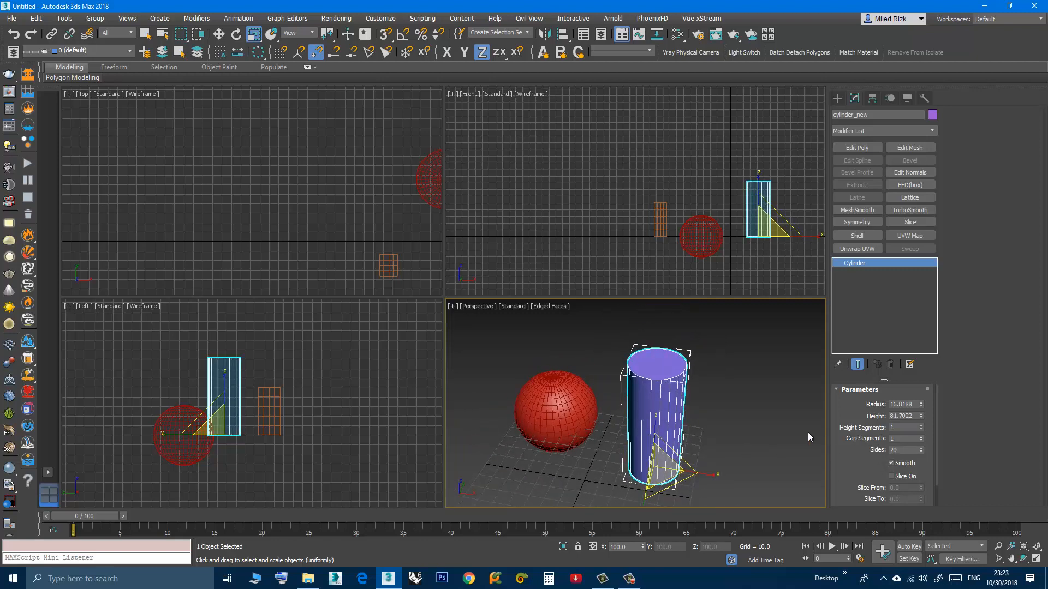
Step: Set the cylinder's cap segments to 3, examine the rings on its top face, and deselect it
click(921, 436)
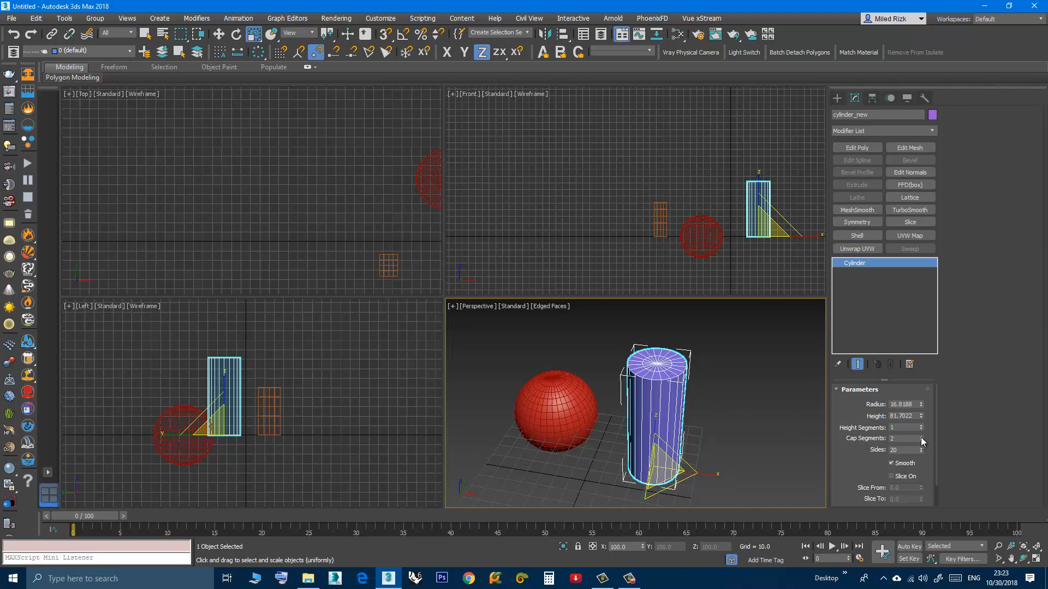
click(921, 437)
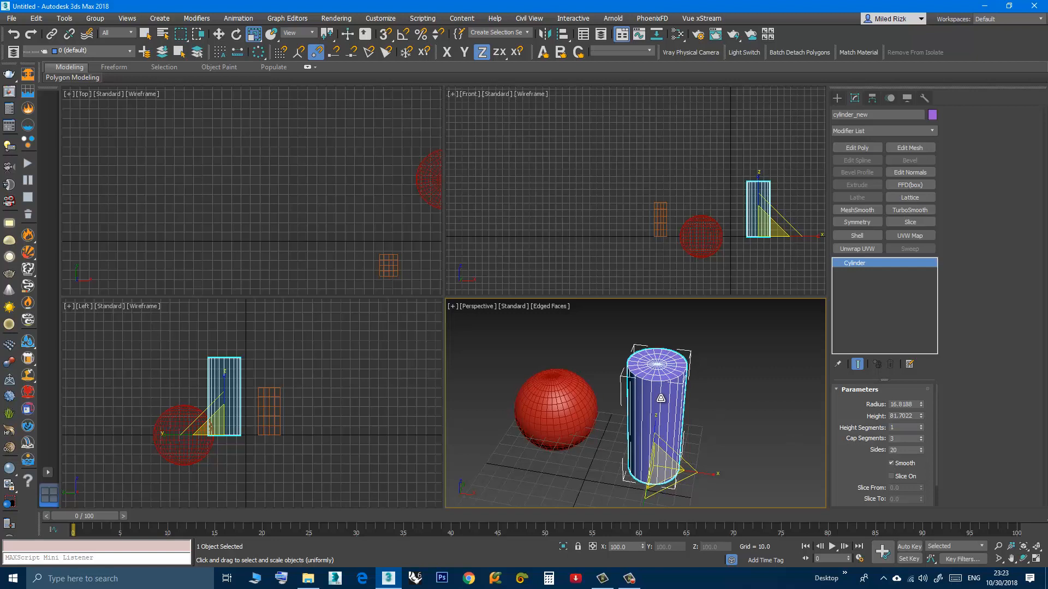
scroll(661, 387, up, 3)
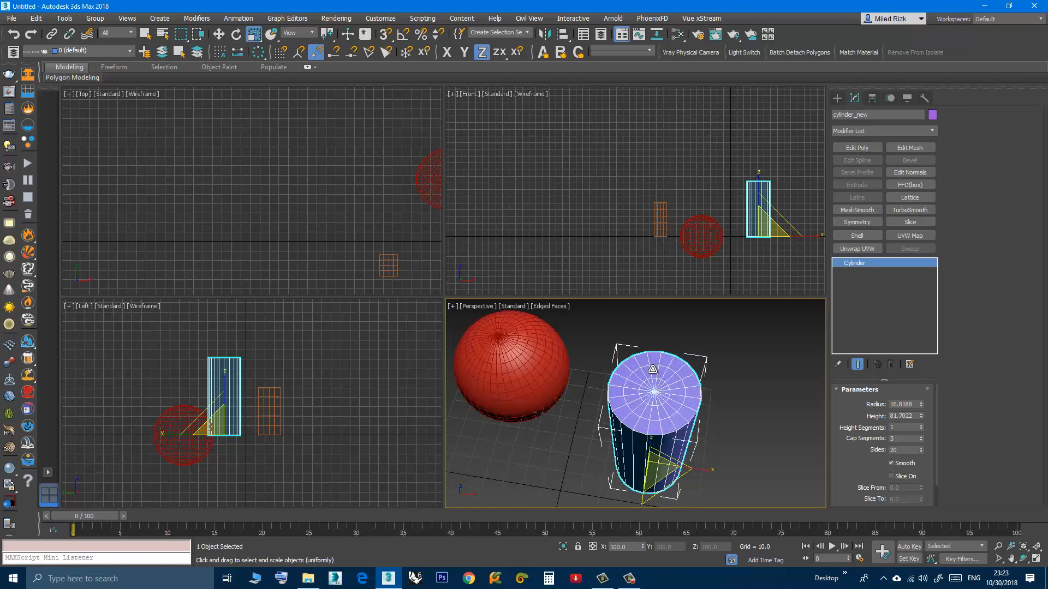
scroll(655, 425, down, 2)
mouse_move(631, 441)
alt+middle_down()
mouse_move(613, 404)
mouse_move(683, 406)
mouse_move(650, 432)
alt+middle_up()
scroll(644, 405, down, 2)
click(648, 432)
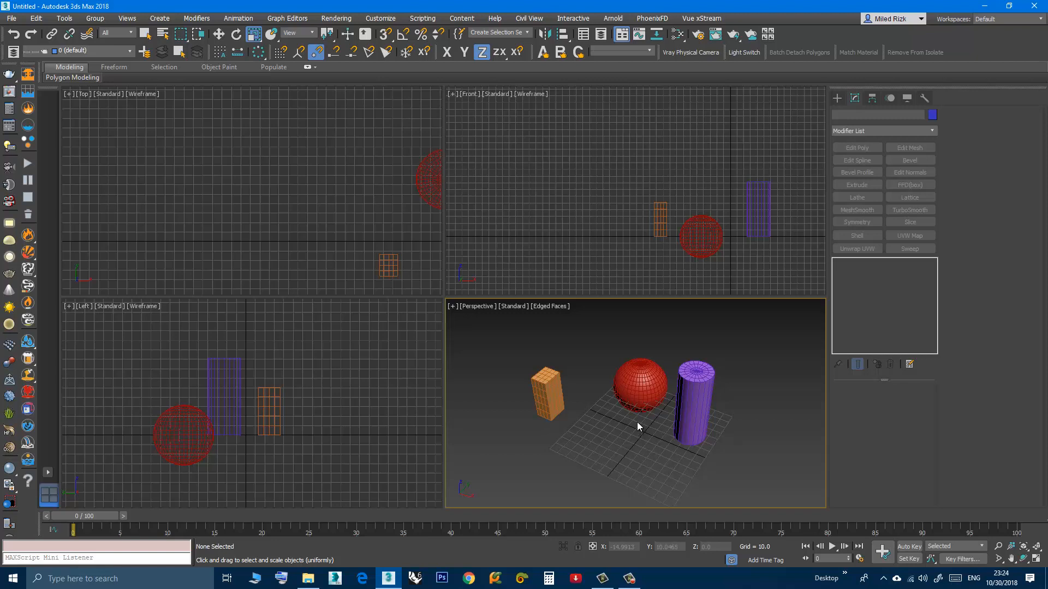
Step: Hide the cylinder in the Perspective view, and unhide all objects to bring it back
middle_drag(636, 421, 664, 420)
scroll(676, 406, up, 4)
scroll(683, 418, down, 5)
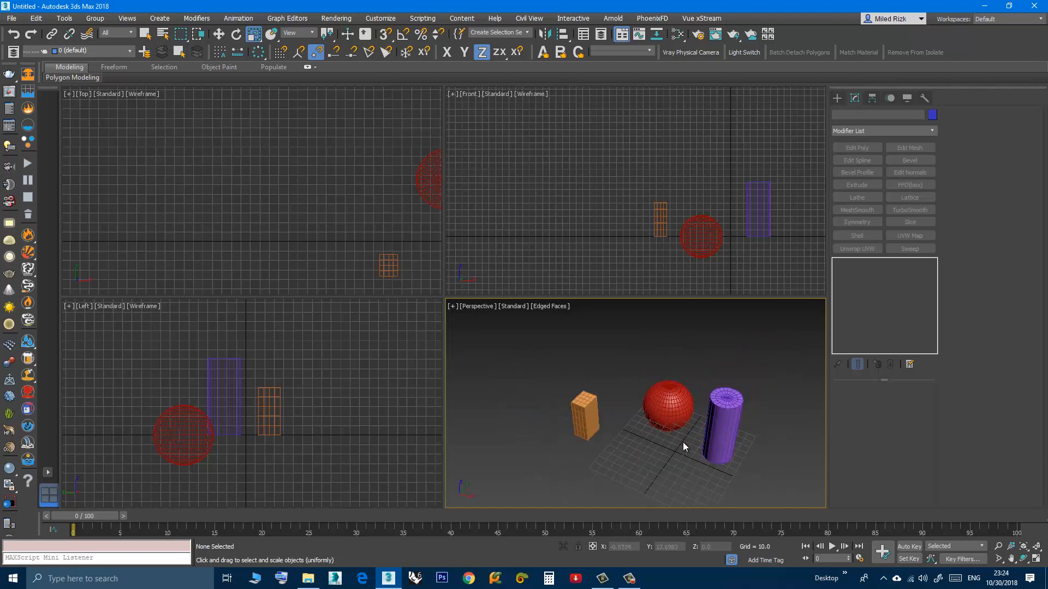
click(728, 419)
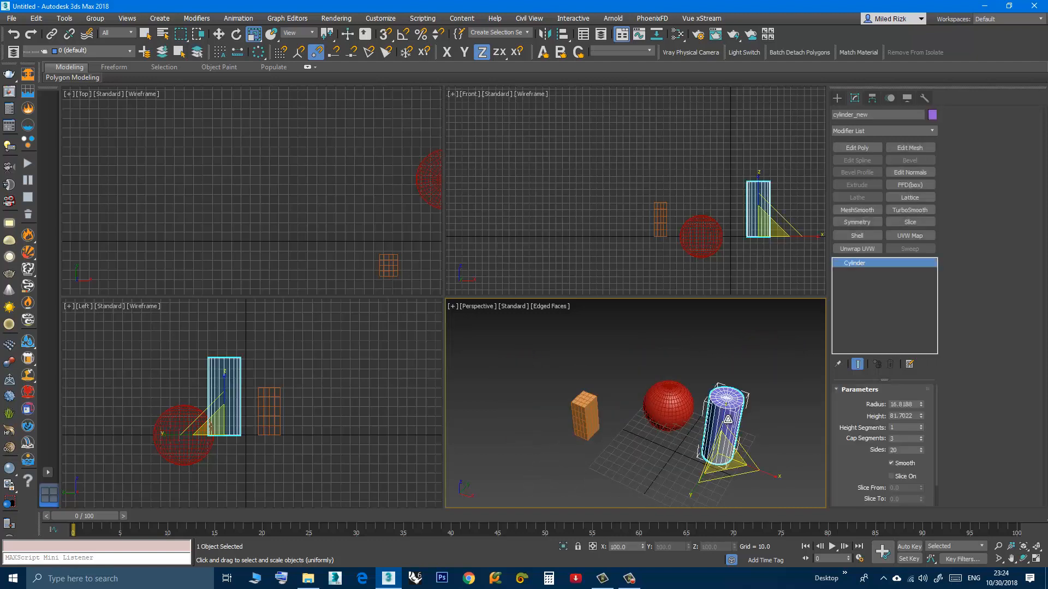
right_click(728, 419)
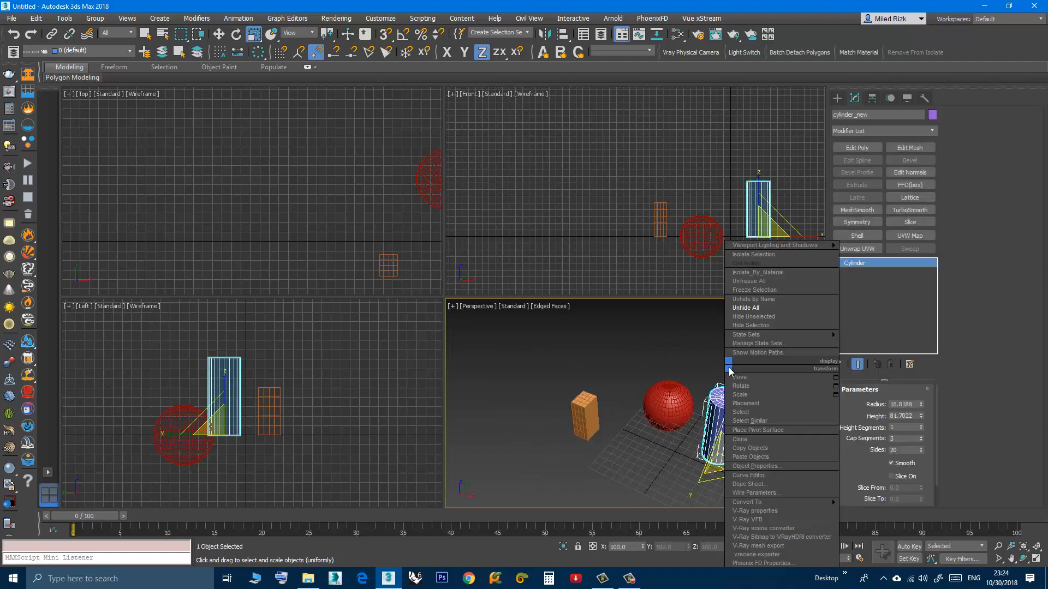
click(744, 327)
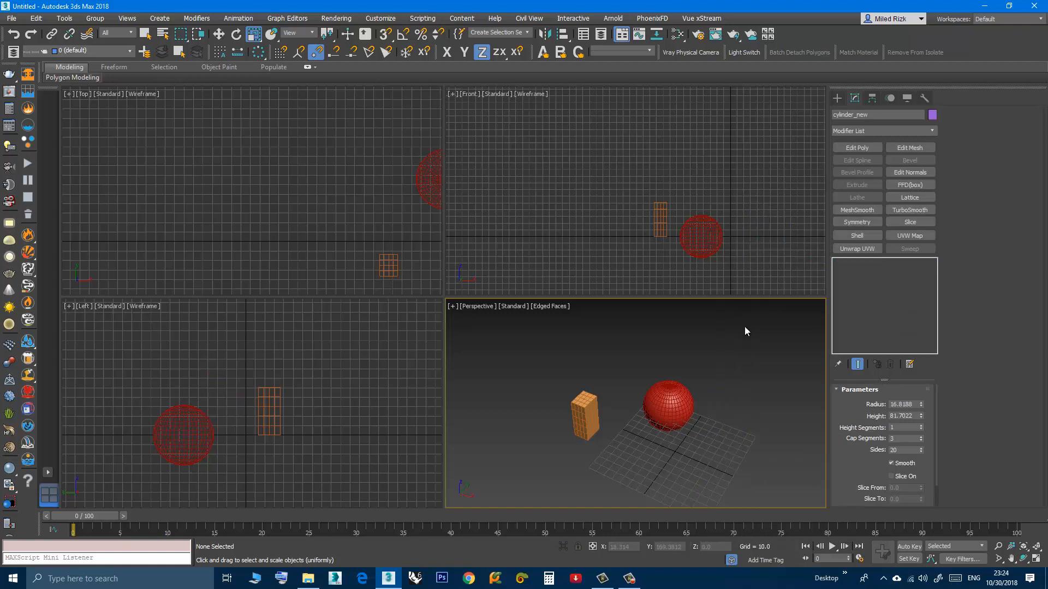
right_click(724, 434)
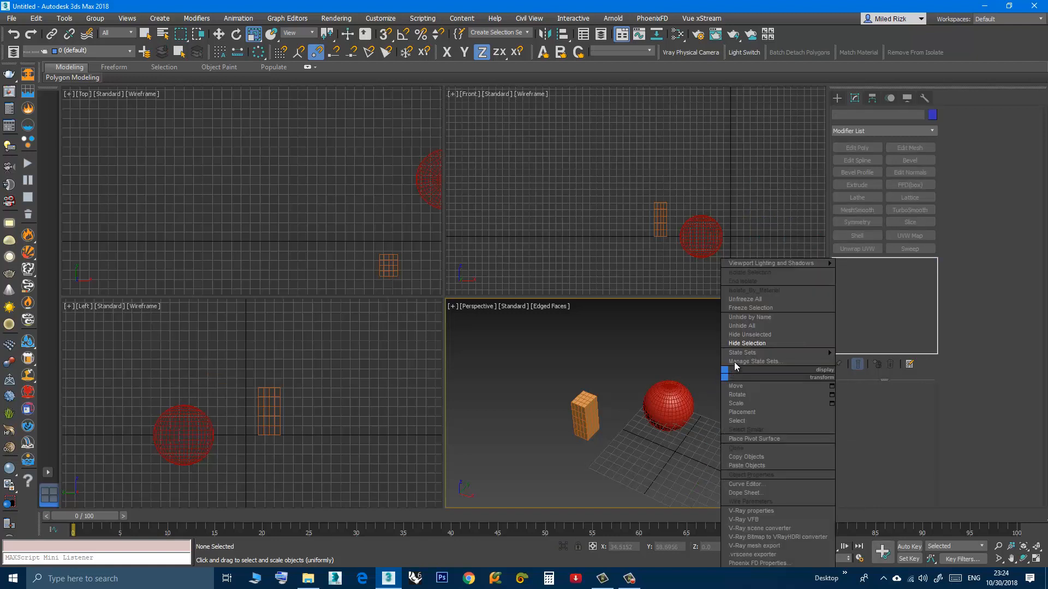
click(740, 326)
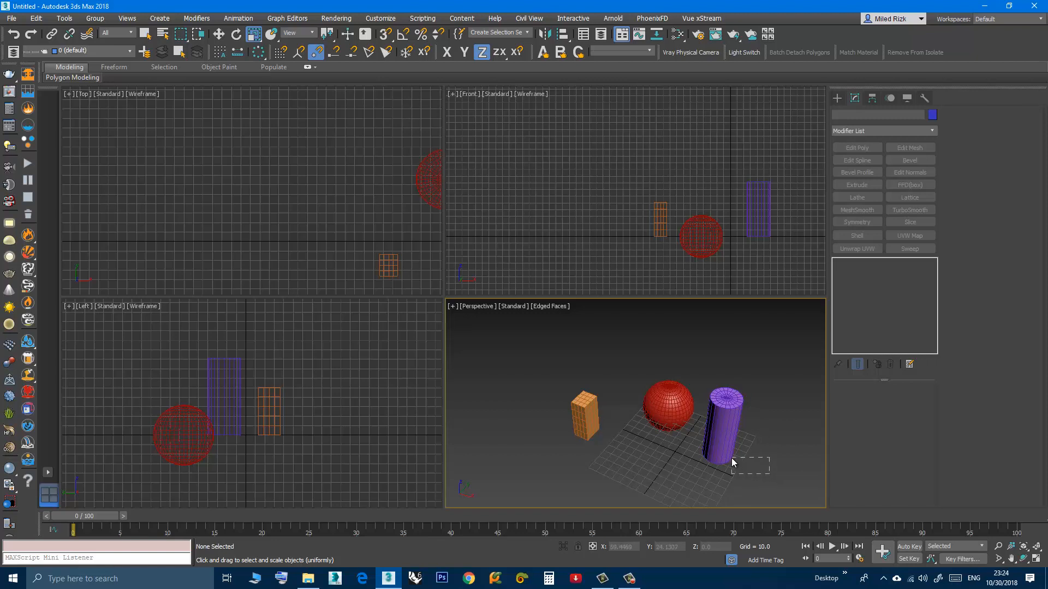
Step: Select the sphere and cylinder together by crossing both with a selection rectangle, repeat it, and clear the selection
drag(731, 461, 647, 418)
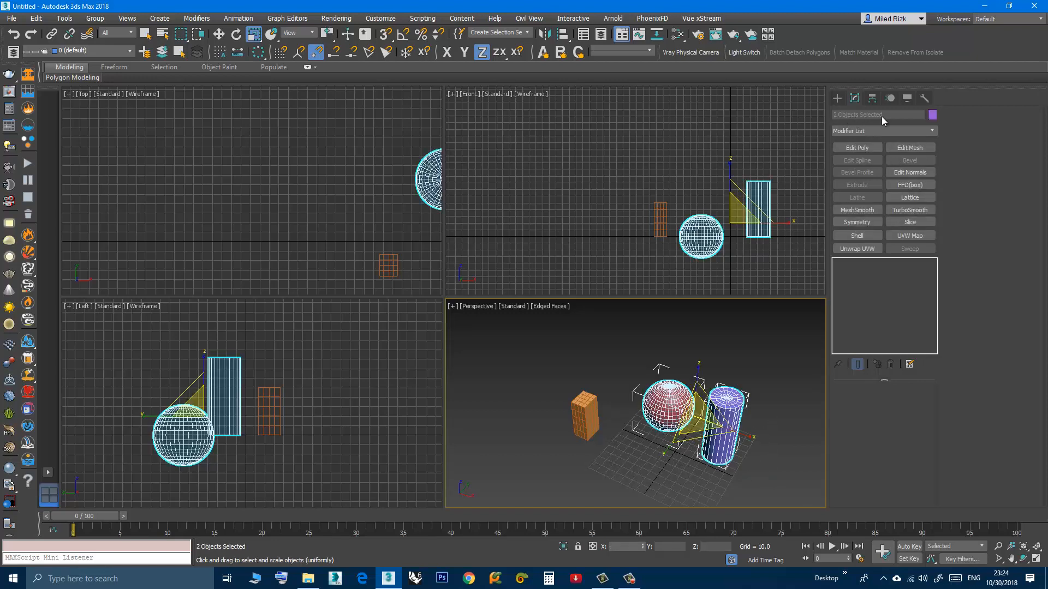
click(746, 388)
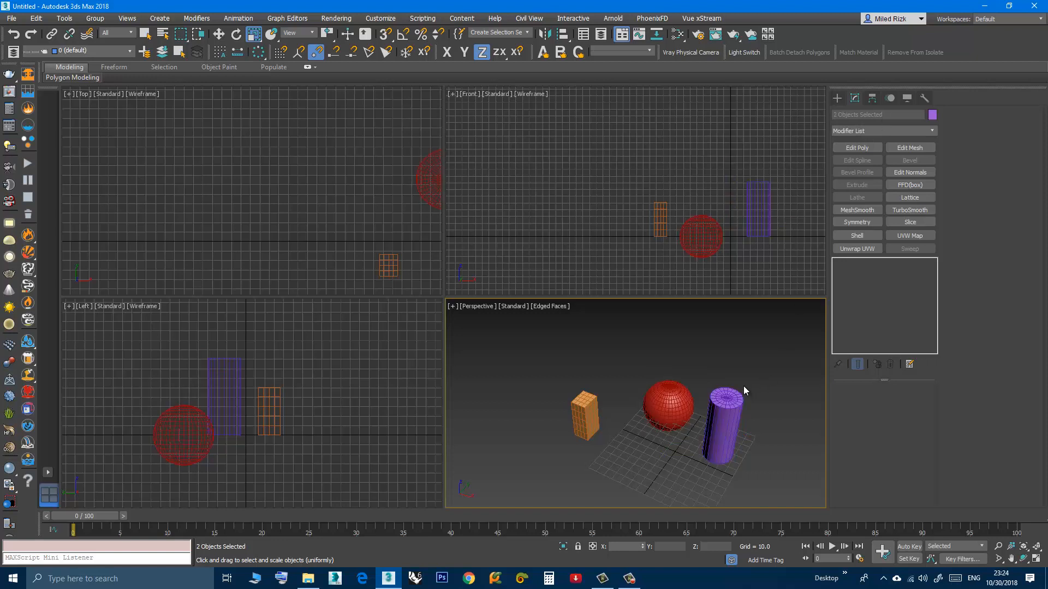
drag(735, 459, 650, 419)
click(764, 470)
drag(763, 470, 650, 420)
click(785, 467)
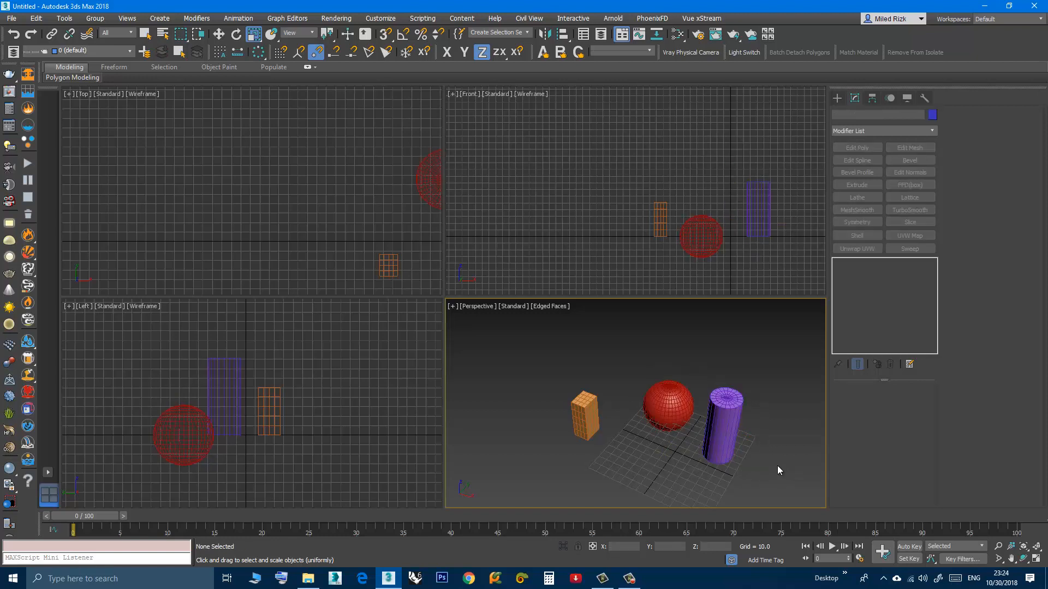
Step: Try window selection mode on the cylinder, clear the selection, and return to crossing selection mode
click(199, 34)
drag(713, 409, 793, 489)
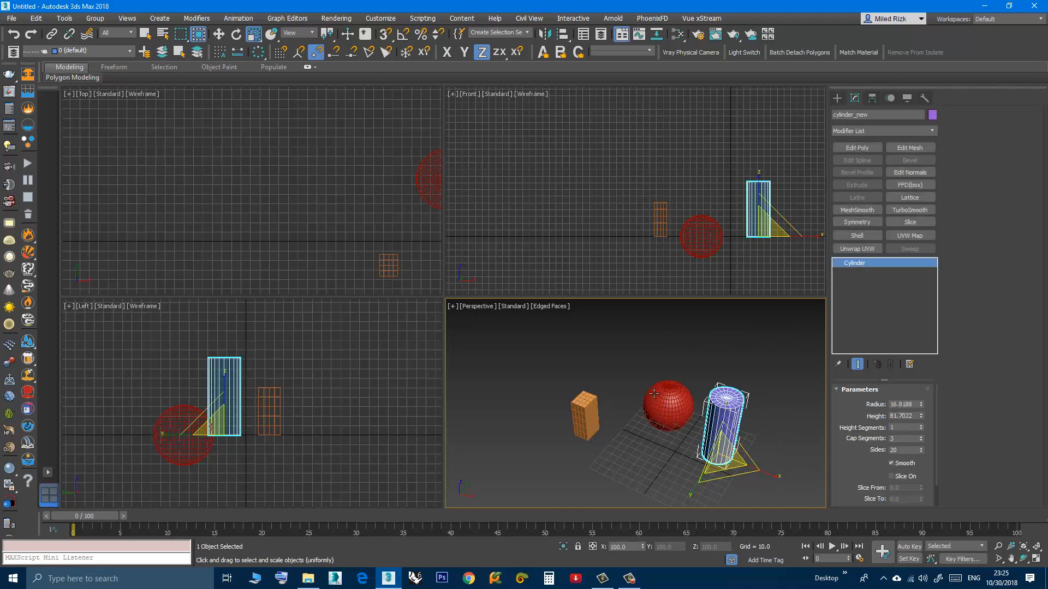
click(520, 359)
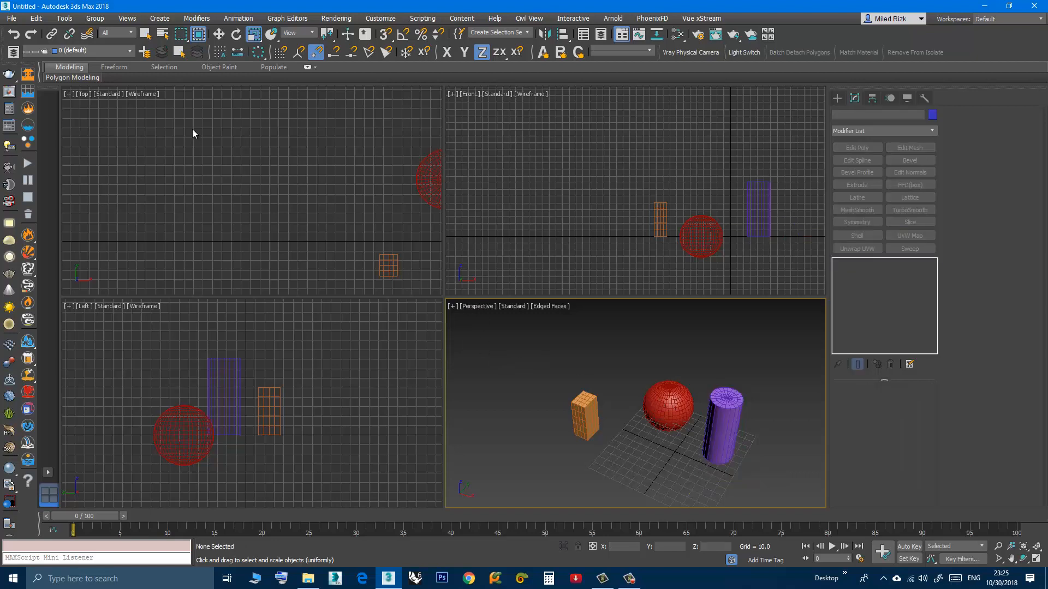
click(200, 36)
Step: Select the sphere and cylinder together with a crossing selection and hide all unselected objects
middle_drag(621, 389, 602, 373)
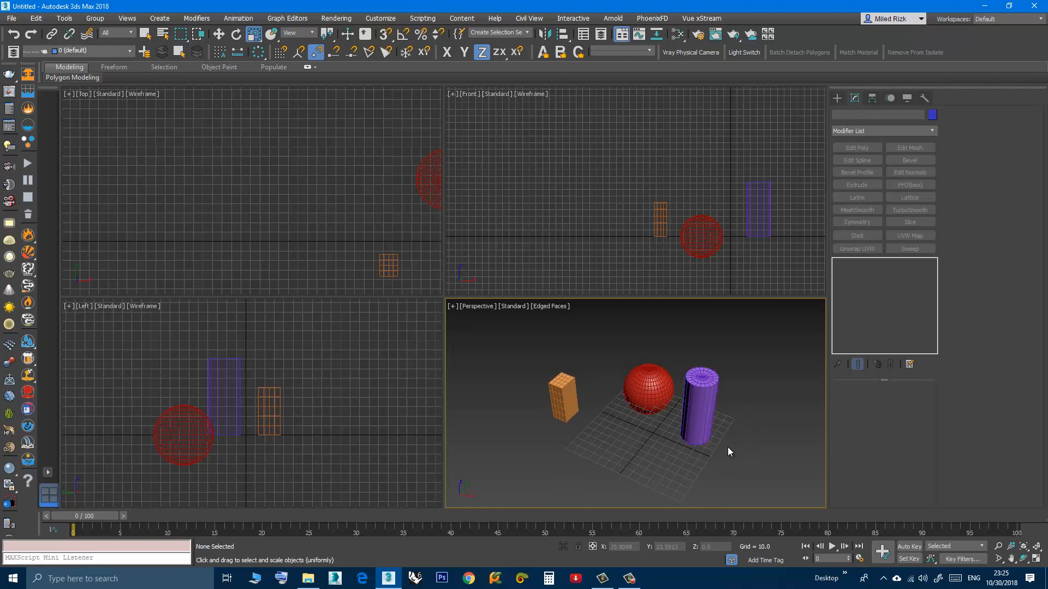
drag(756, 454, 652, 398)
drag(637, 394, 610, 365)
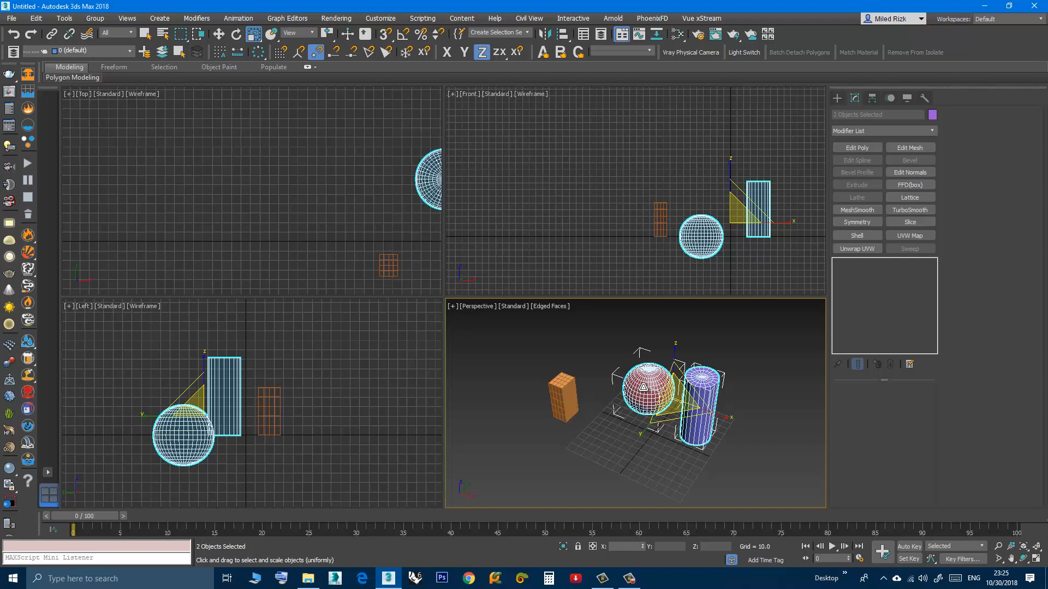
right_click(664, 389)
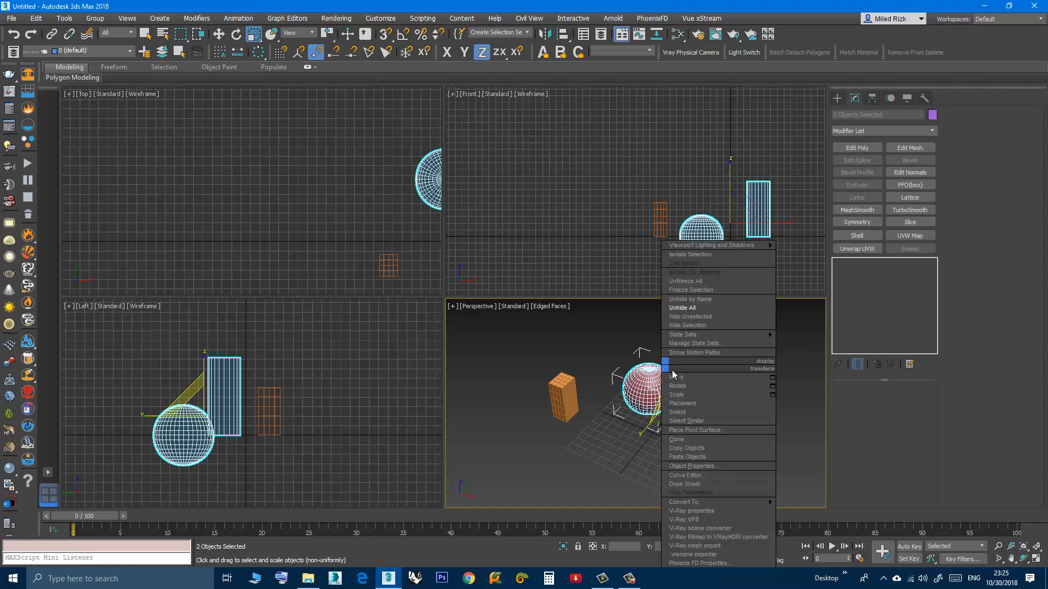
click(701, 317)
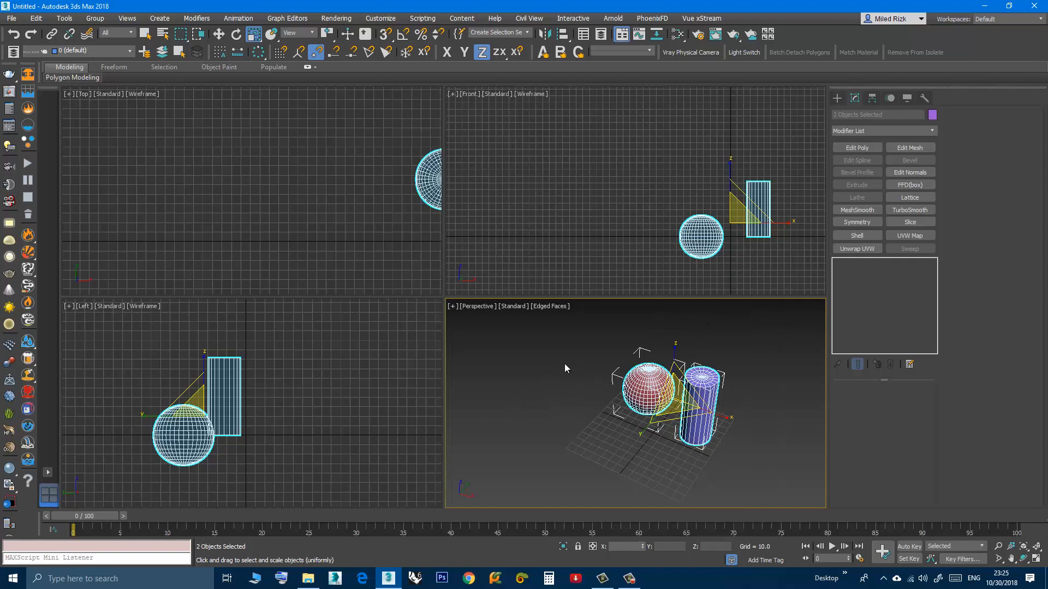
Step: Unhide all objects in the scene and clear the selection
right_click(595, 389)
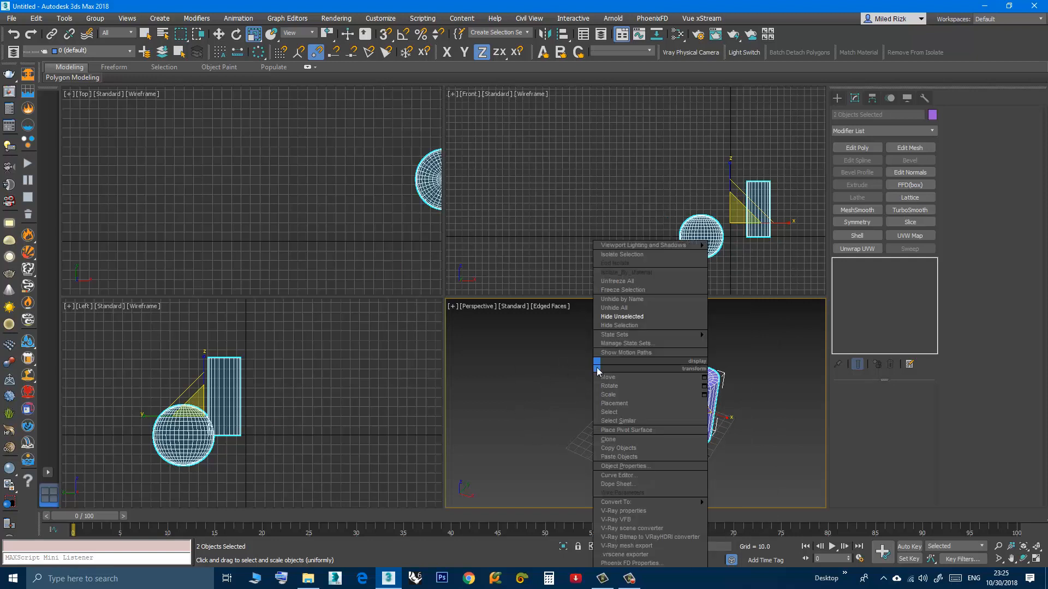
click(609, 308)
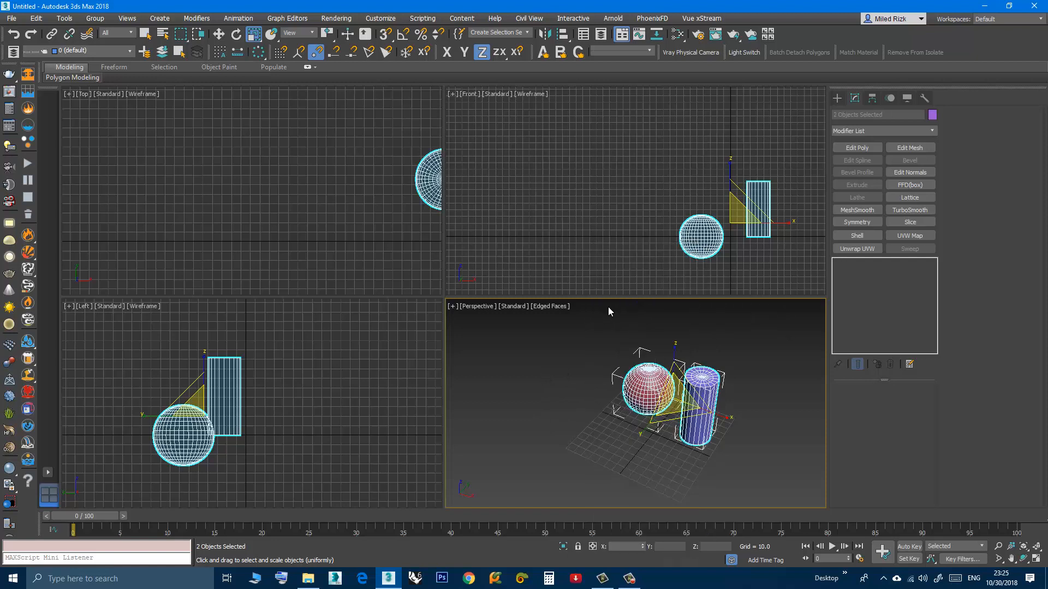
click(593, 369)
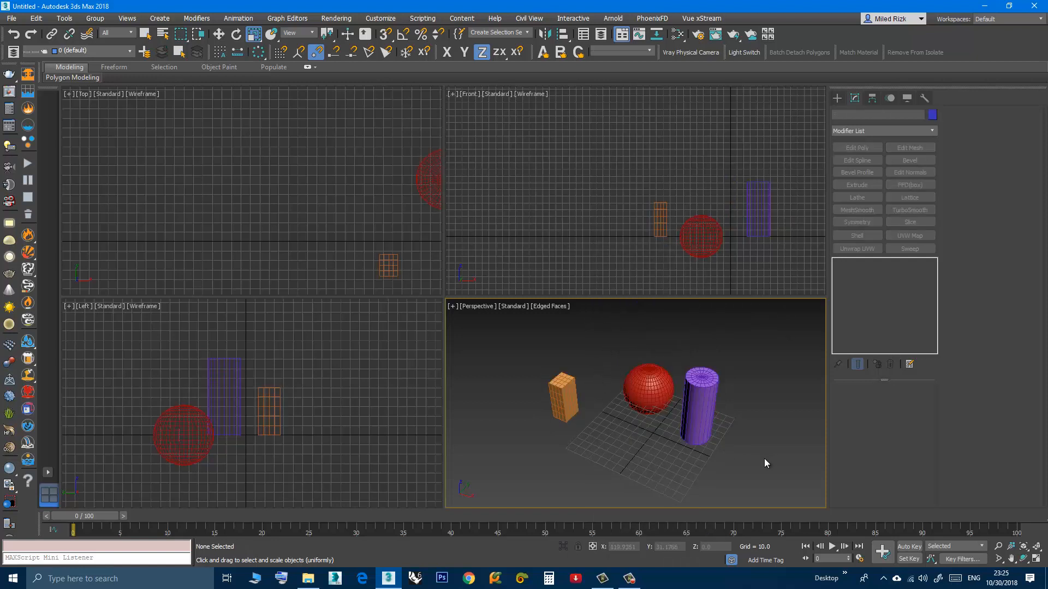
Step: Select the sphere and cylinder together and hide the selection
drag(735, 463, 654, 401)
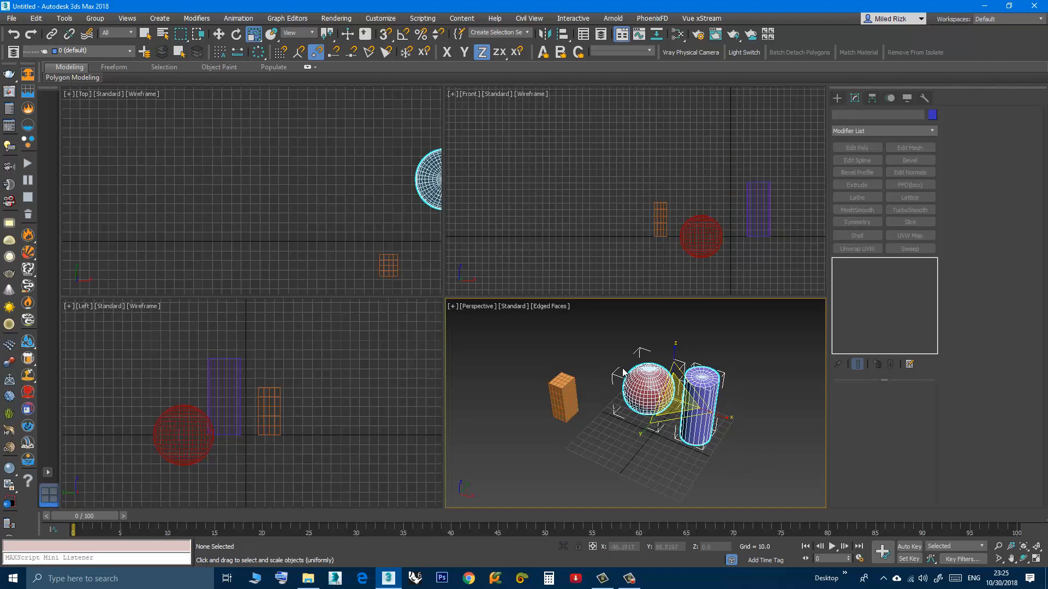
right_click(656, 398)
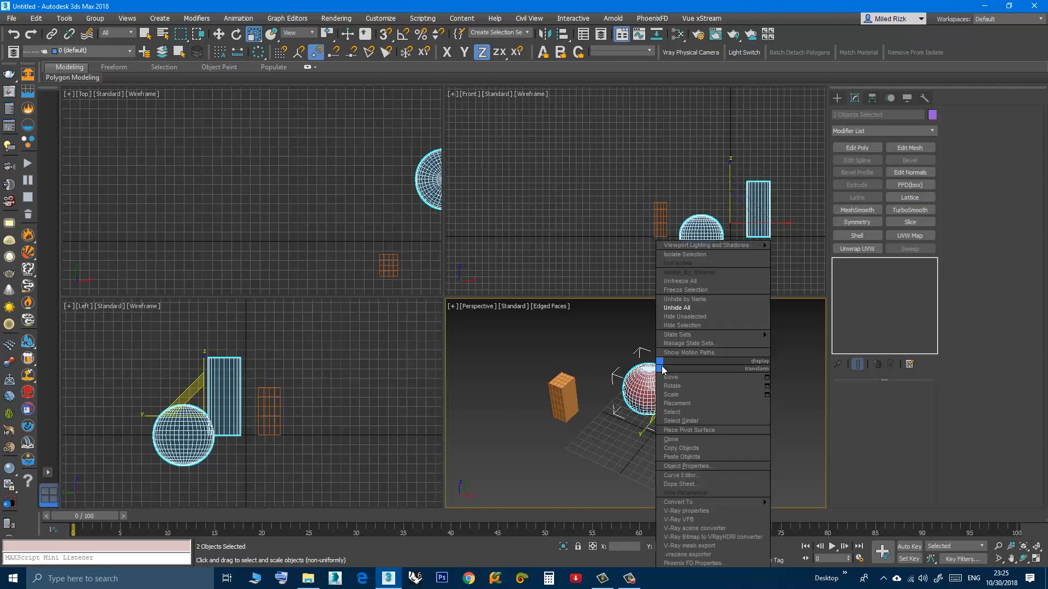
click(682, 325)
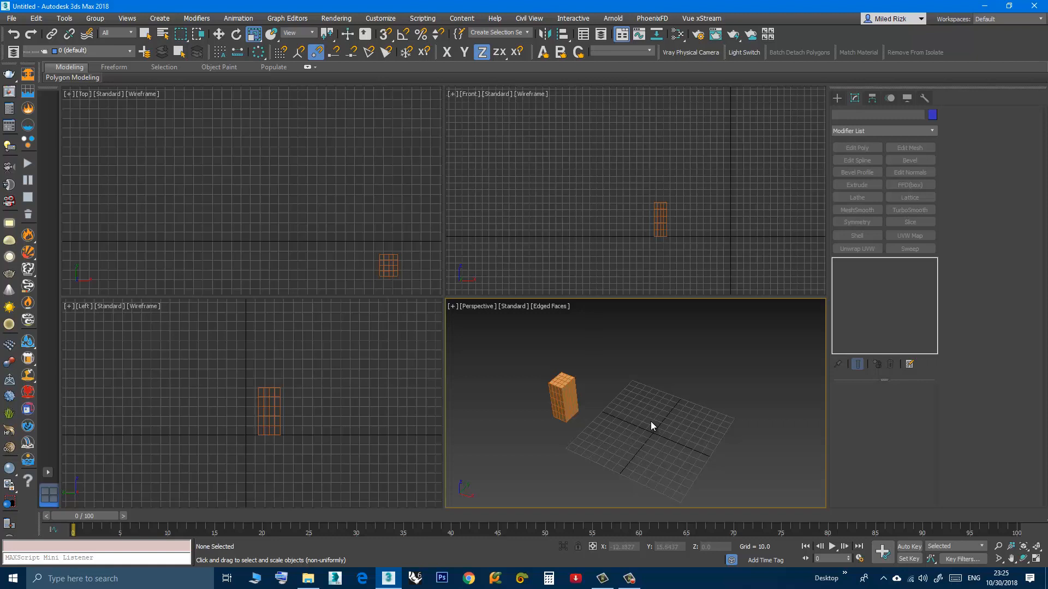
Step: Unhide only the object cylinder_new by name, keeping the sphere hidden
right_click(651, 421)
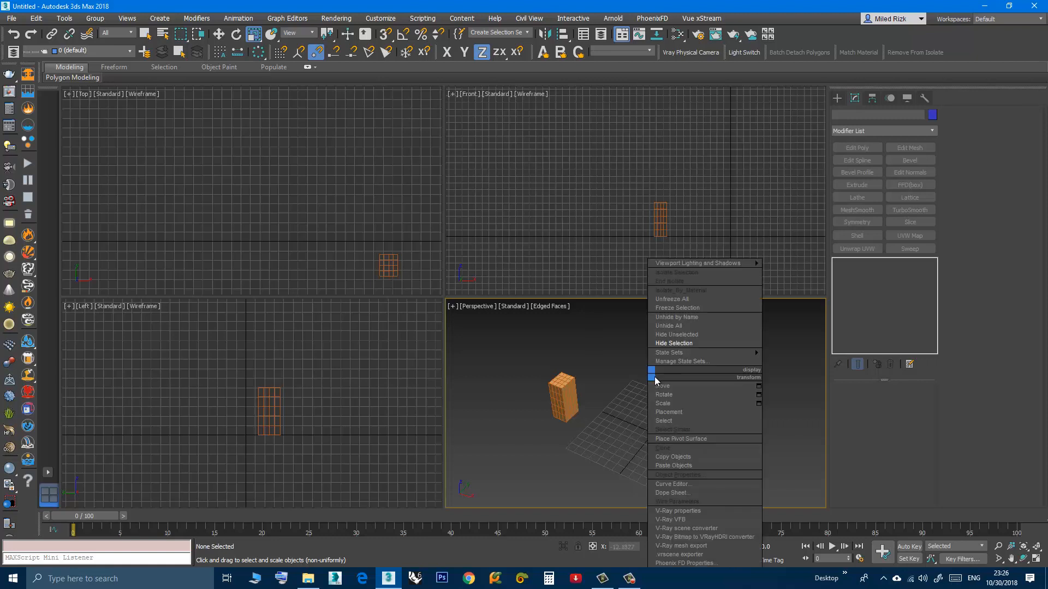
click(665, 323)
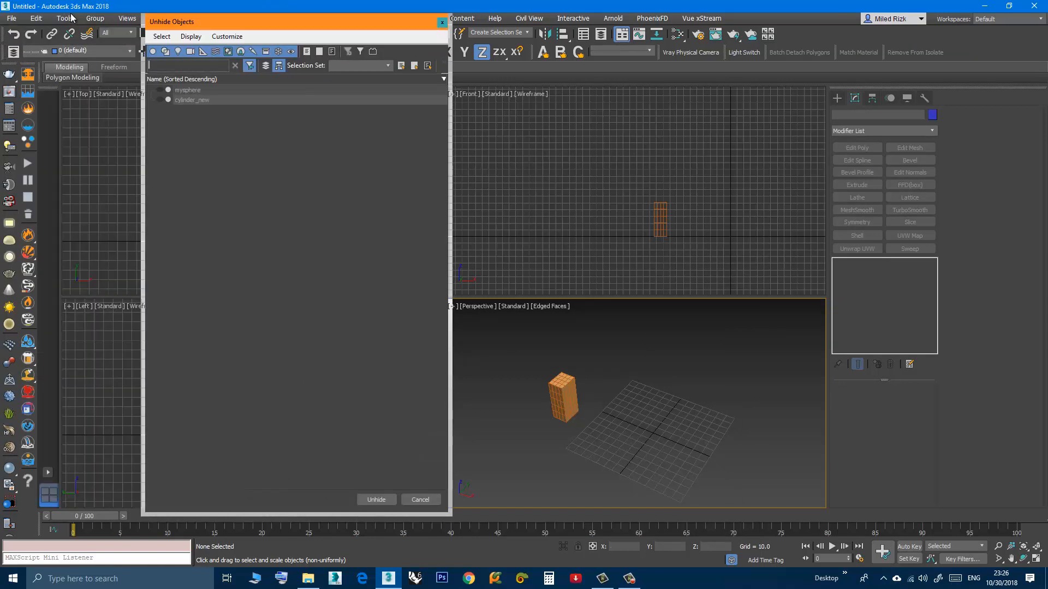
mouse_move(208, 20)
mouse_down()
mouse_move(224, 41)
mouse_move(147, 28)
mouse_up()
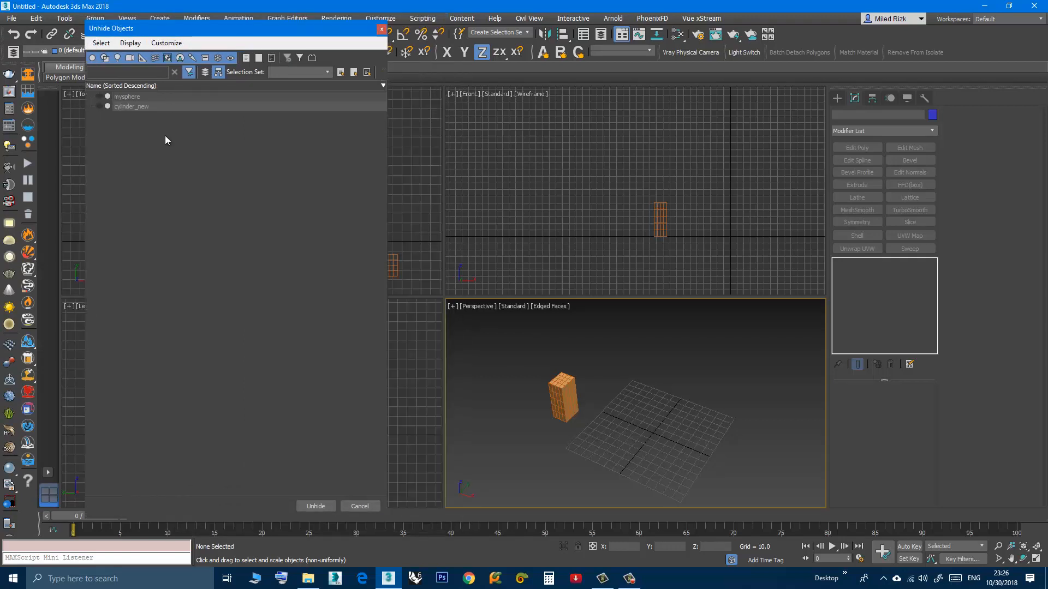
click(126, 106)
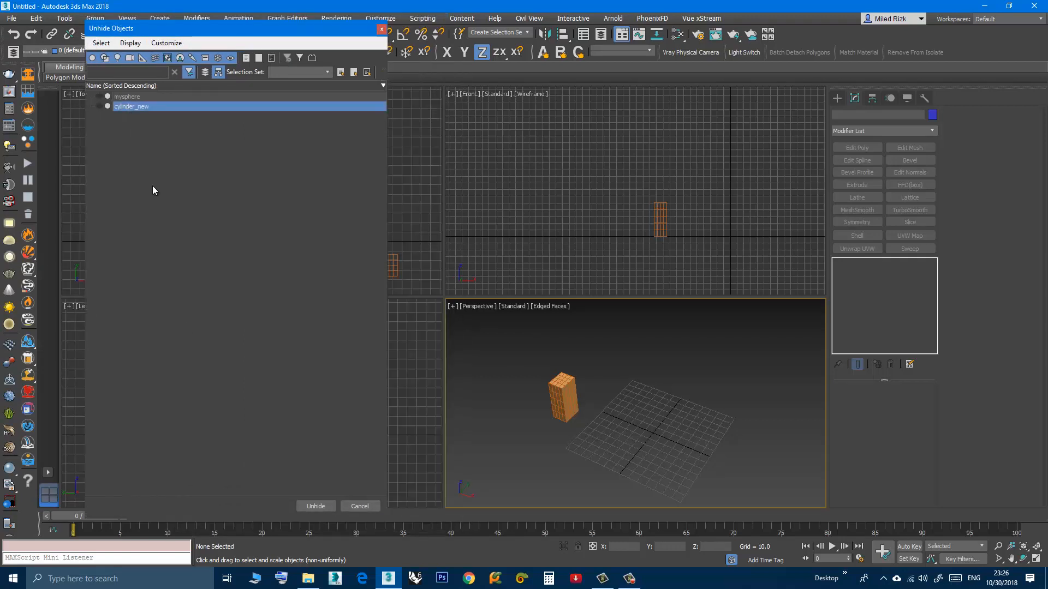
click(303, 503)
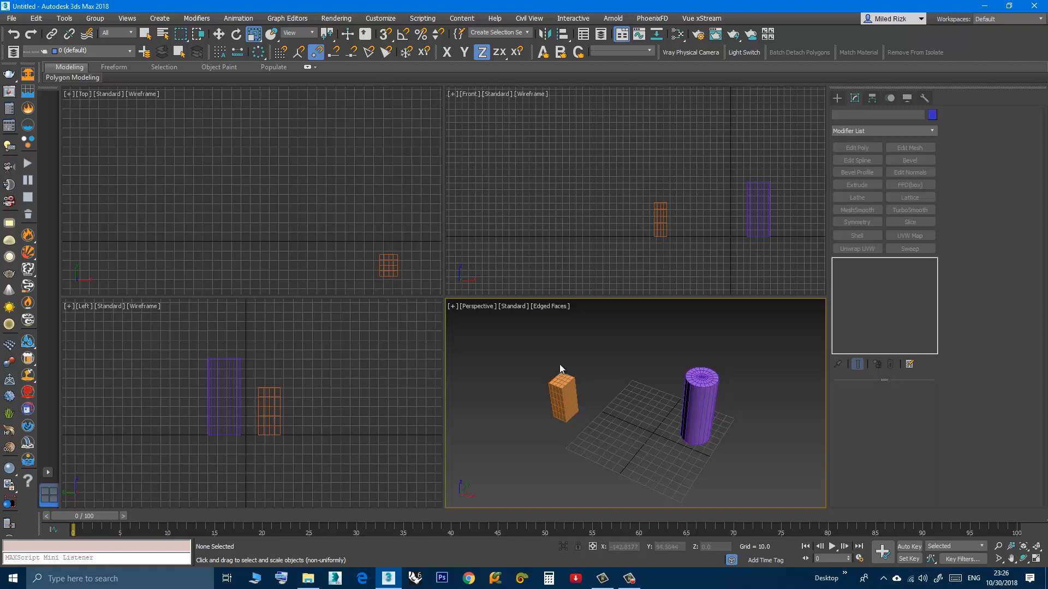
Step: Save the scene as "3DS Max - Lesson 1.max" in the Total Beginners folder, replacing the existing file
click(11, 19)
click(20, 116)
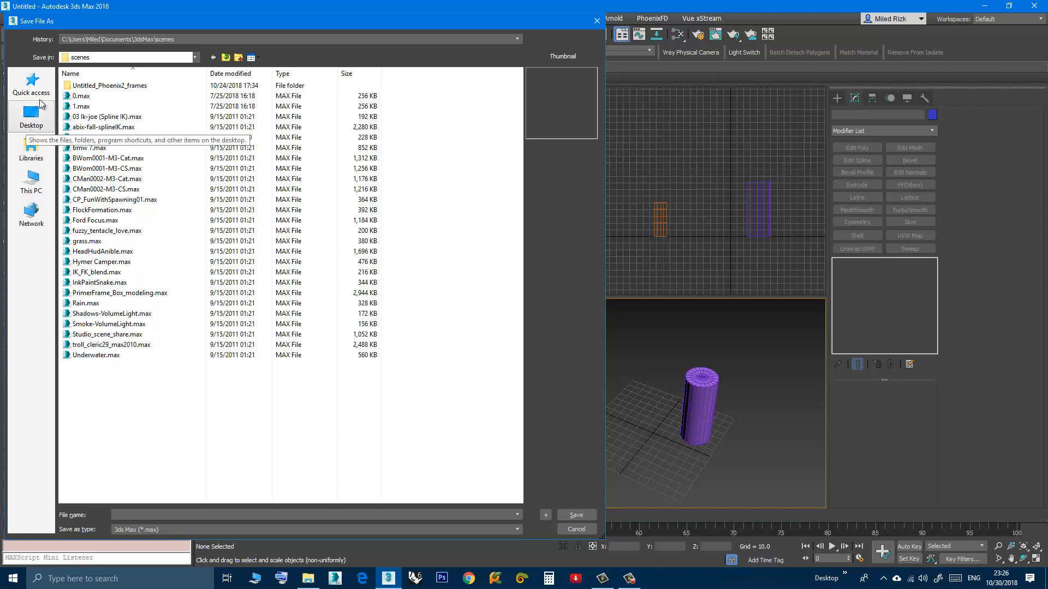
click(110, 38)
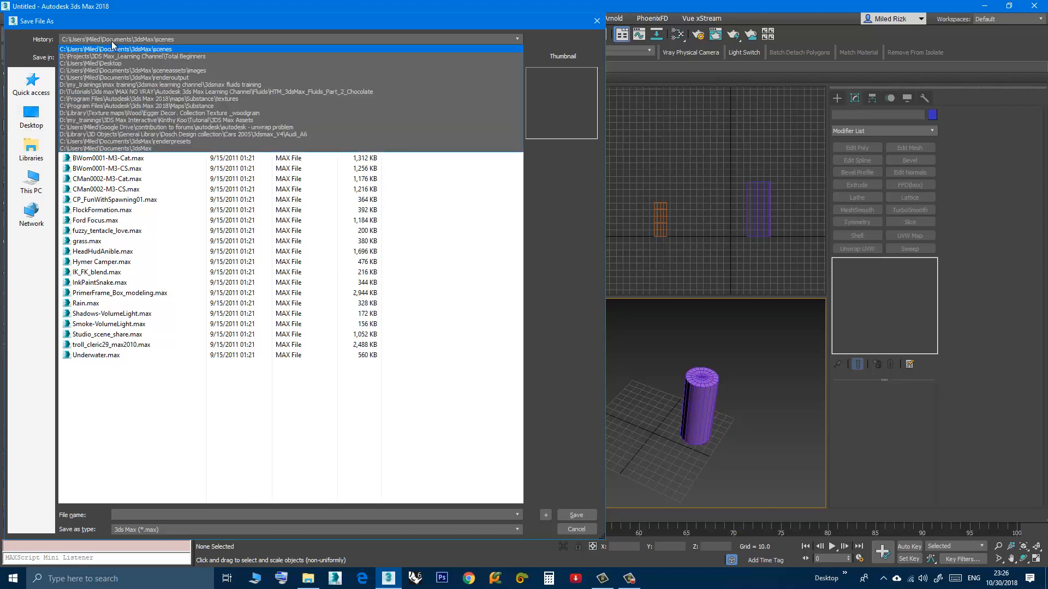
click(116, 64)
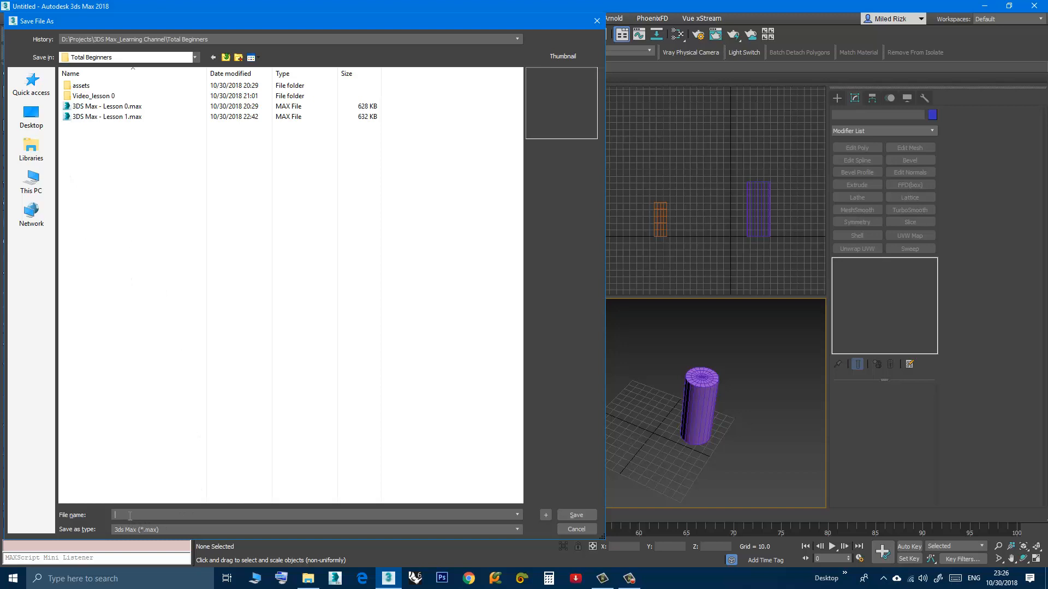
click(107, 122)
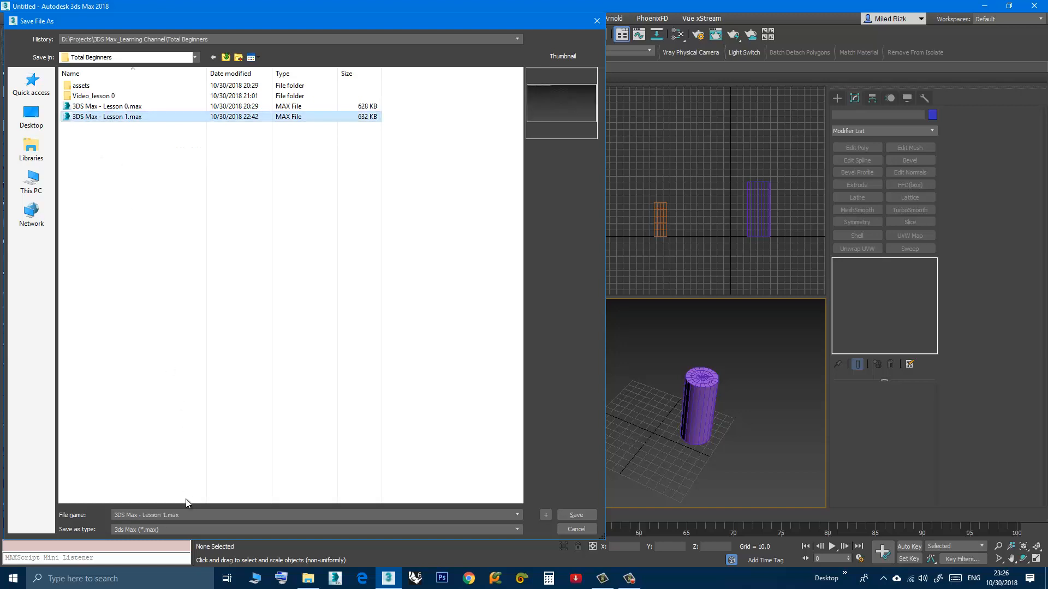
click(190, 516)
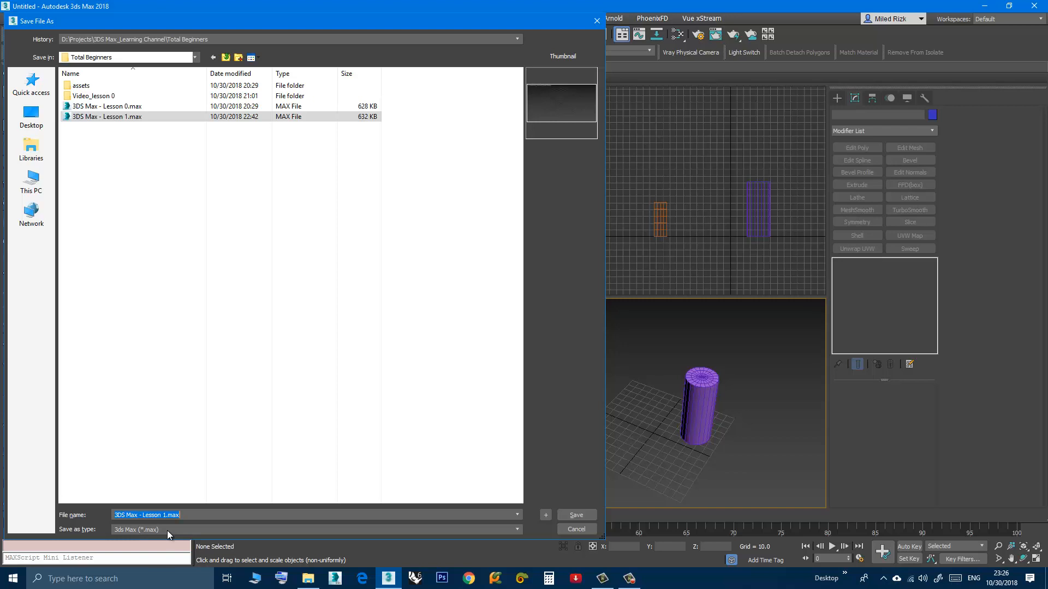
click(578, 515)
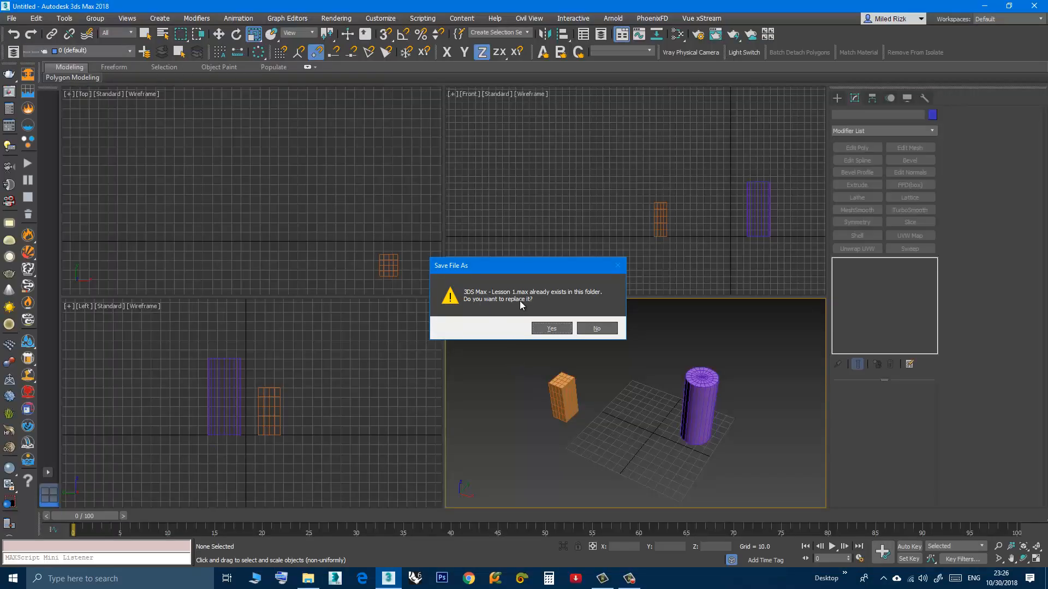
click(551, 328)
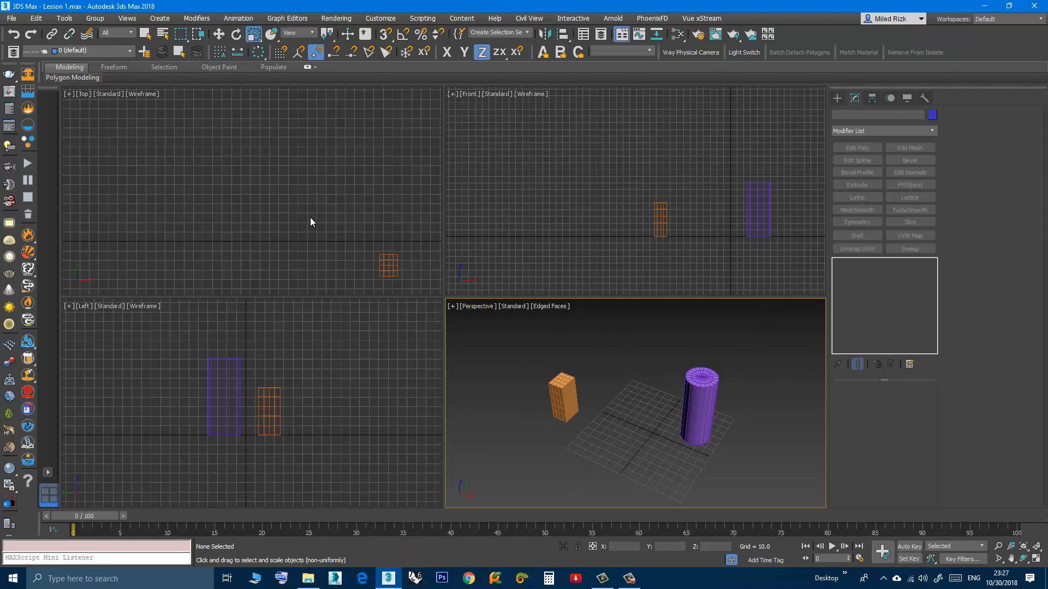
Step: Reset the saved scene to an empty untitled one and confirm the reset
click(12, 19)
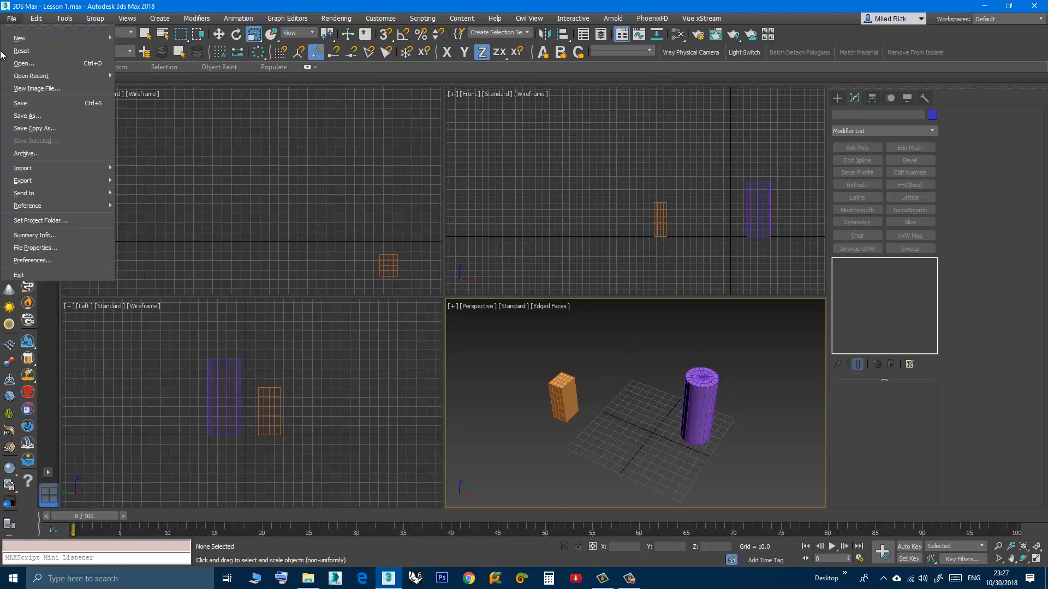
click(33, 51)
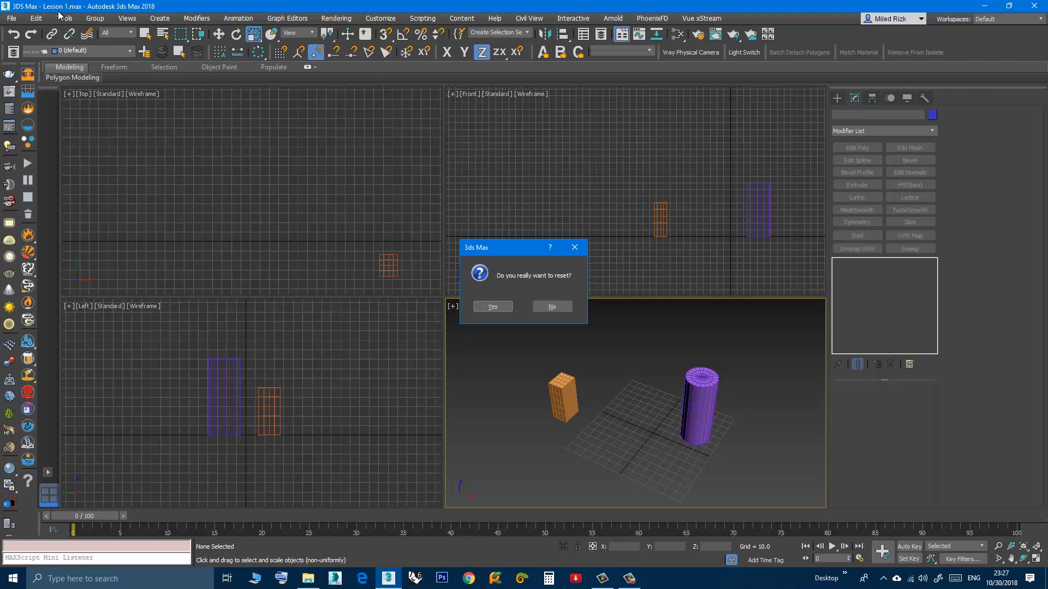
click(491, 306)
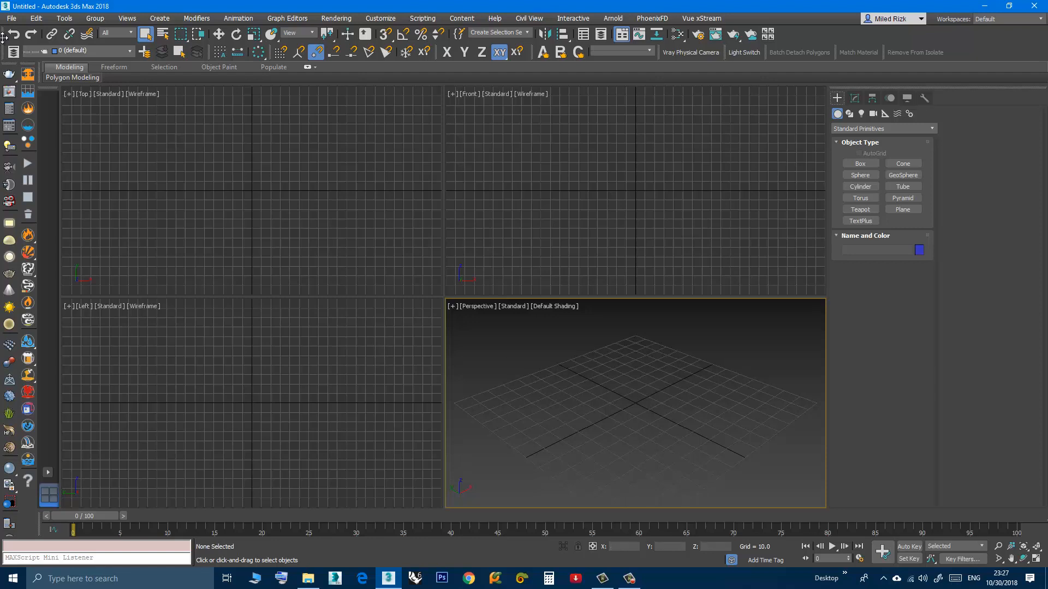
Step: Open the scene file "3DS Max - Lesson 1.max" from the Total Beginners folder
click(11, 19)
click(24, 64)
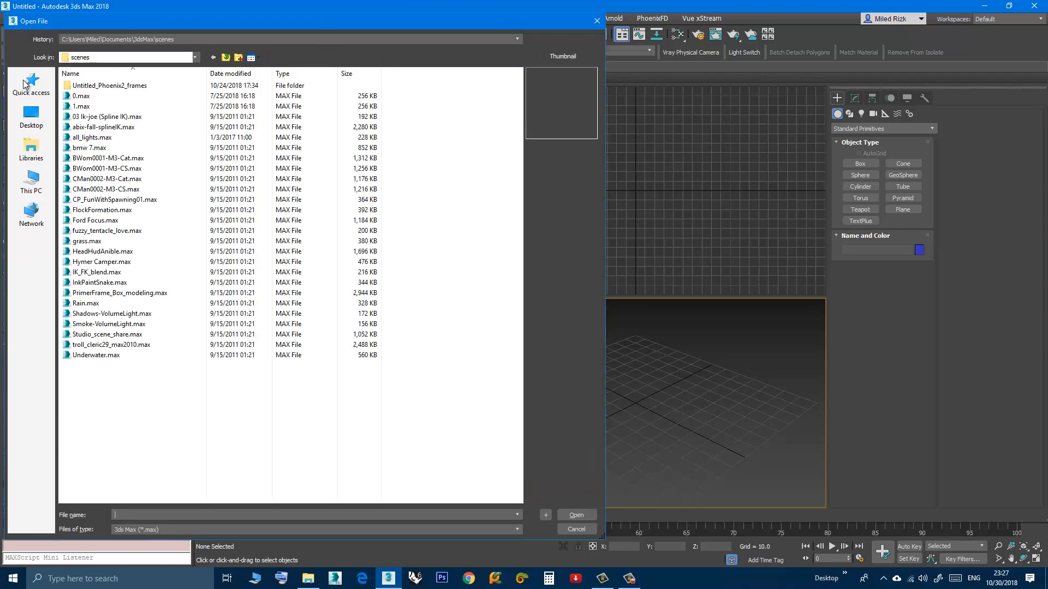
click(114, 40)
click(115, 56)
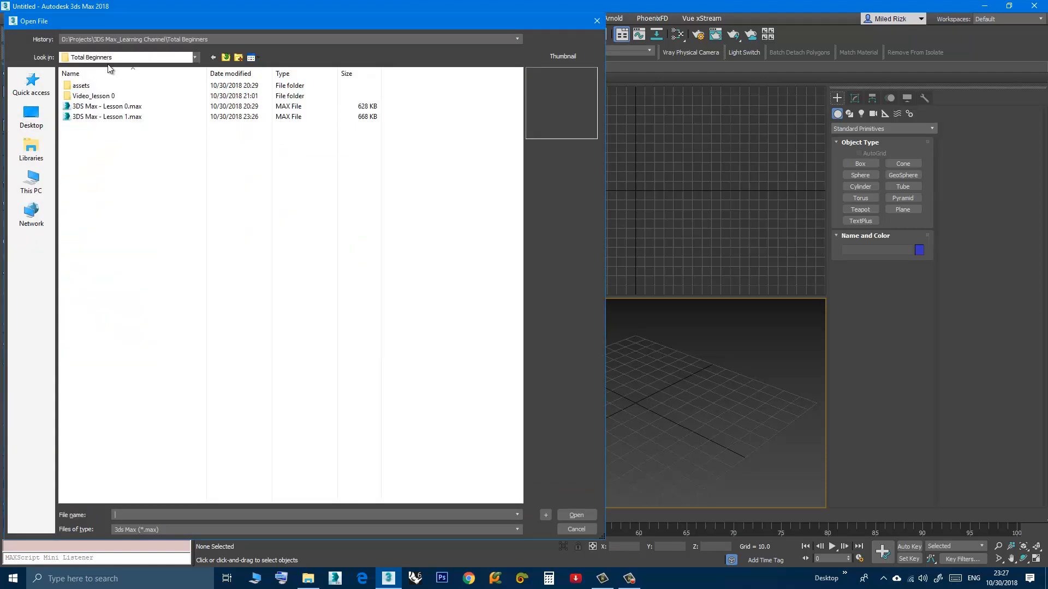
click(129, 117)
key(Return)
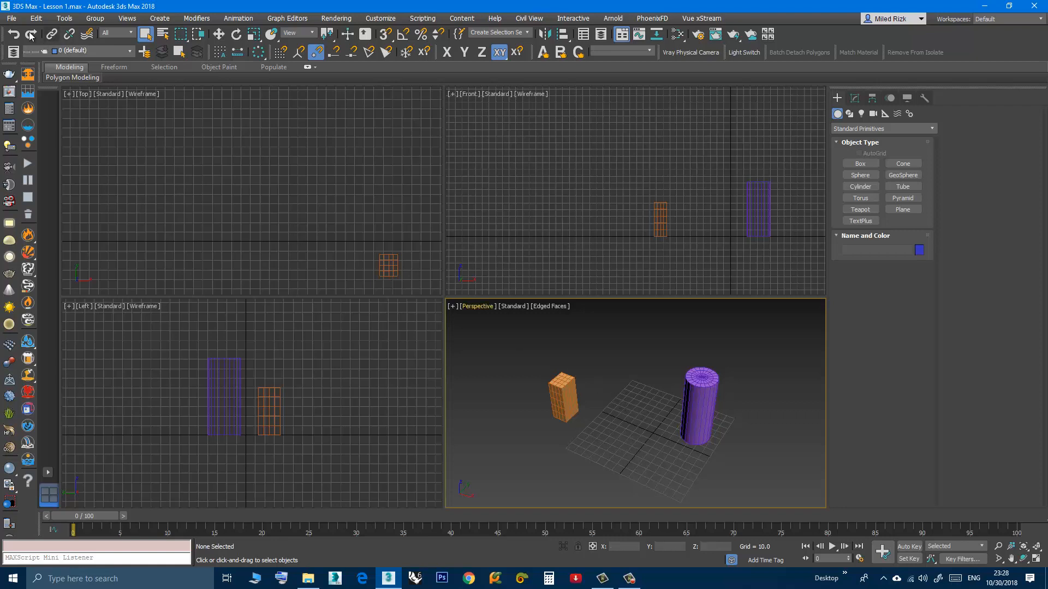
Step: Start exporting the whole scene and browse to the Total Beginners folder through its desktop shortcut
click(11, 20)
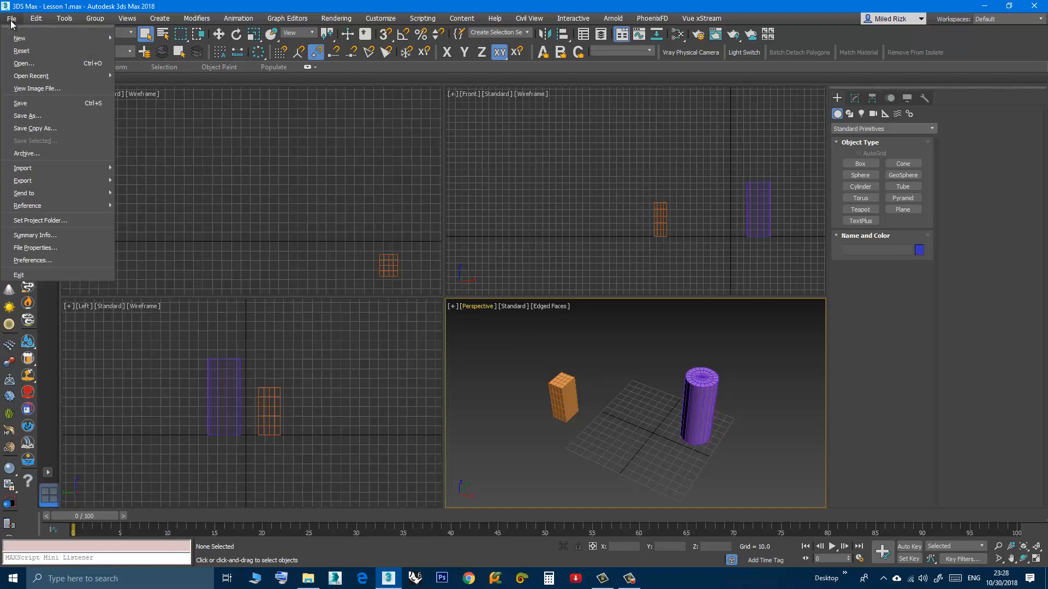
mouse_move(34, 184)
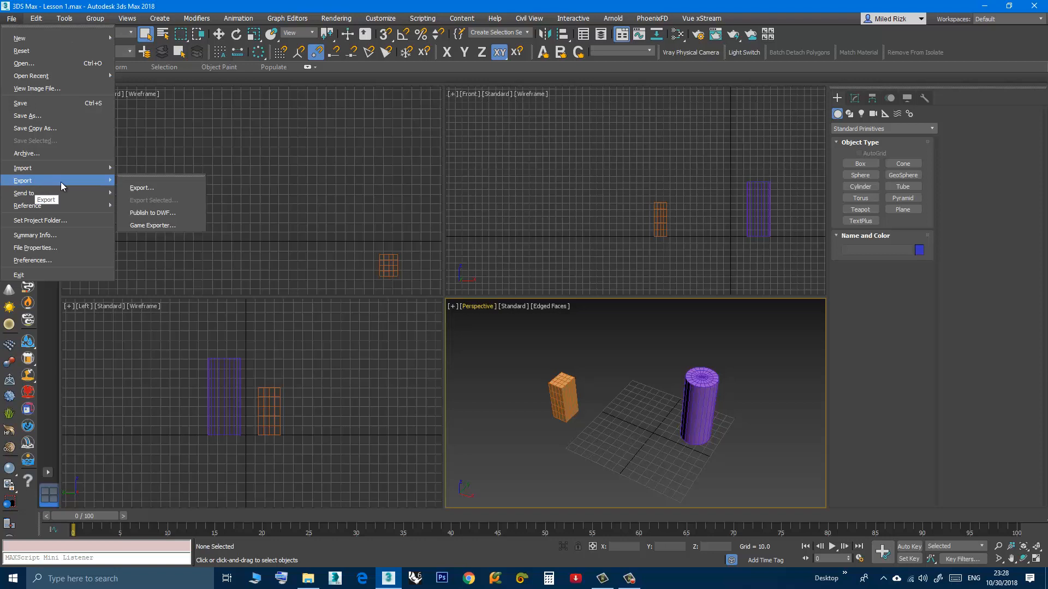
click(143, 189)
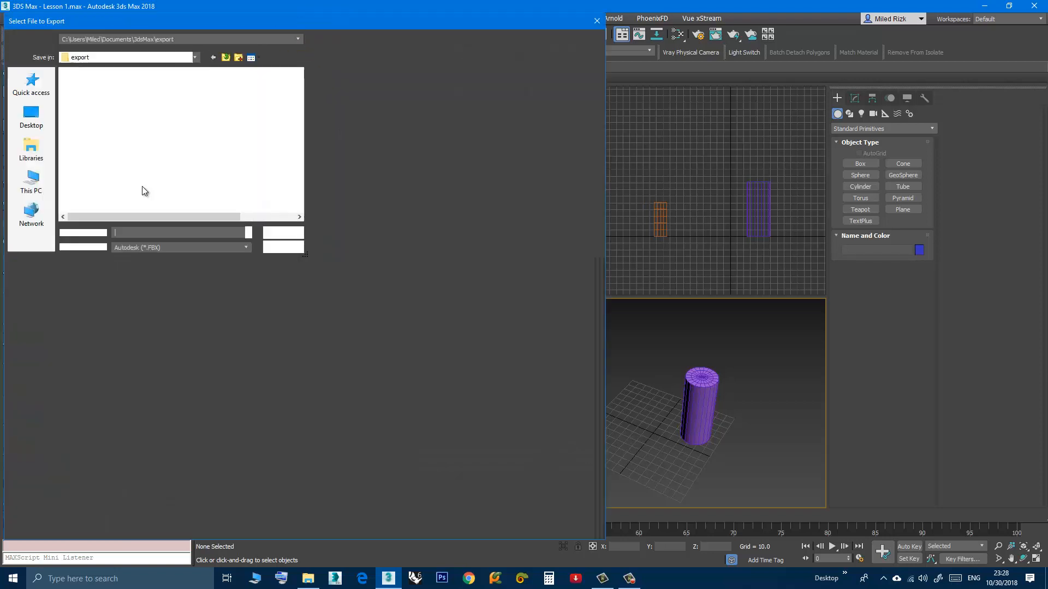
click(119, 40)
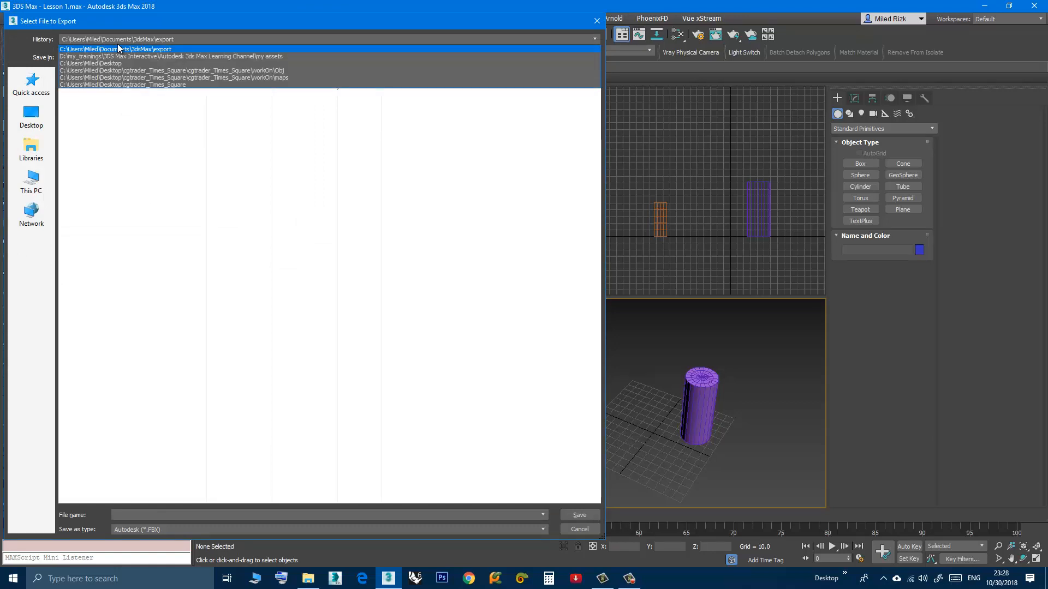
click(119, 49)
click(31, 116)
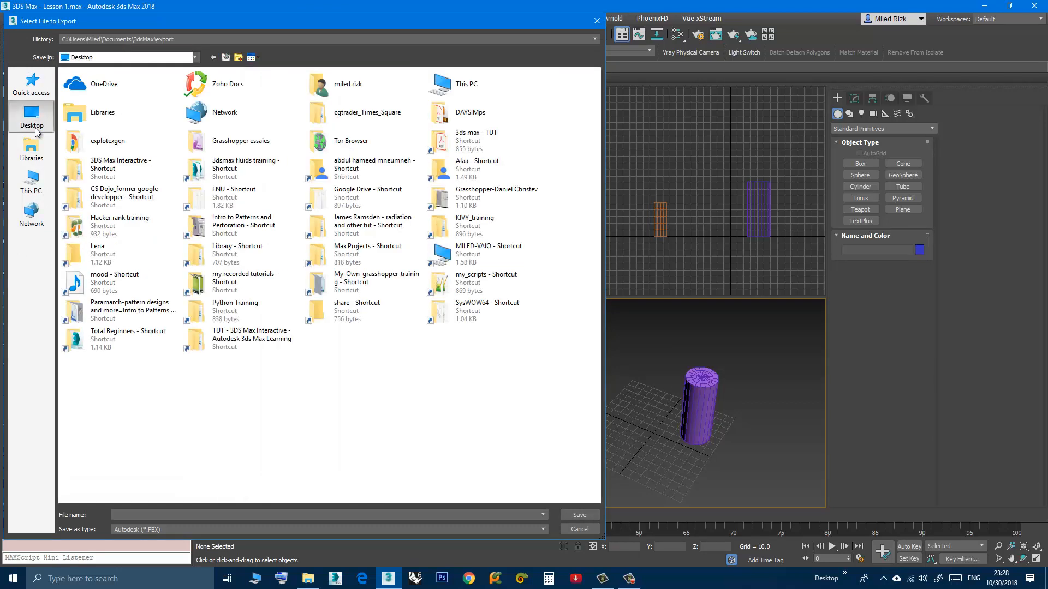
click(252, 341)
double_click(136, 344)
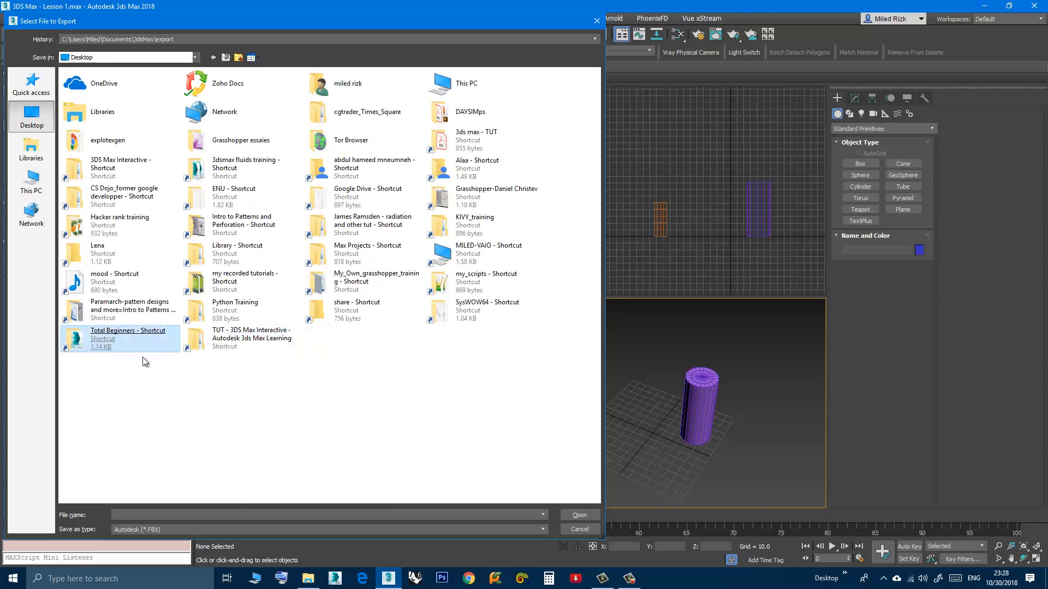
Step: Export the scene in the gw::OBJ-Exporter (*.OBJ) format as lesson1, using the default export options
click(164, 530)
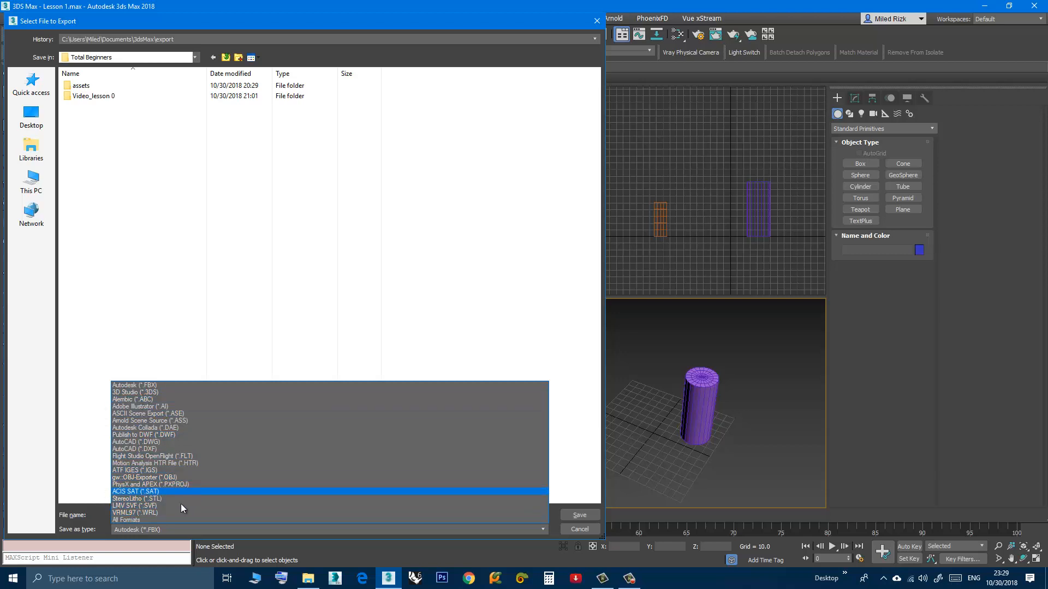
click(140, 478)
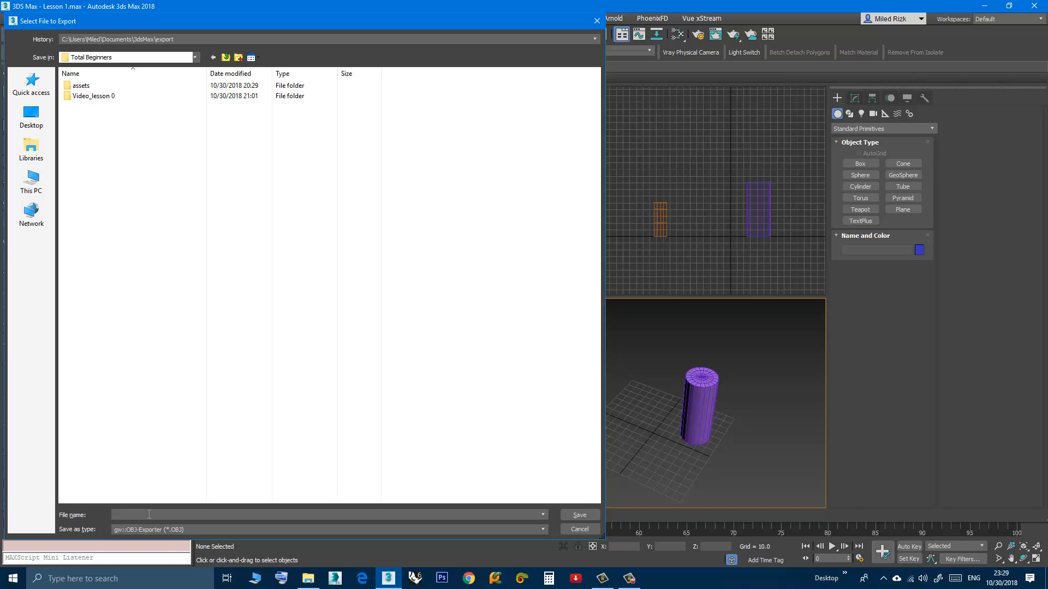
click(149, 515)
text(lesson1)
click(593, 518)
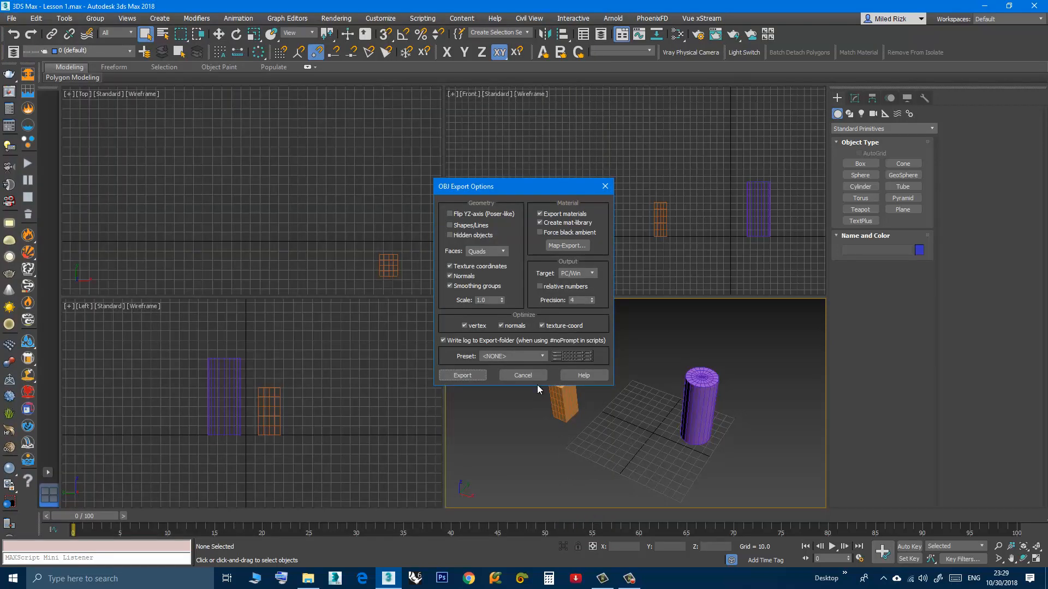
click(462, 376)
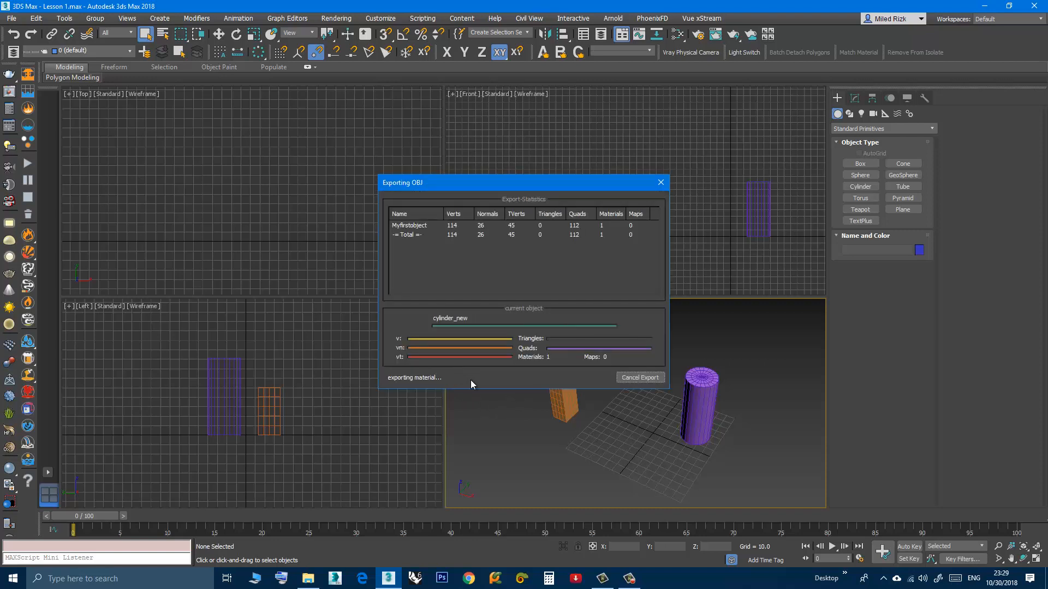
click(636, 377)
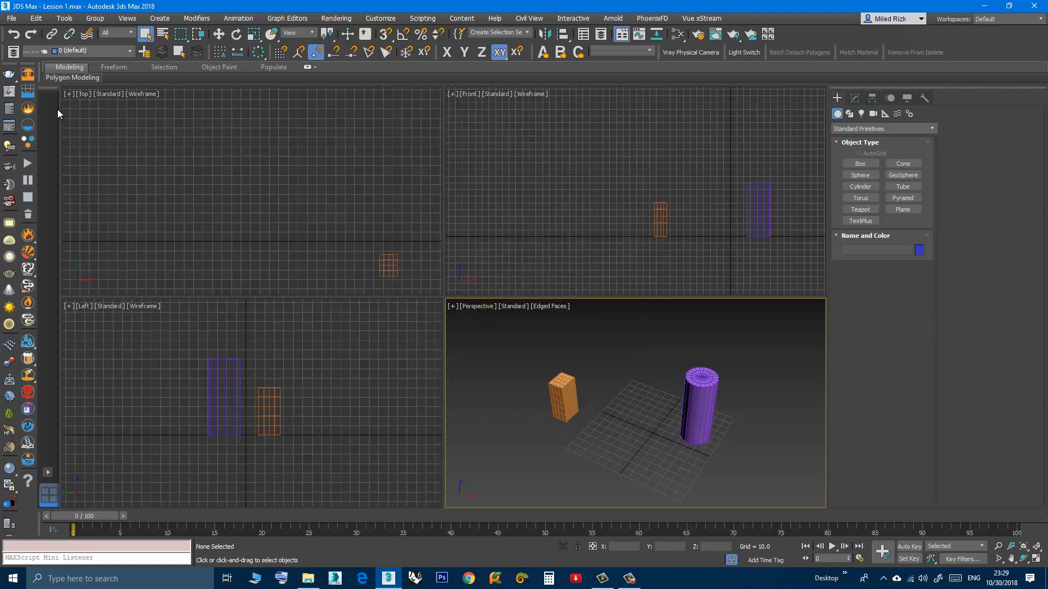
Step: Reset 3ds Max to an empty scene after the OBJ export
click(12, 18)
click(21, 52)
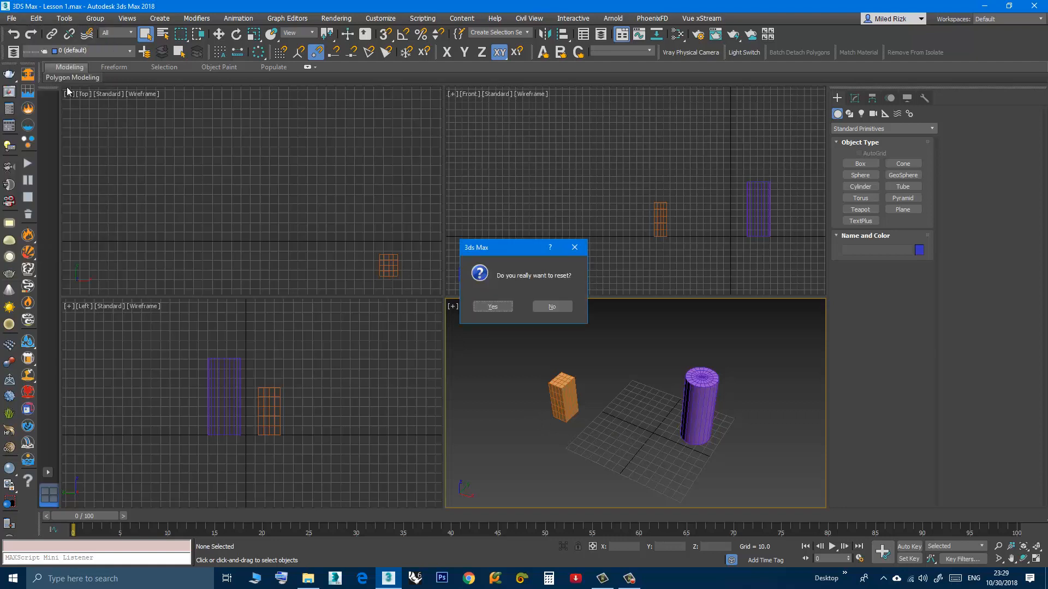
click(487, 309)
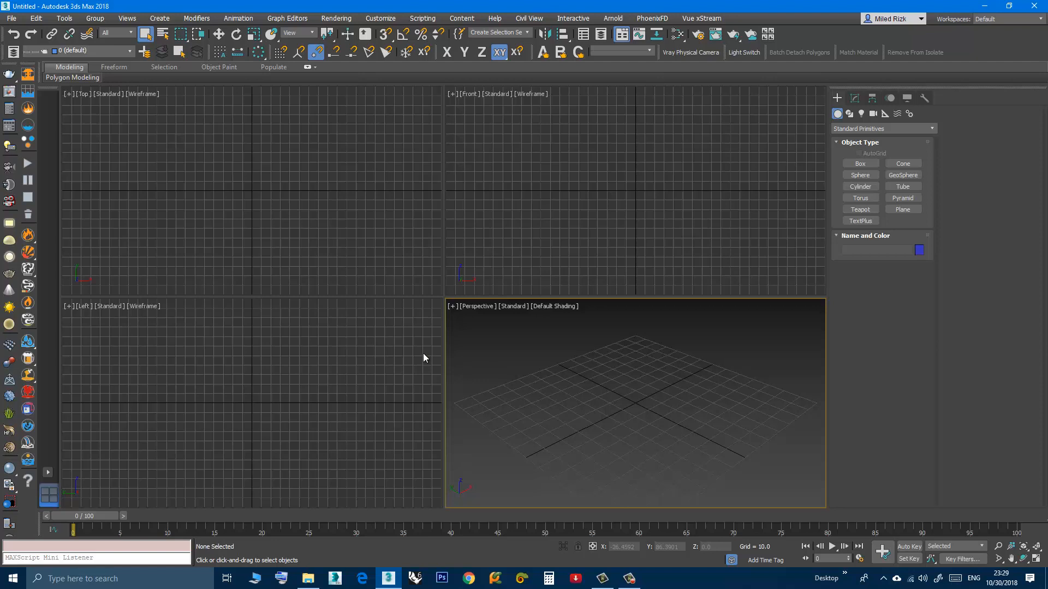
Step: Start an import and choose lesson1.obj from the Total Beginners folder
click(11, 20)
mouse_move(34, 169)
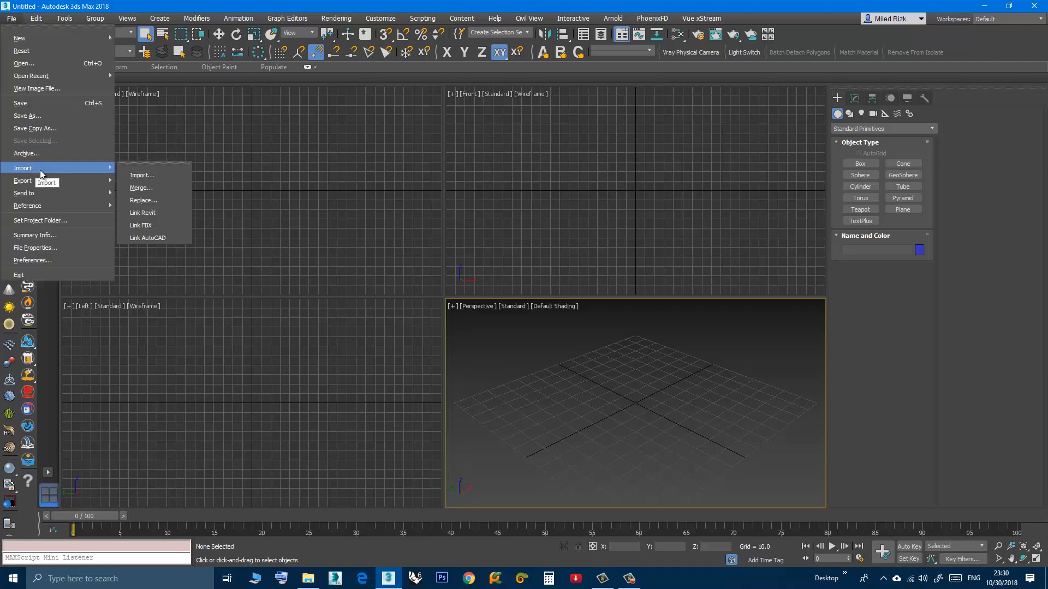
click(149, 175)
click(31, 116)
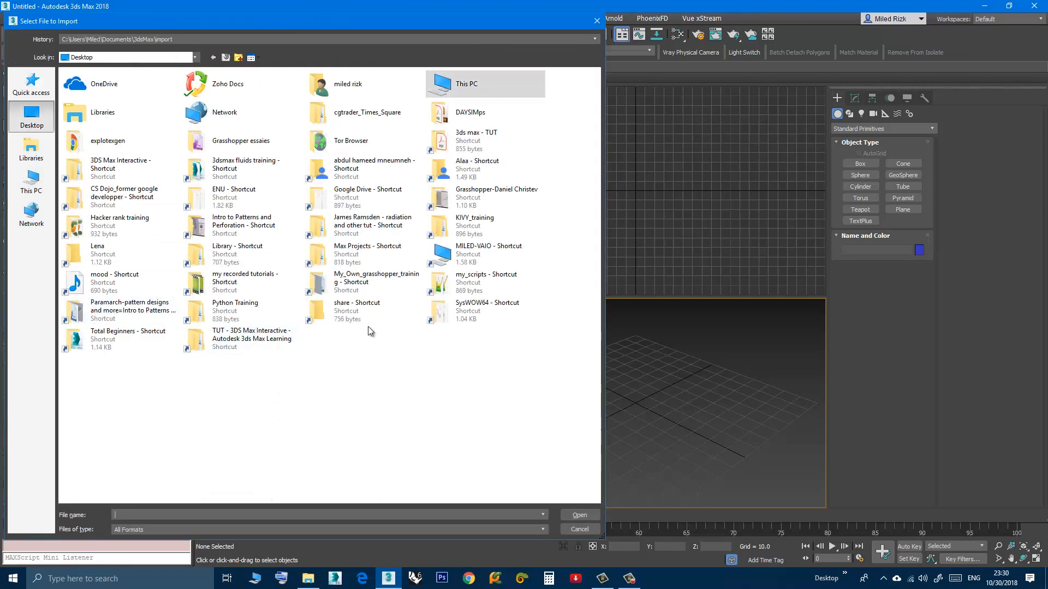
click(120, 347)
key(Return)
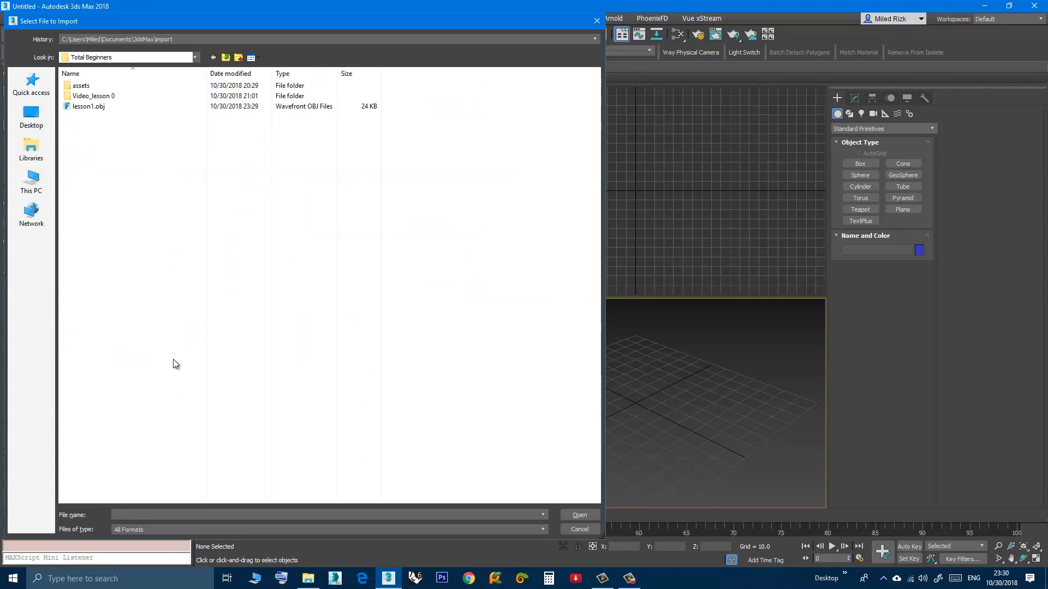
click(103, 112)
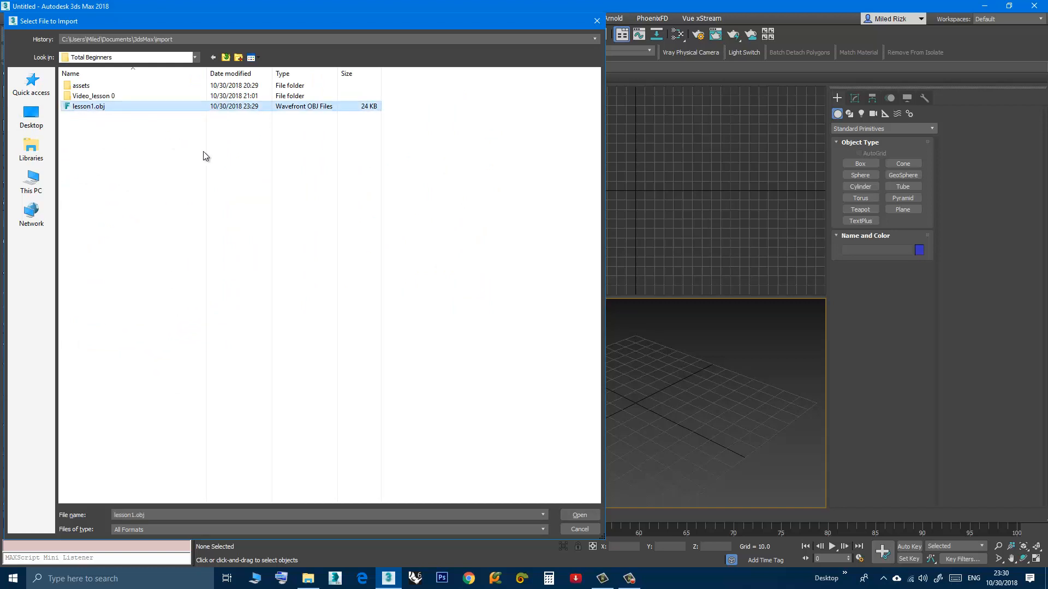
double_click(89, 107)
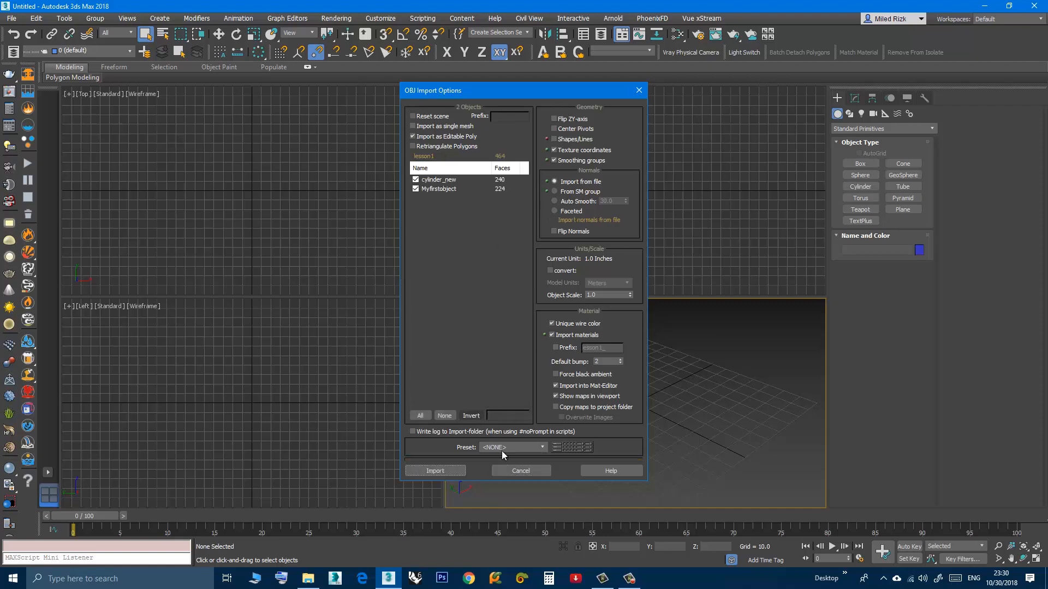
Step: Import both cylinder_new and Myfirstobject from the OBJ file with the default import options and inspect them in the Perspective view
click(417, 471)
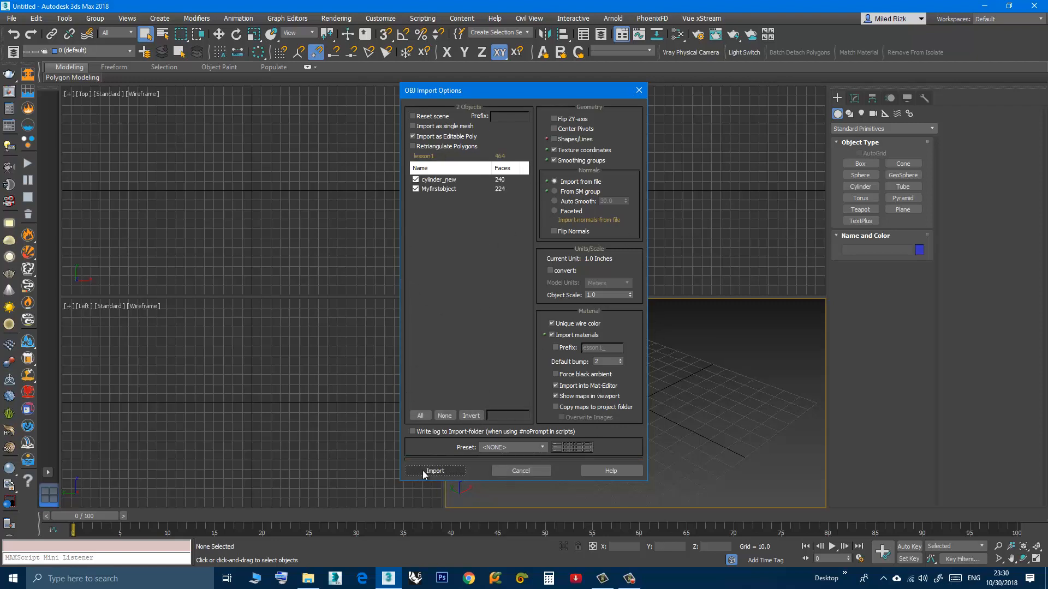
click(416, 181)
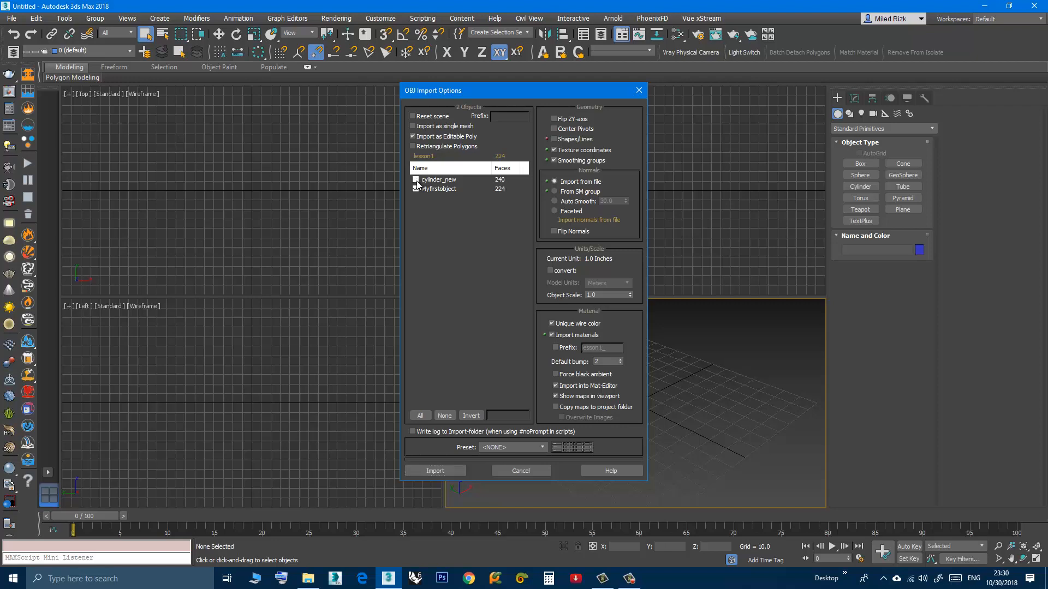
click(416, 180)
click(430, 474)
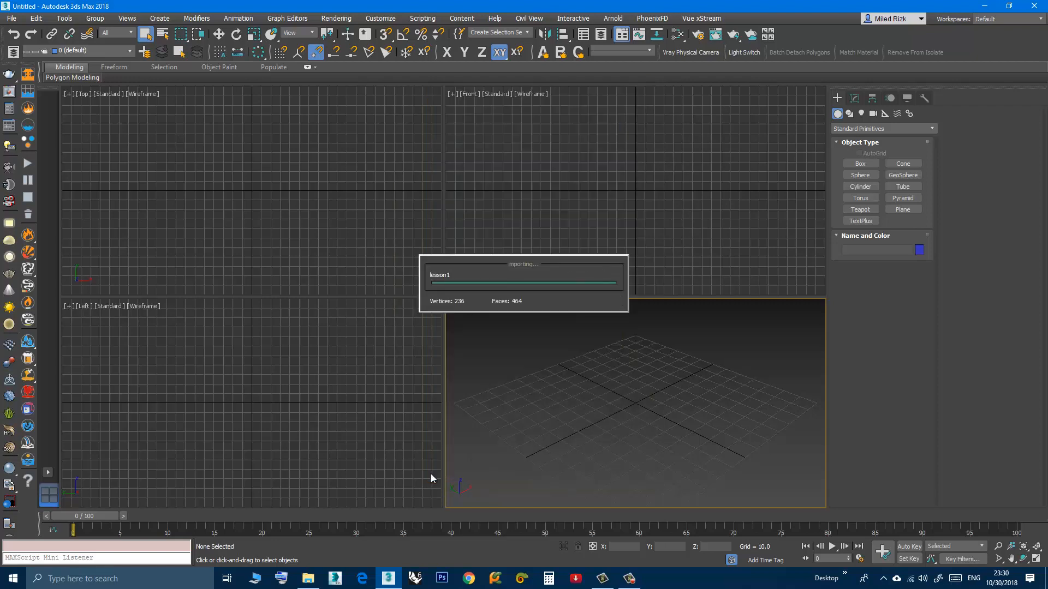
middle_drag(591, 411, 579, 397)
alt+middle_drag(579, 397, 595, 416)
click(594, 397)
scroll(599, 400, down, 4)
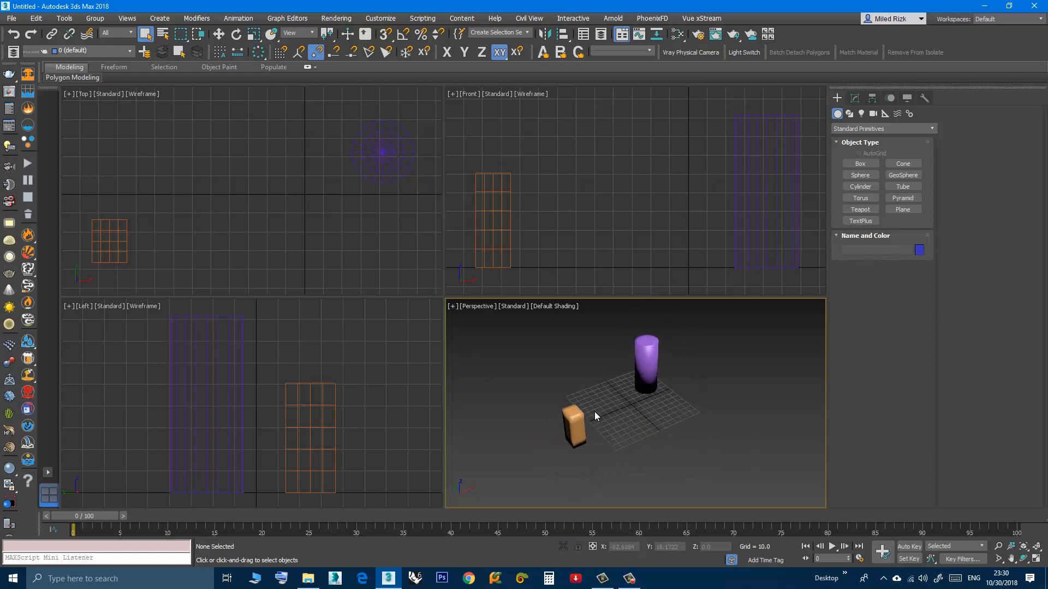